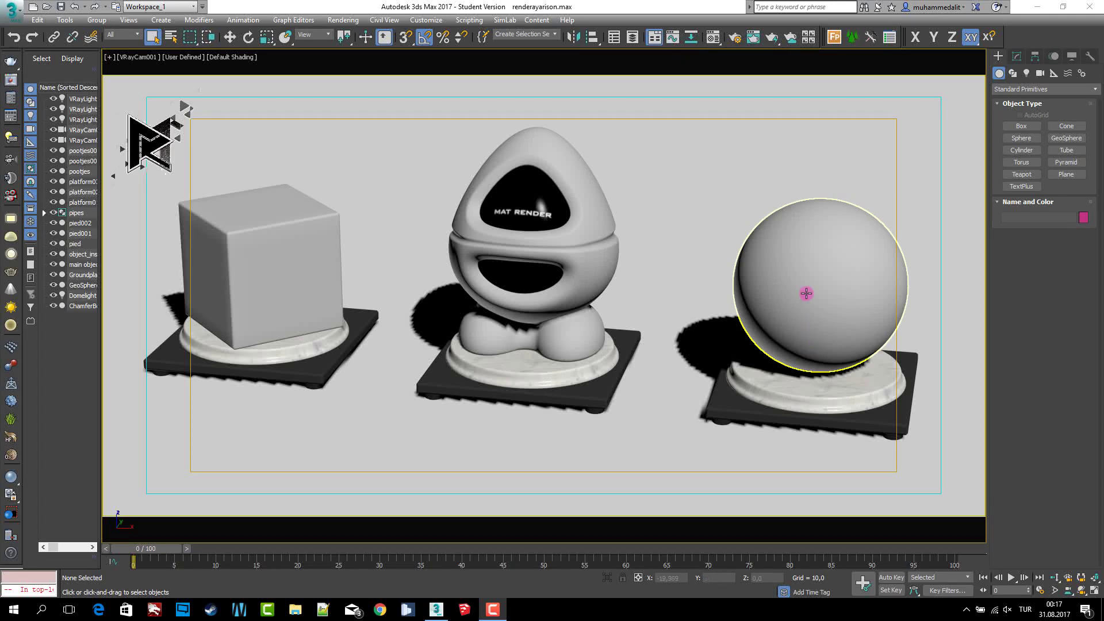
Step: Select the Mat Render figure and then the sphere in the viewport
click(800, 274)
click(561, 168)
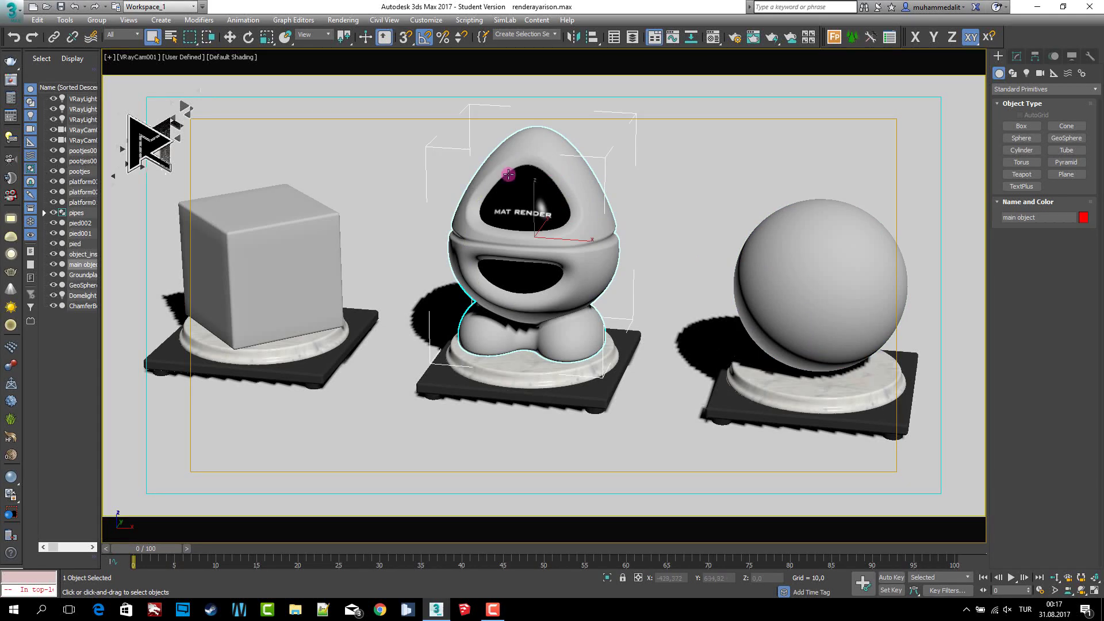
click(279, 218)
click(596, 191)
click(807, 264)
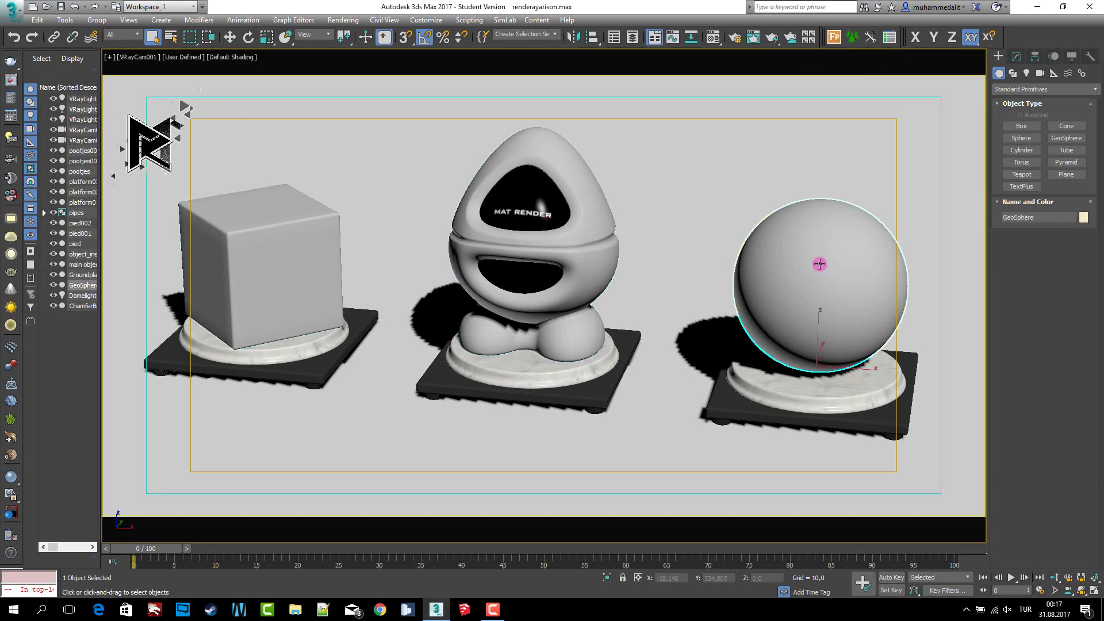
Step: Show the scene from the Top view, preview it shaded with safe frame, then return to wireframe
key(t)
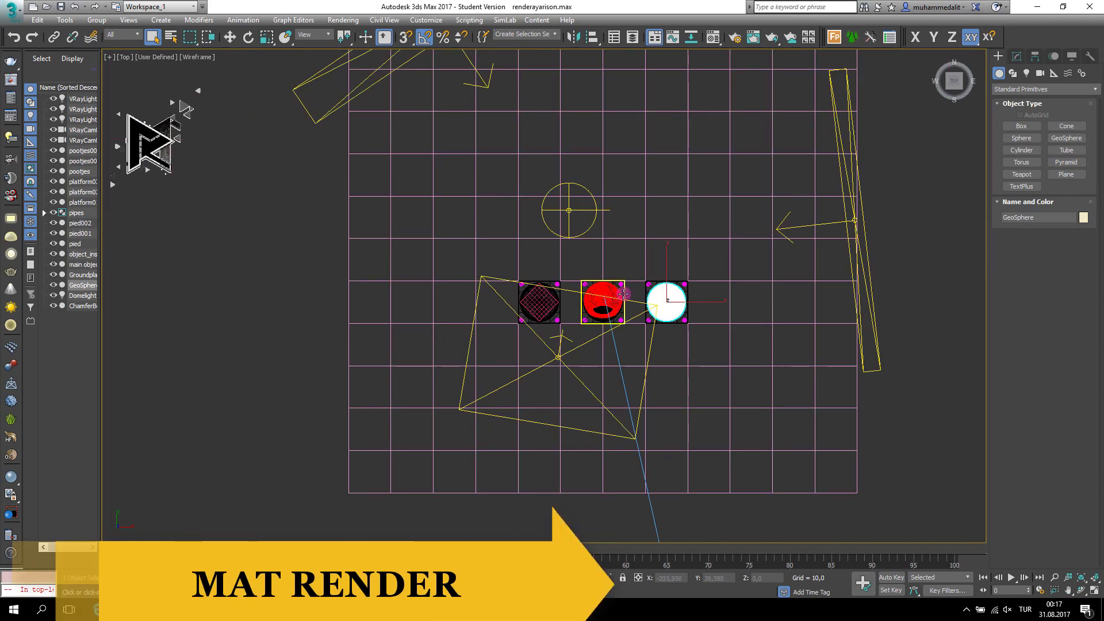
middle_drag(609, 296, 600, 339)
scroll(600, 338, up, 5)
key(F3)
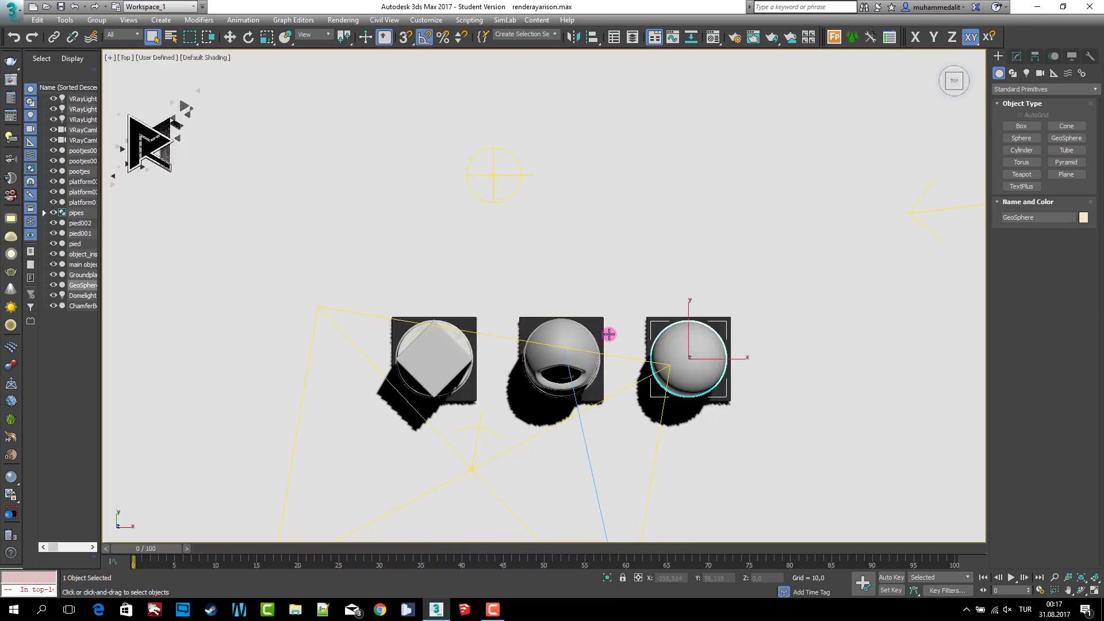
key(shift+f)
scroll(597, 336, down, 4)
scroll(595, 335, up, 1)
scroll(592, 332, up, 2)
key(F3)
key(shift+f)
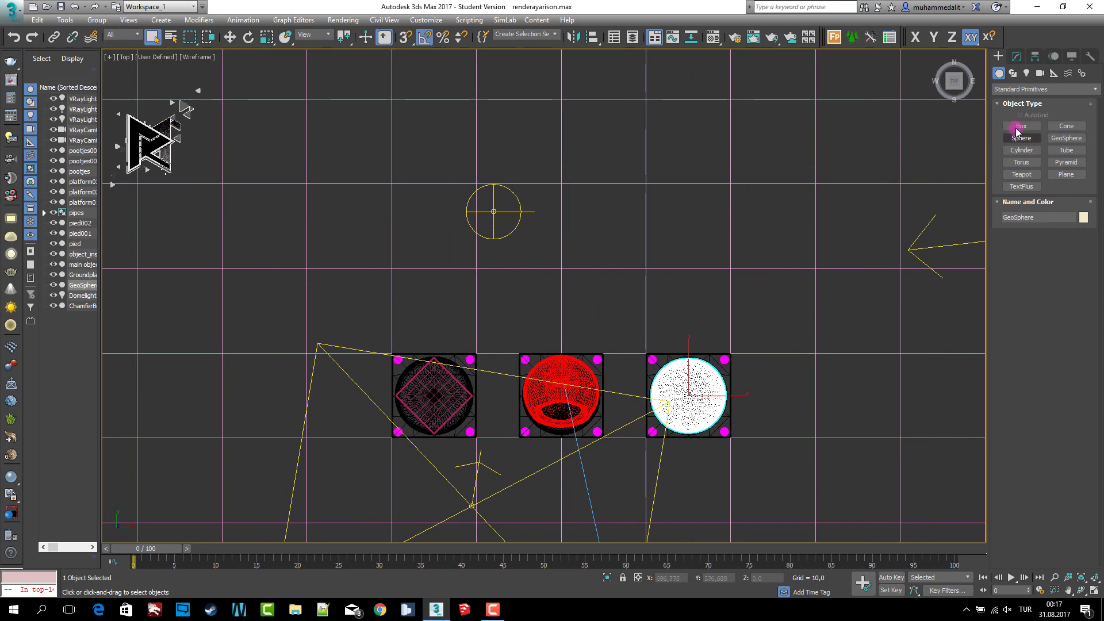
Step: Add a VRayFur object to the GeoSphere, move its icon up in Y, and return to the camera view
click(1029, 92)
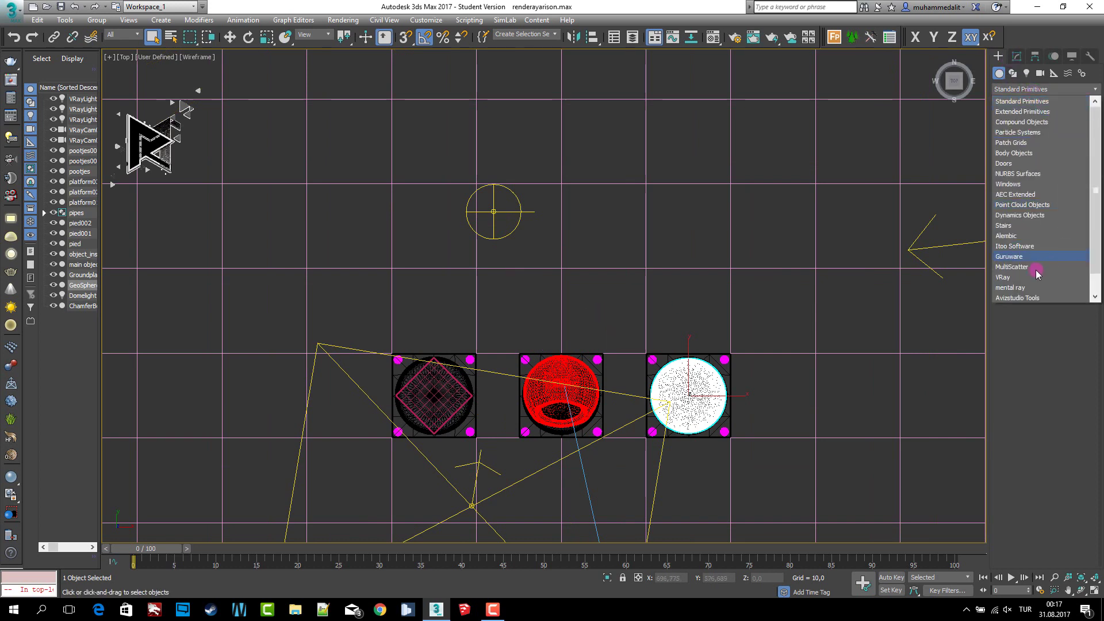
click(1027, 277)
click(1033, 141)
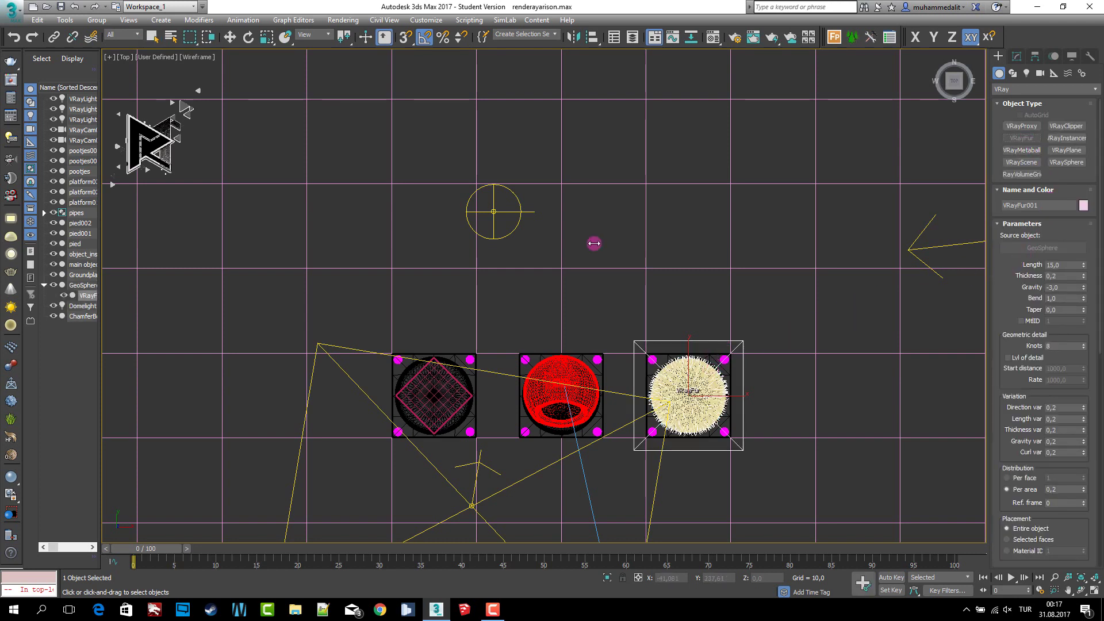
click(229, 37)
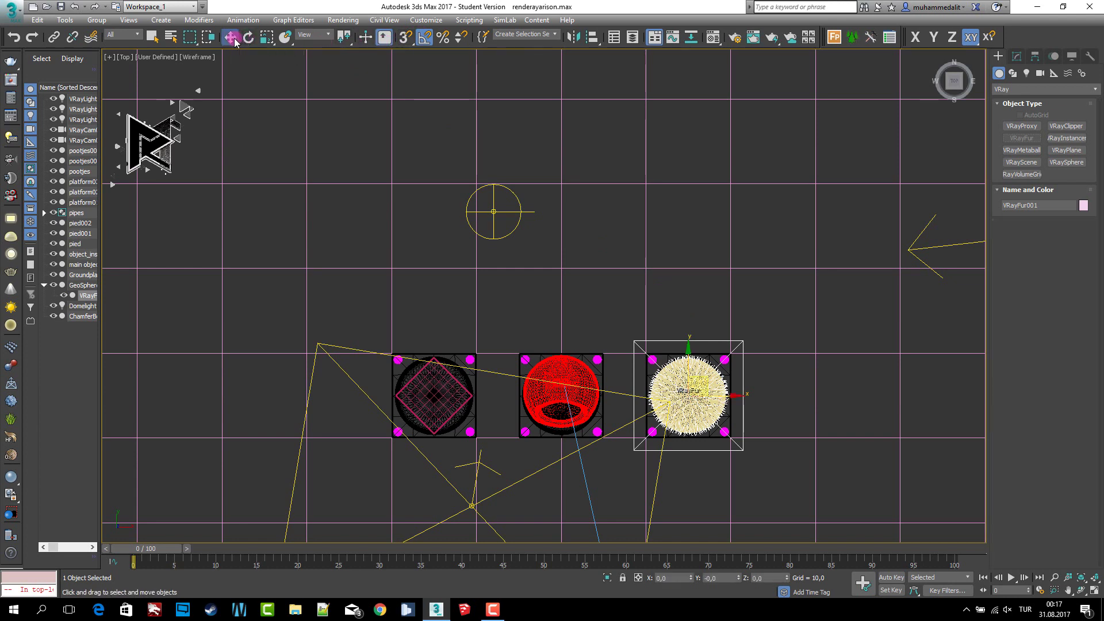
drag(691, 366, 690, 214)
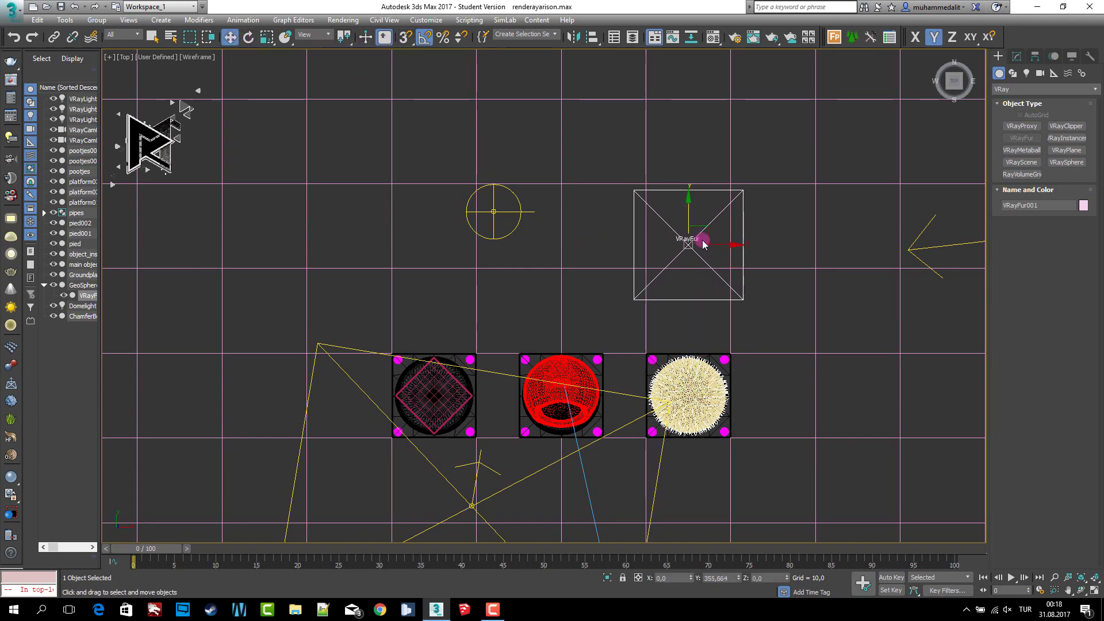
key(c)
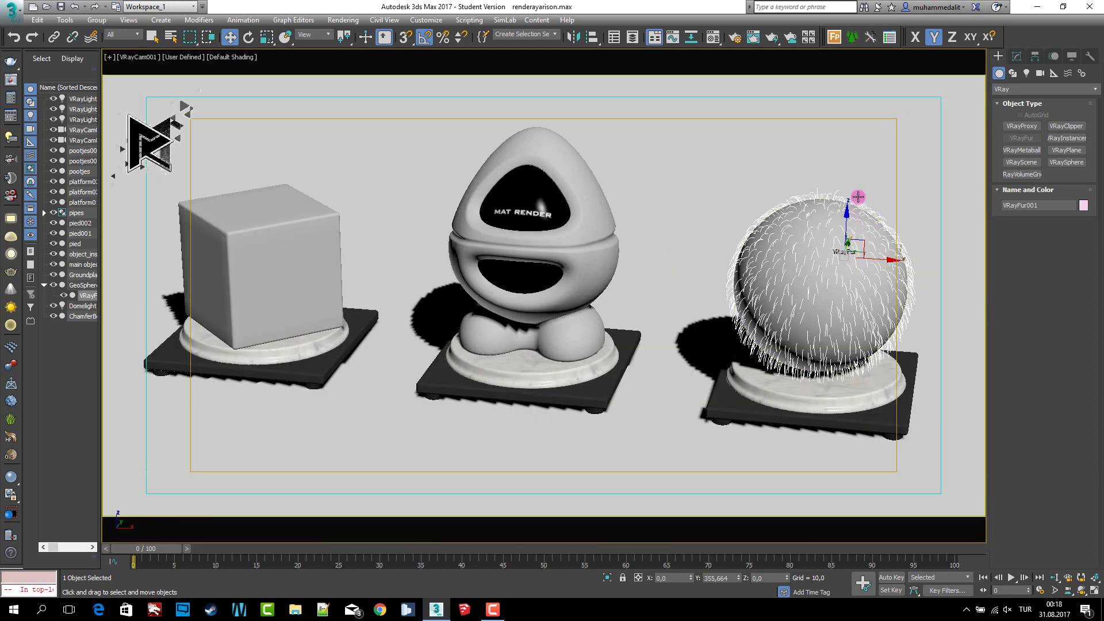
Step: In the fur's Modify parameters, pick the sphere as the fur source object
click(1016, 57)
click(1048, 231)
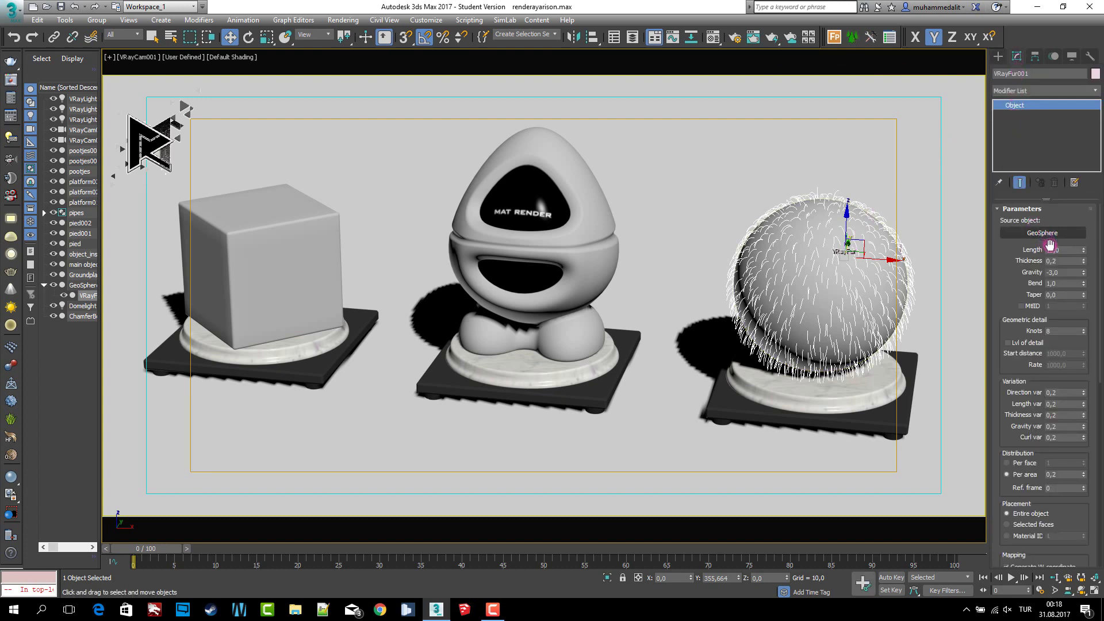
click(847, 248)
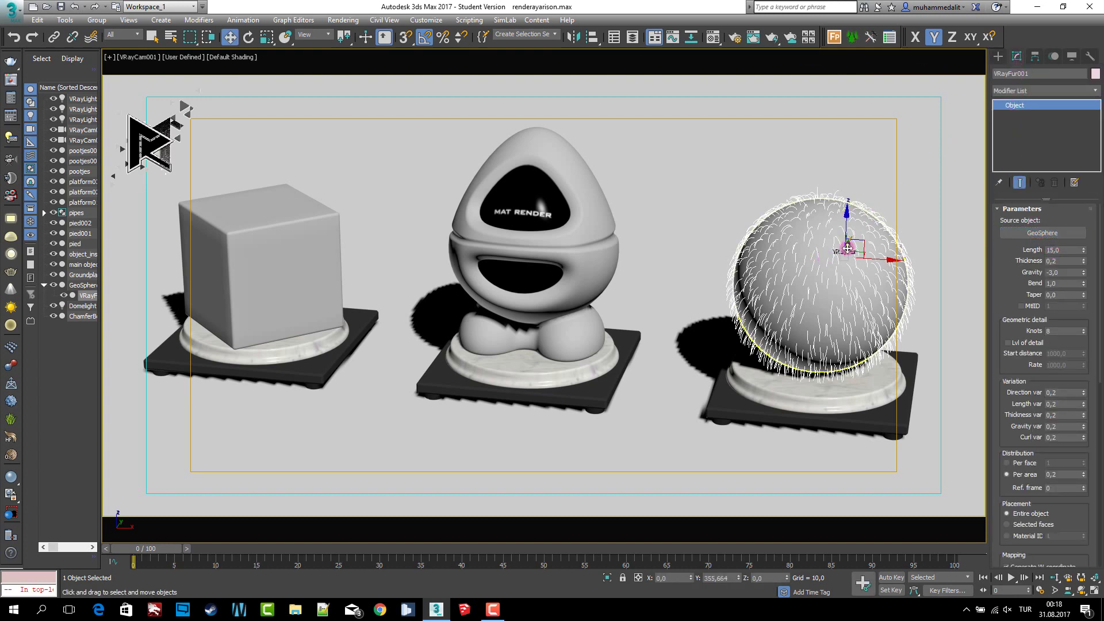
Step: Set fur Length 25, Thickness 0.5, Gravity 0 and Taper 0.75
click(1063, 252)
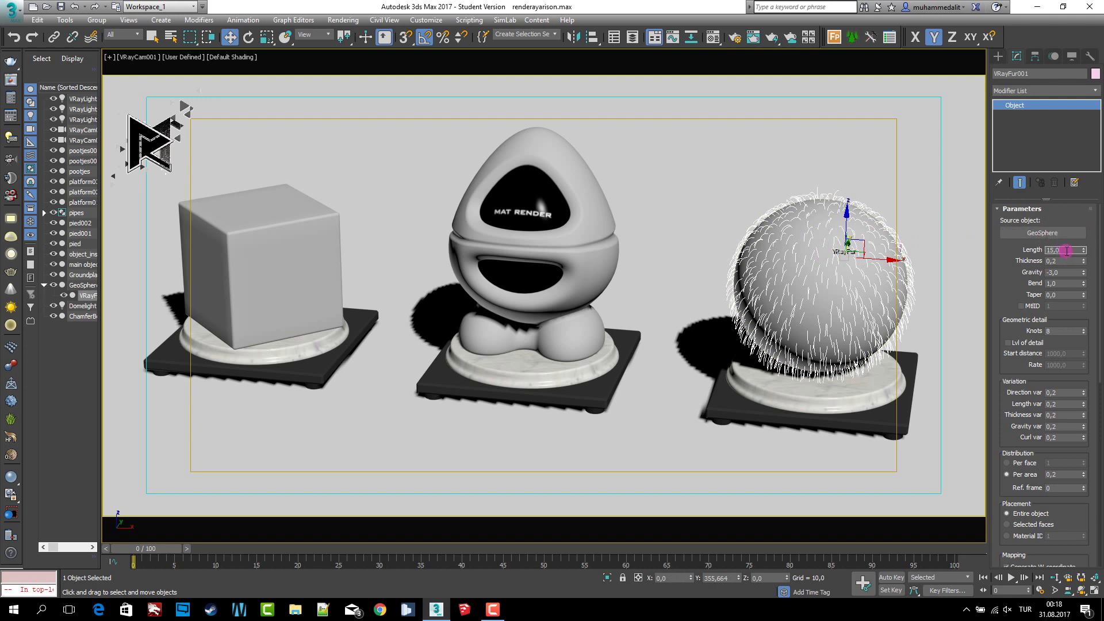
text(25)
key(Return)
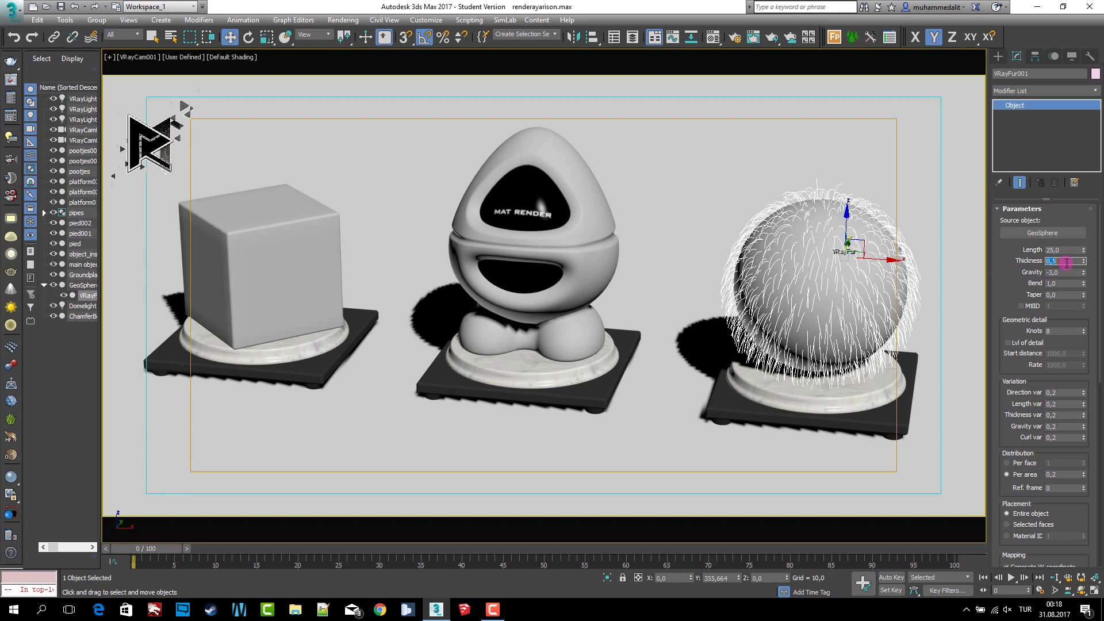
drag(1066, 274, 1000, 276)
text(0)
key(Return)
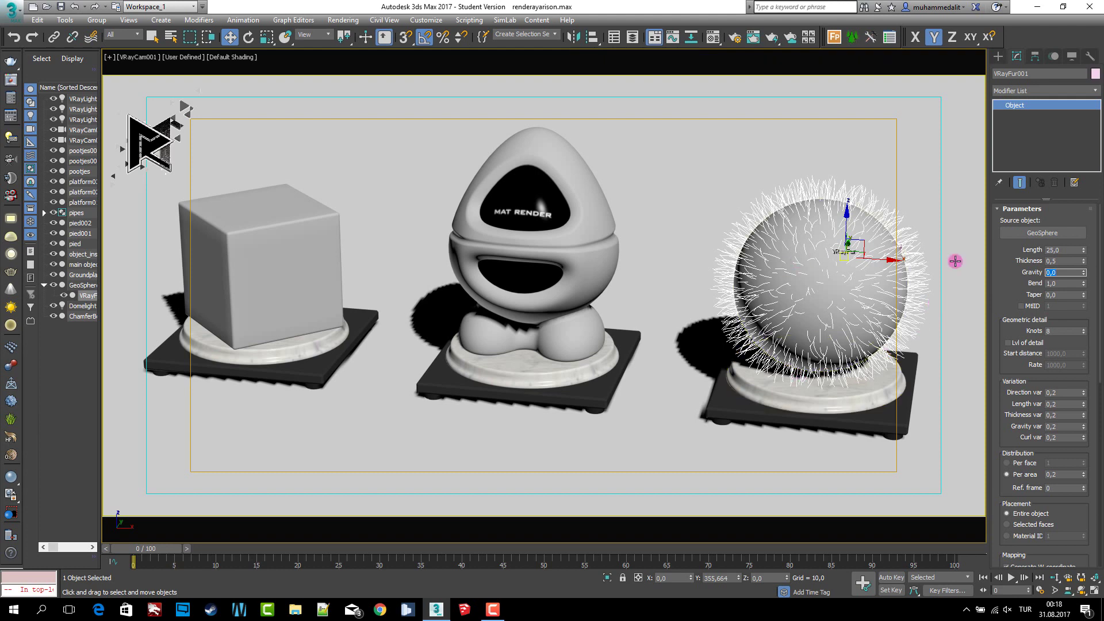
click(1065, 284)
text(0,75)
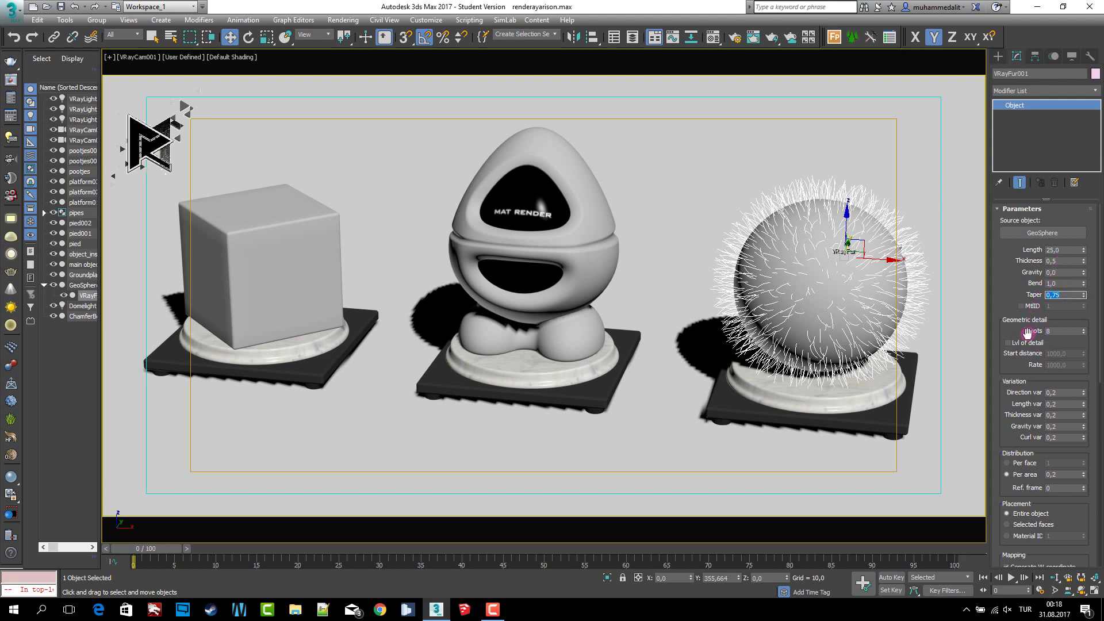
drag(1028, 333, 1029, 288)
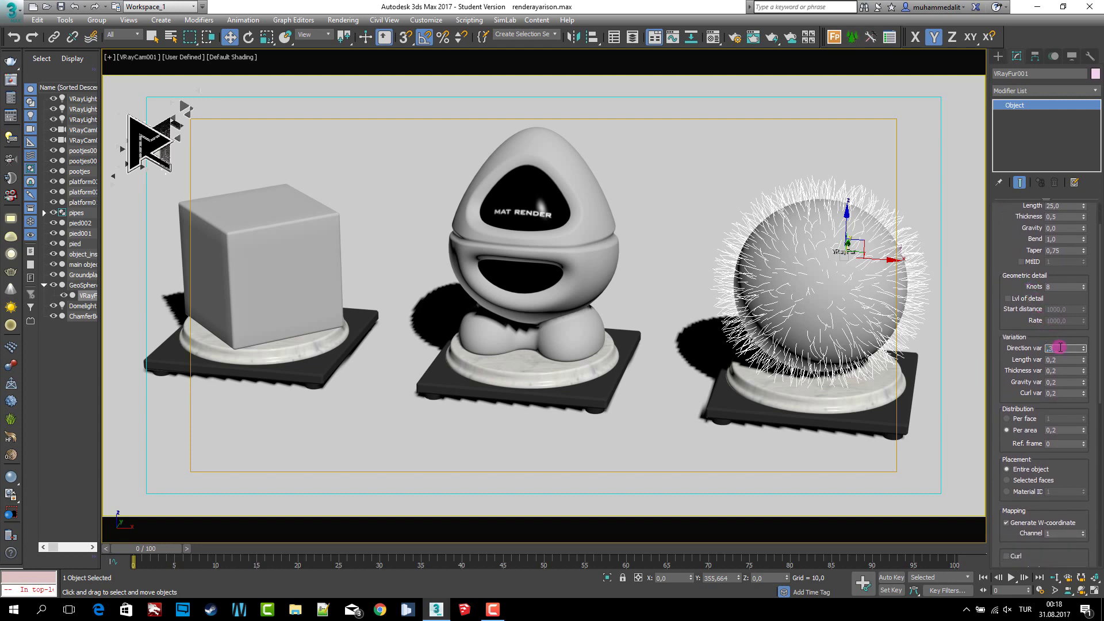
Step: Set Direction var 0.3, Length var 0.6, Thickness var 0.3 and Per area density 0.5, widening the panel
key(Return)
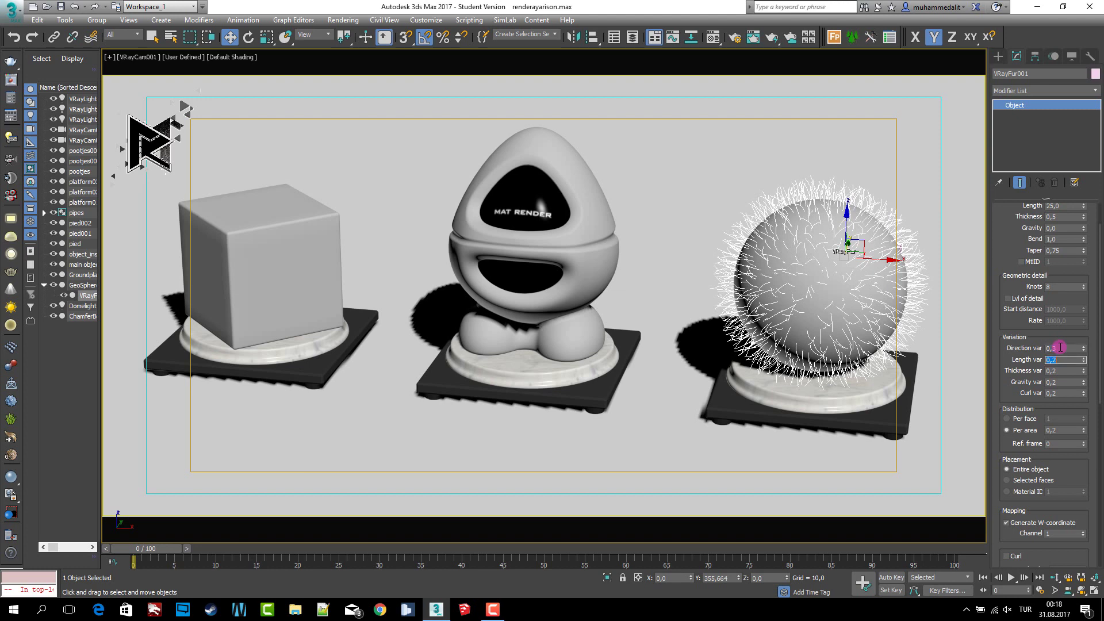
text(,6)
key(Return)
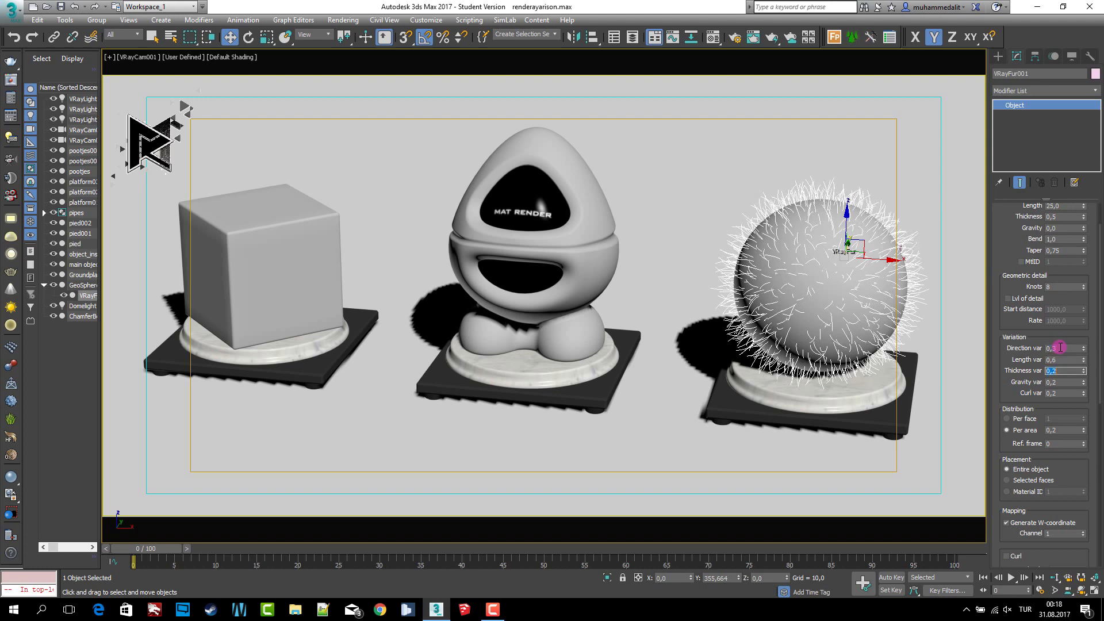
text(3)
key(Return)
double_click(1060, 393)
double_click(1057, 429)
text(0,5)
drag(1030, 438, 1030, 251)
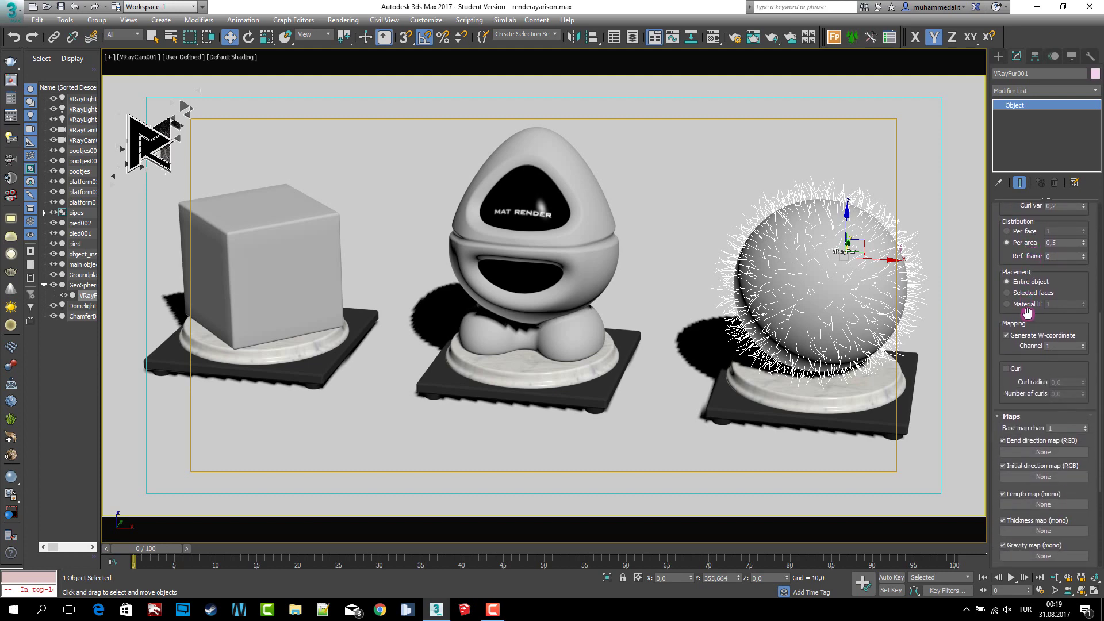
drag(988, 310, 969, 311)
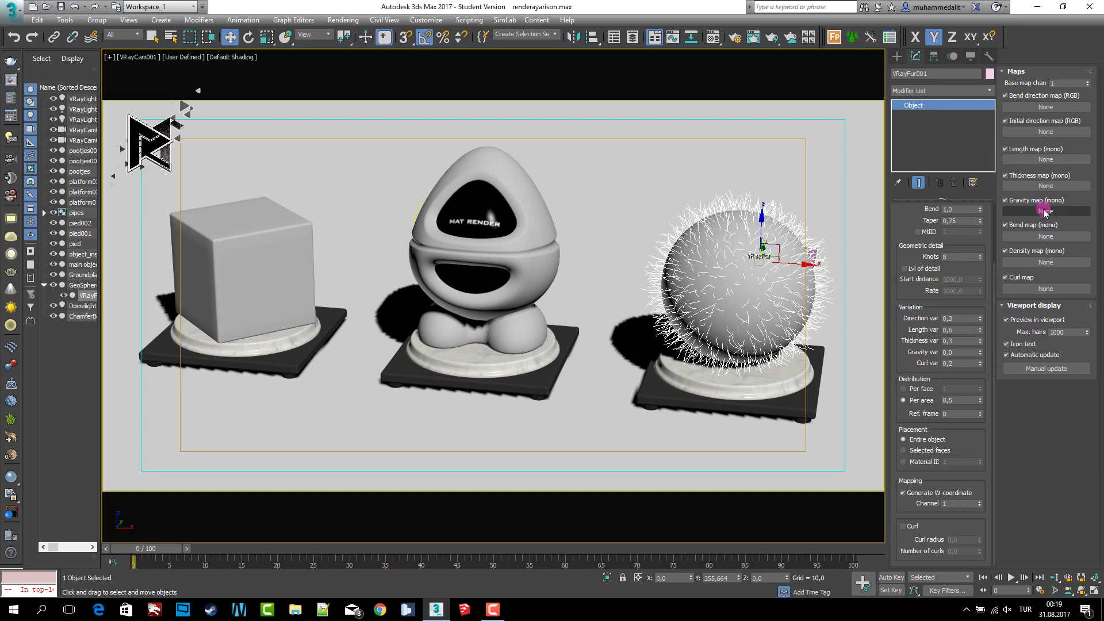
Step: Assign a Noise map to the fur's Length map slot
click(1057, 161)
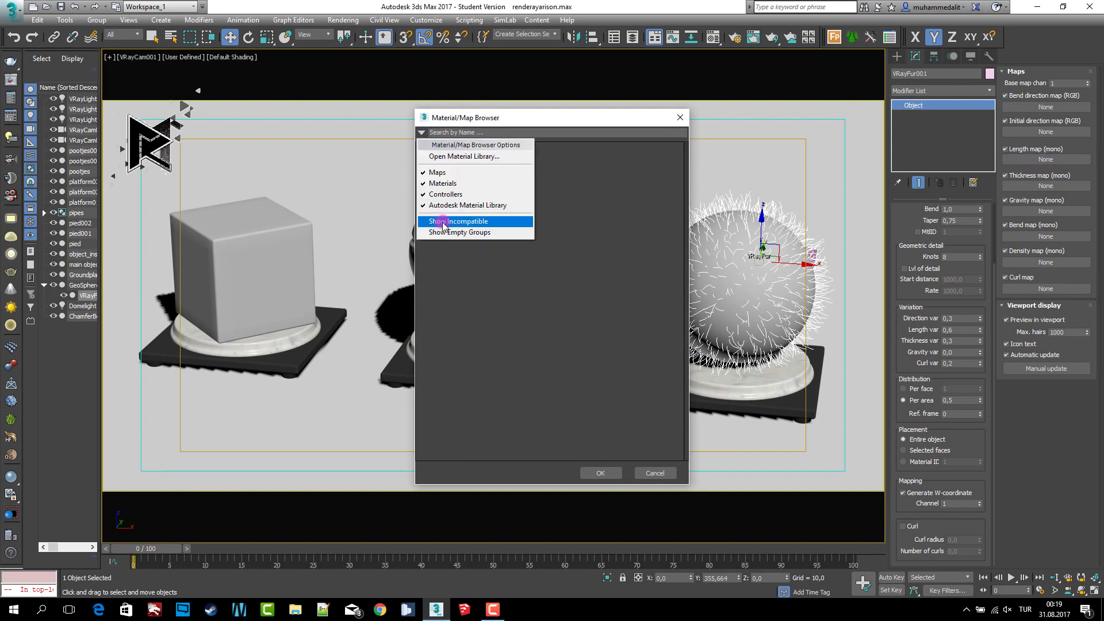
click(454, 149)
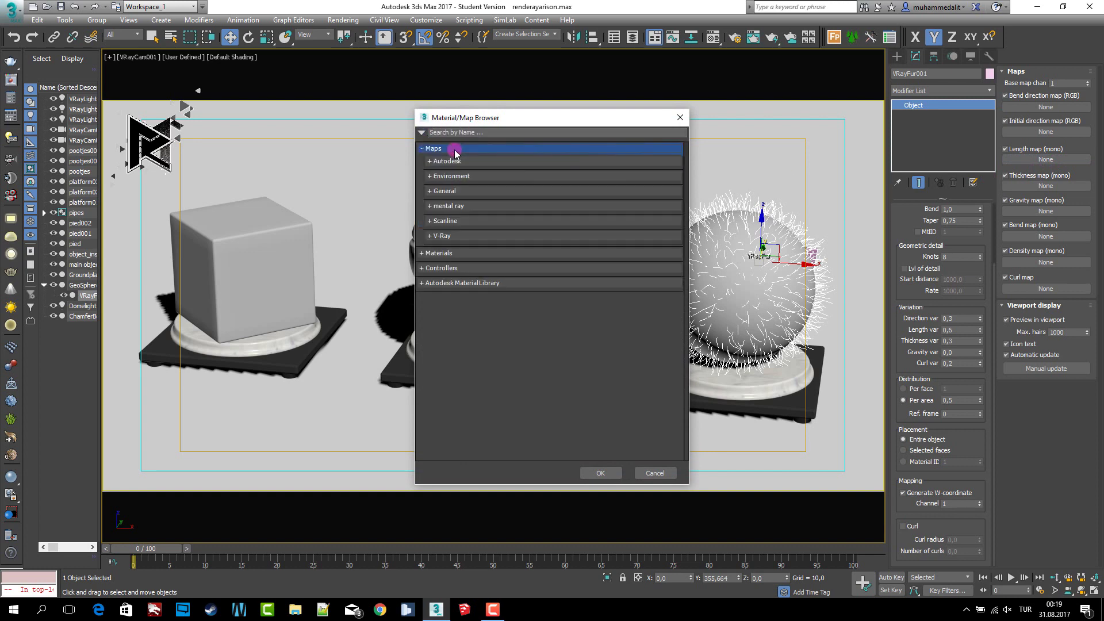
click(441, 236)
click(460, 190)
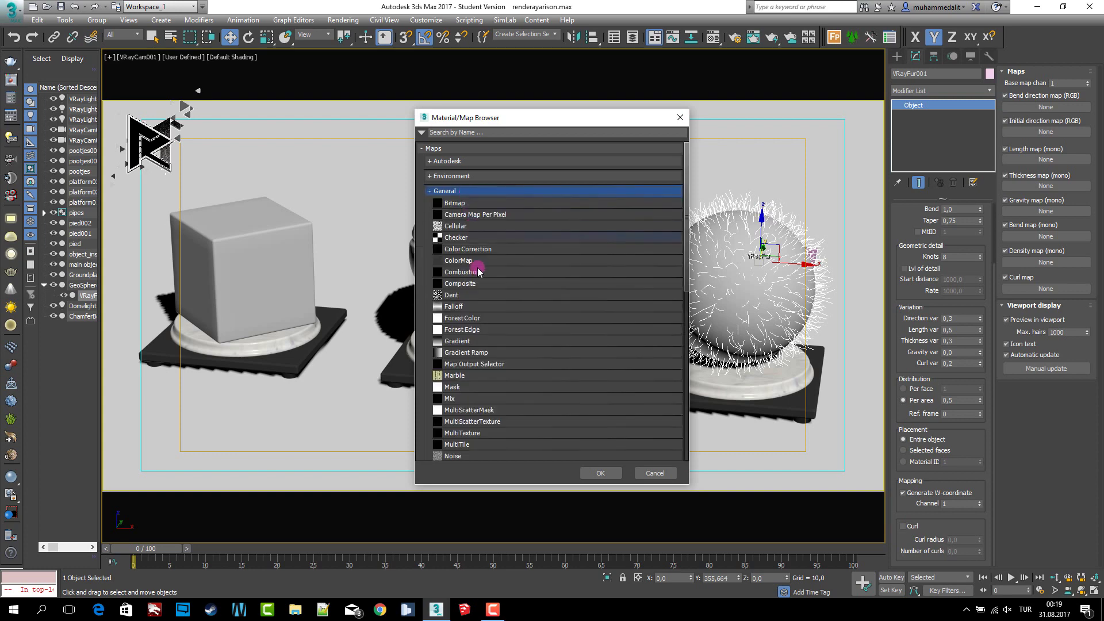
click(483, 456)
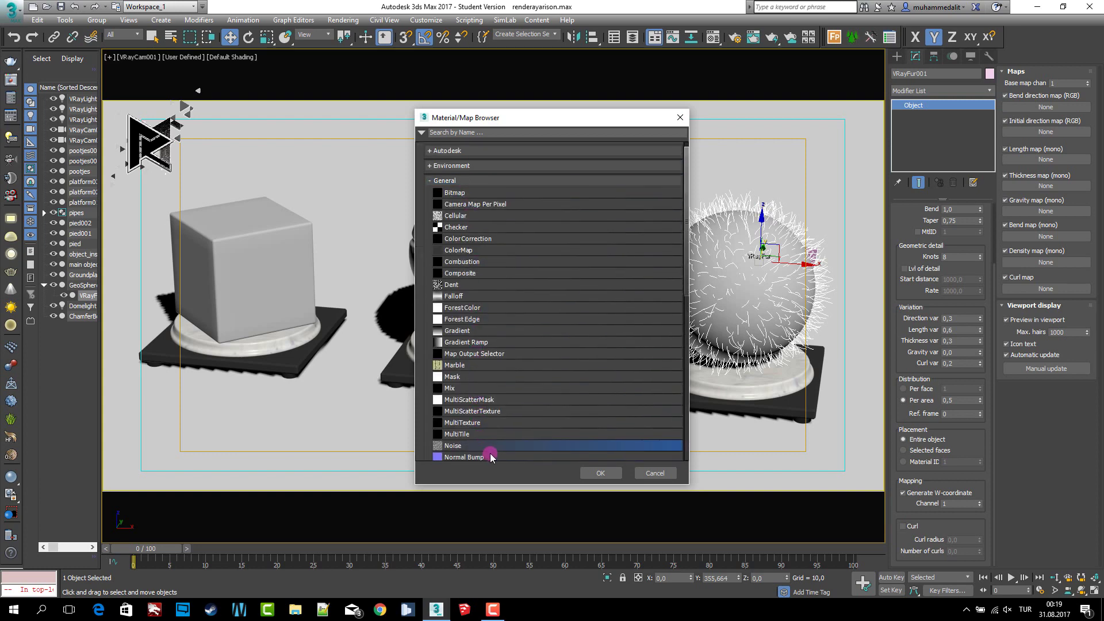
click(594, 473)
Step: Place the Noise length map into the first Material Editor sample slot as an instance
click(1046, 164)
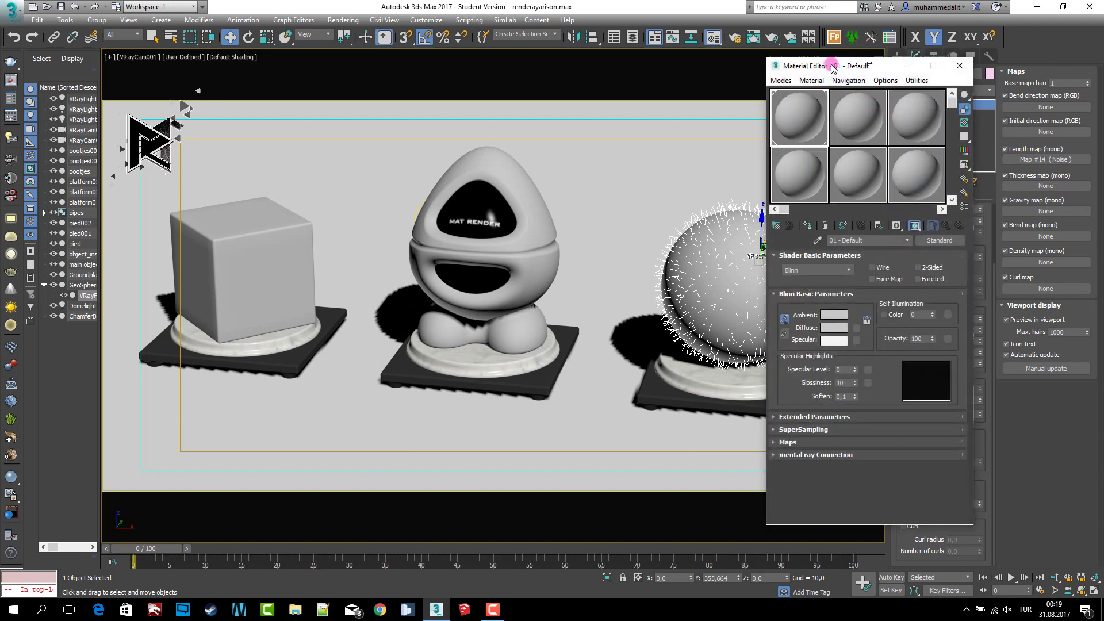
drag(849, 64, 529, 75)
drag(1045, 159, 485, 117)
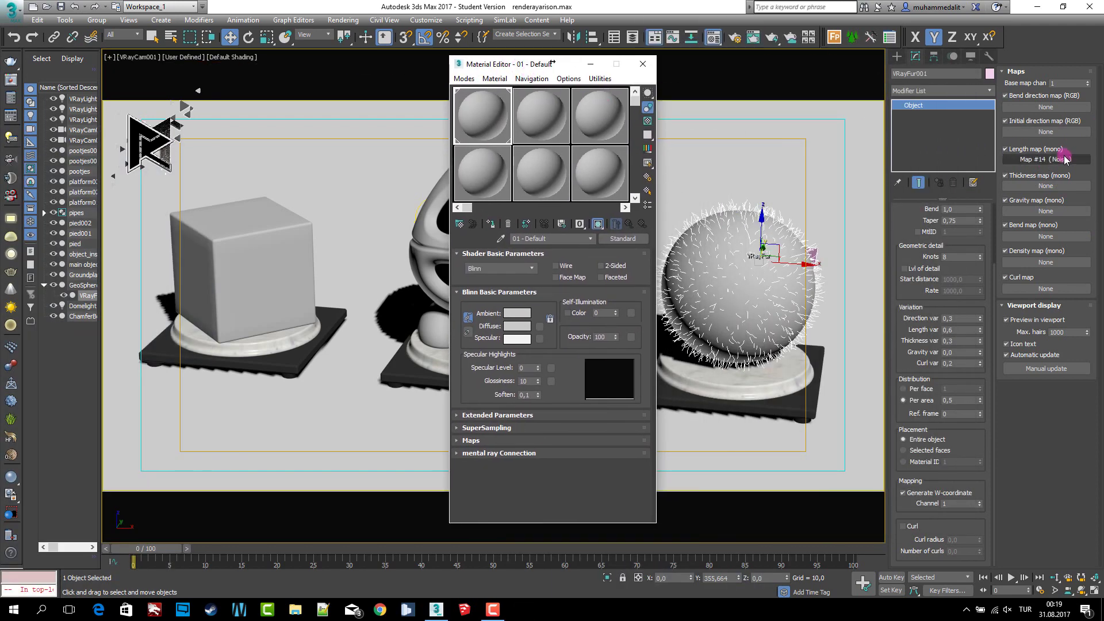
click(529, 370)
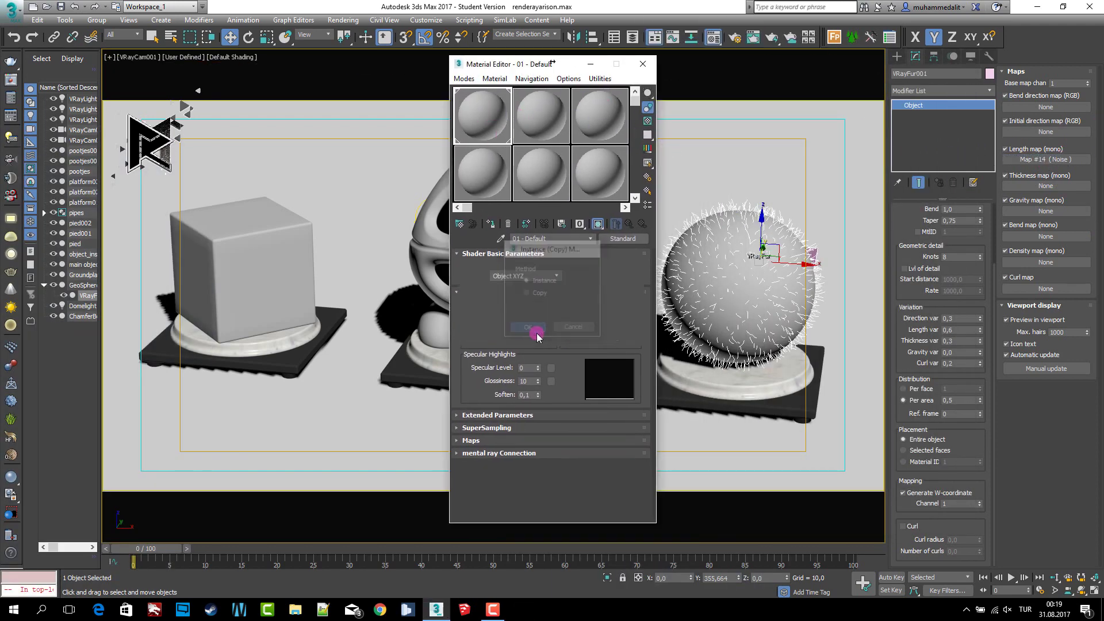
Step: Set the noise High threshold 0.7, Size 18 and Low threshold 0.3
click(558, 310)
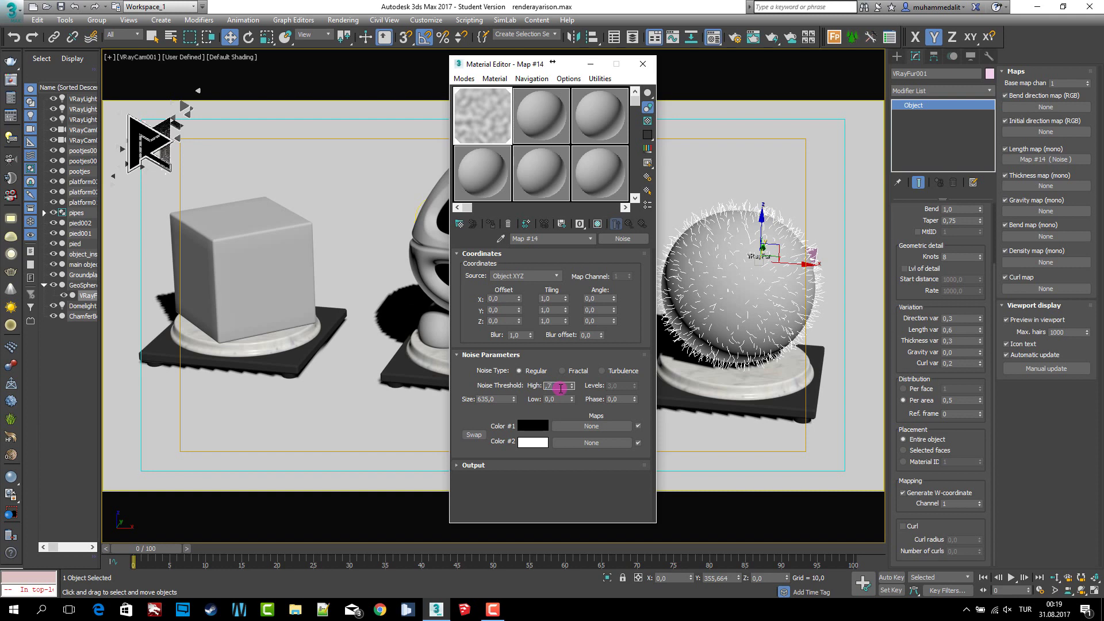
key(Tab)
text(18)
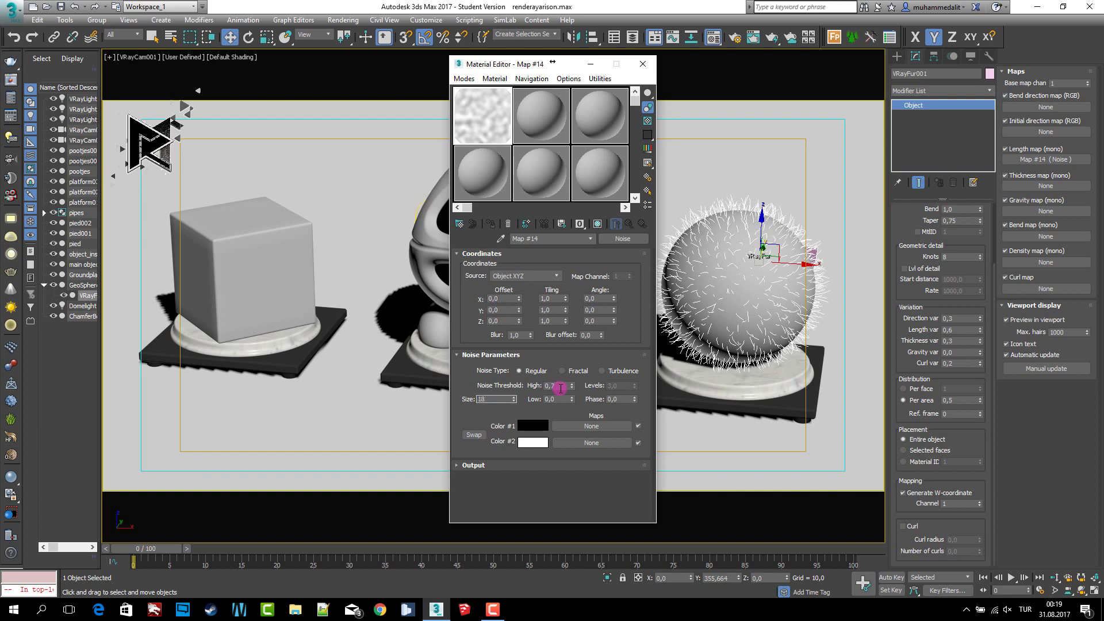
key(Tab)
text(0,3)
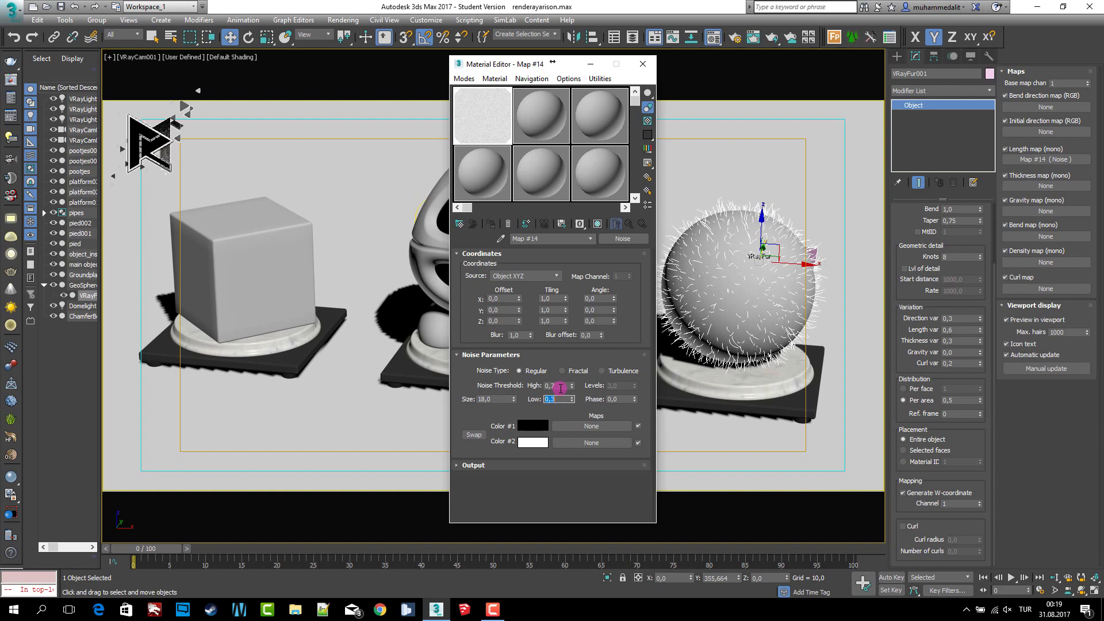
key(Return)
key(Tab)
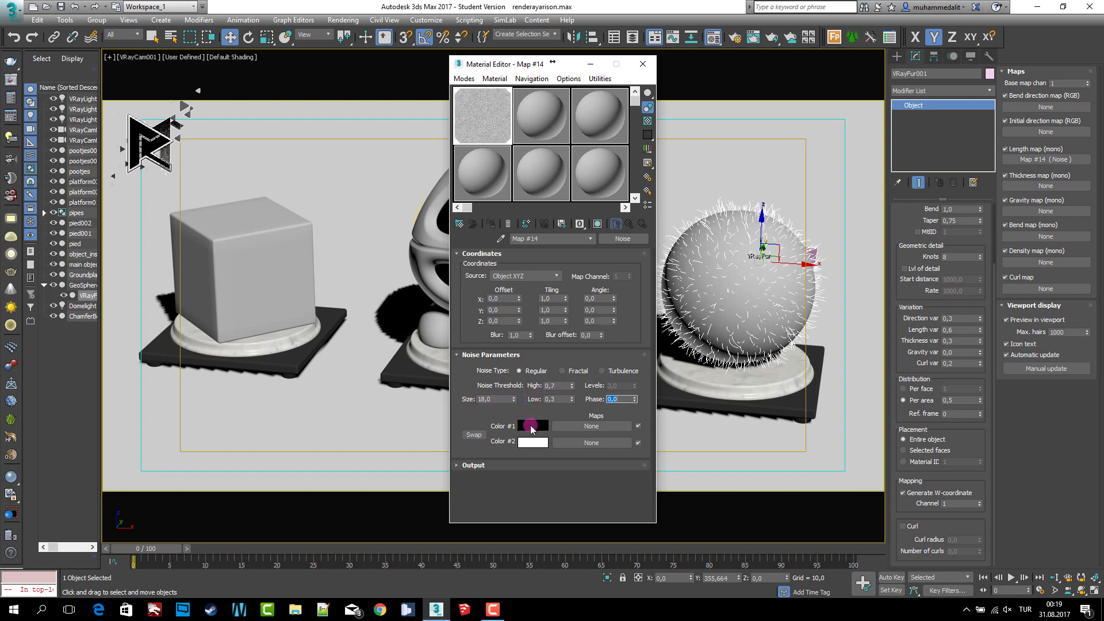
Step: Make the noise Color #1 grey (Value 66) and keep Color #2 white
click(532, 426)
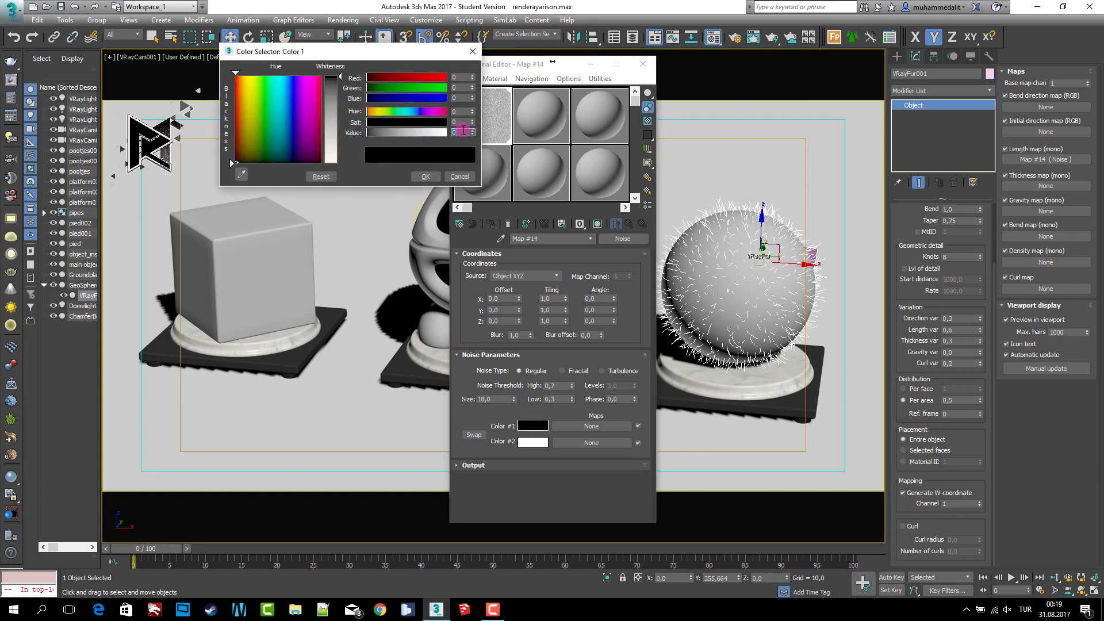
key(Return)
click(440, 174)
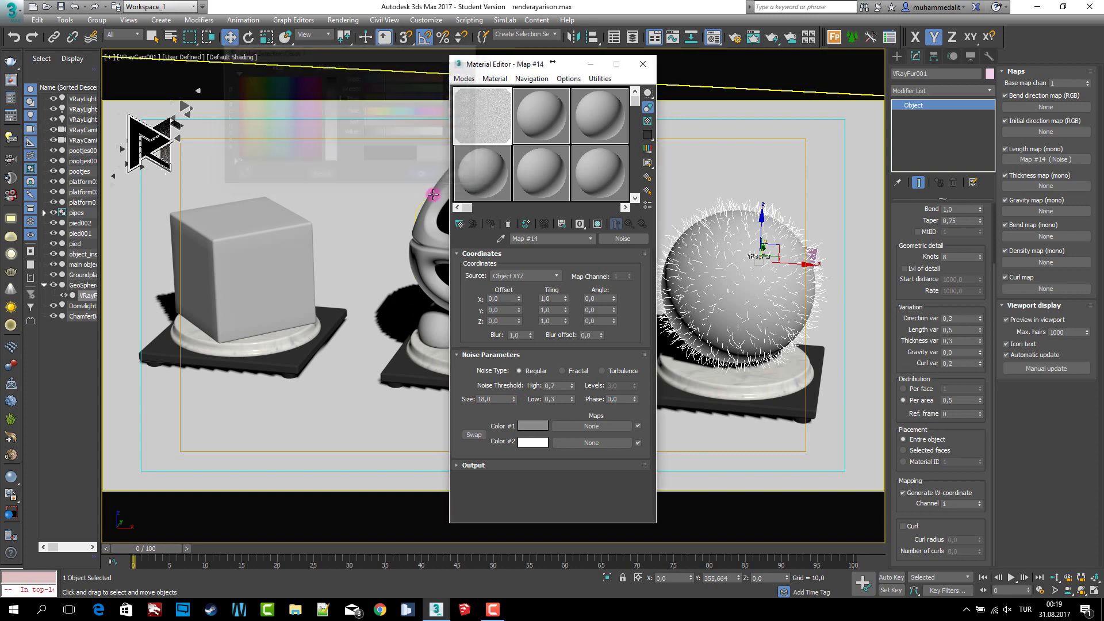
click(532, 442)
click(489, 266)
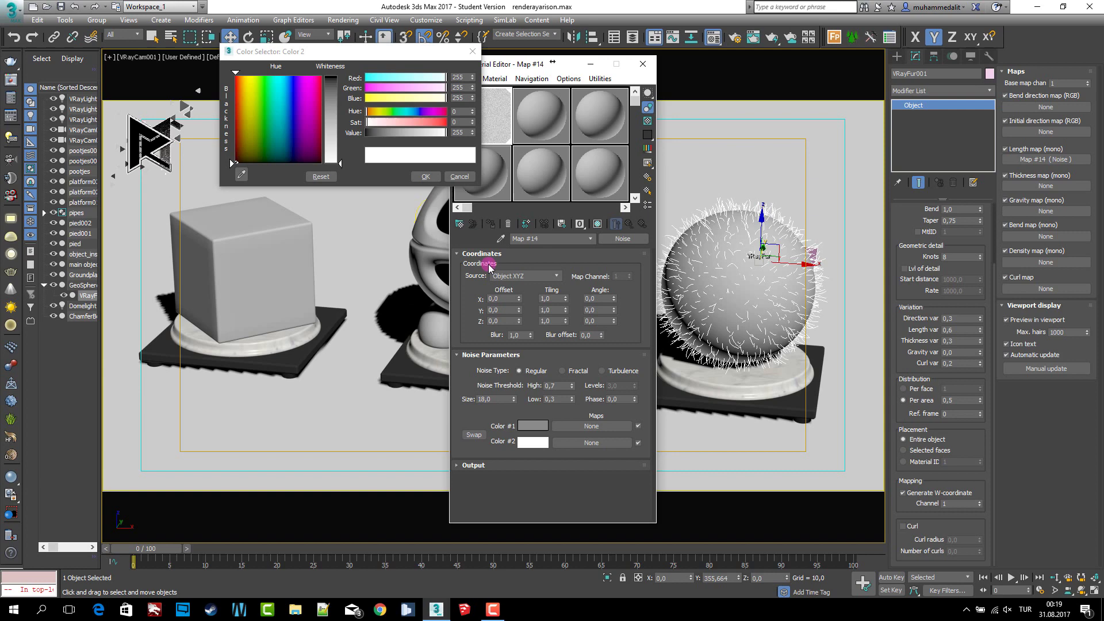
click(459, 177)
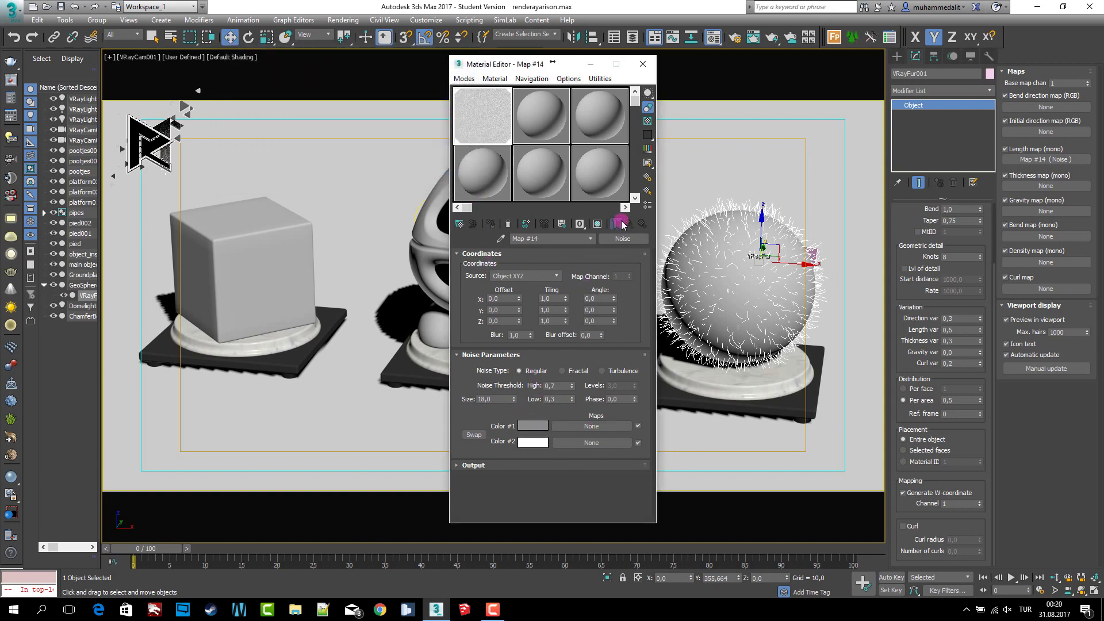
Step: Link the edited noise back to the fur's Length map as an instance and close the Material Editor
click(535, 123)
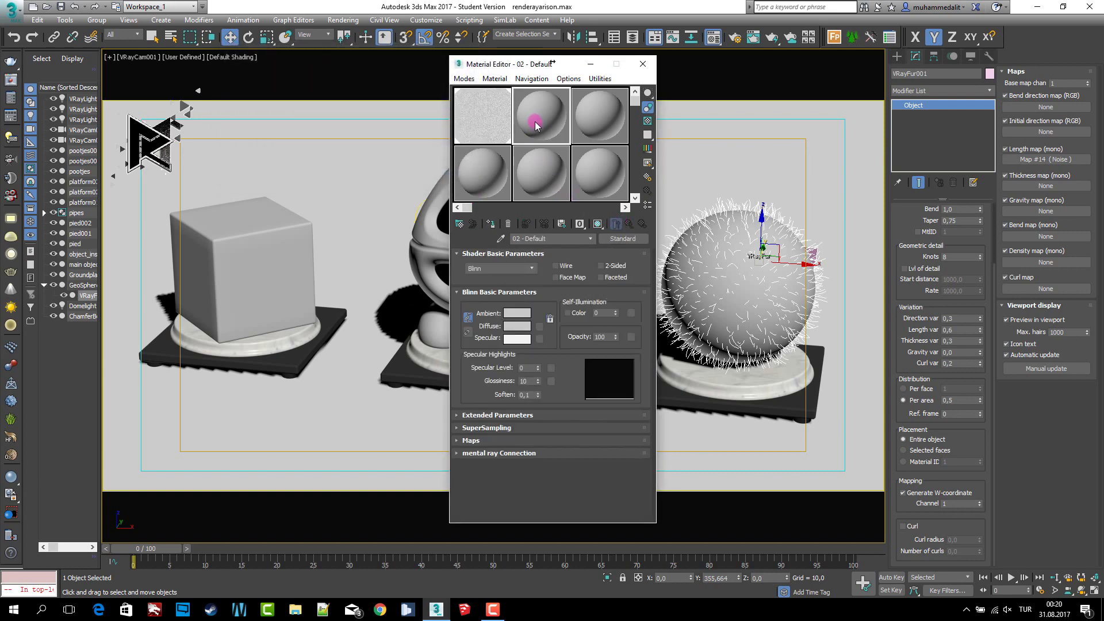
click(497, 112)
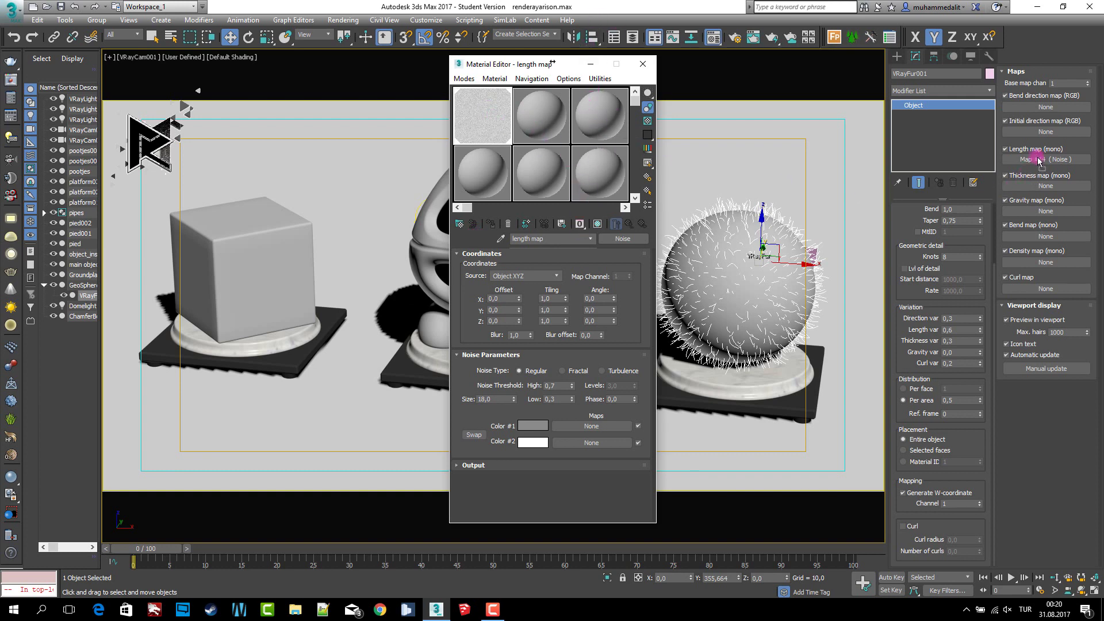
drag(493, 112, 1046, 159)
click(525, 336)
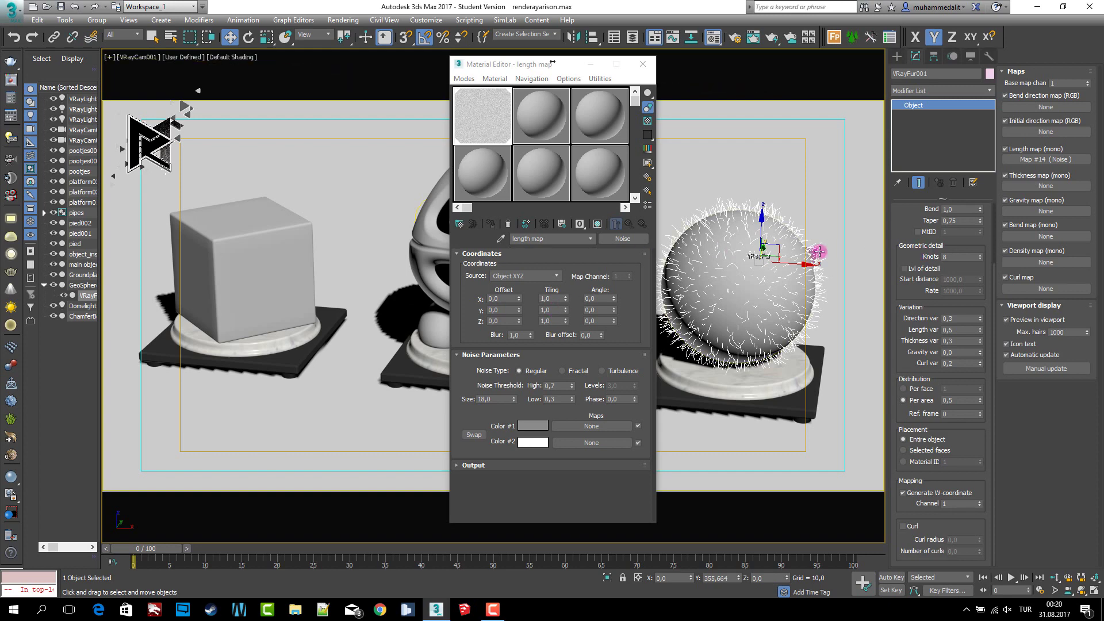
click(641, 65)
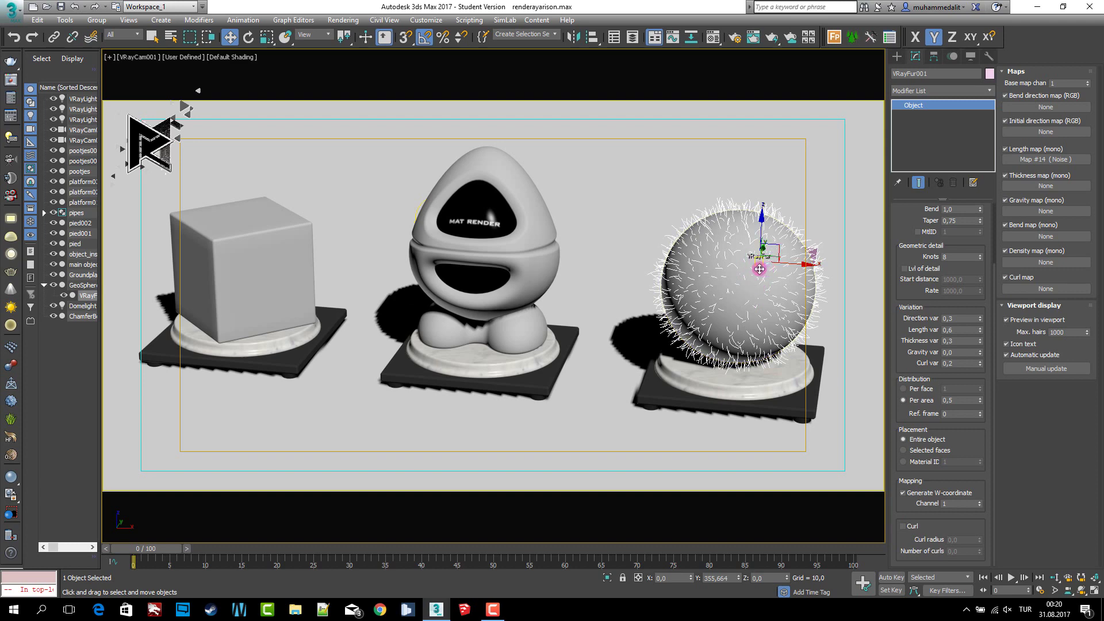
Step: Hide the fur object from a perspective view, then select the bare sphere in the camera view
scroll(746, 275, up, 3)
key(p)
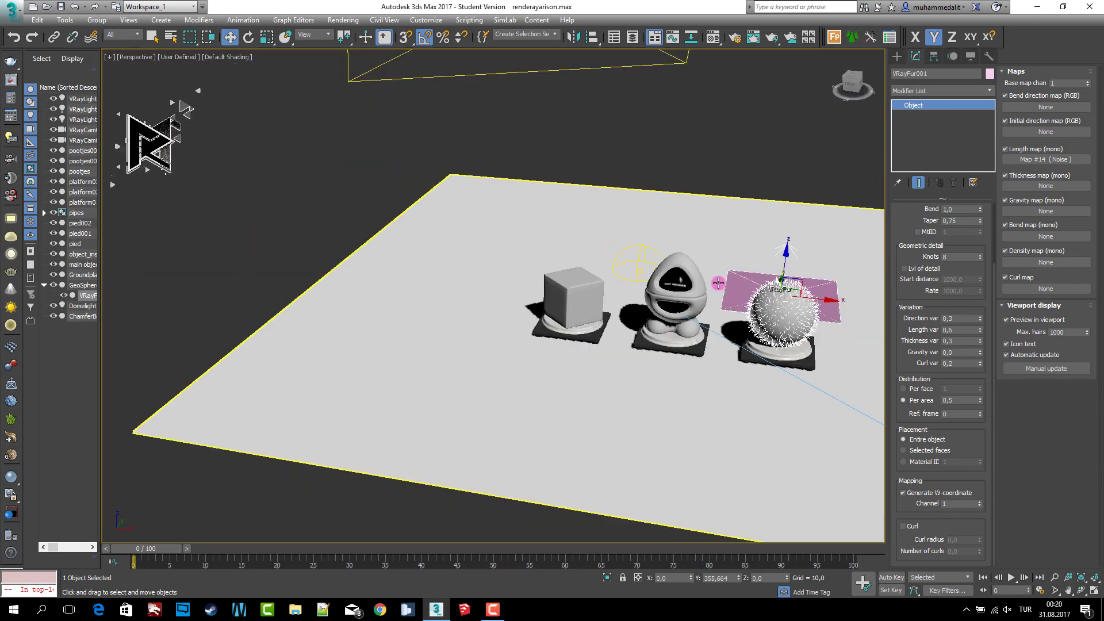
alt+middle_drag(746, 274, 729, 394)
scroll(512, 352, up, 3)
scroll(512, 352, up, 5)
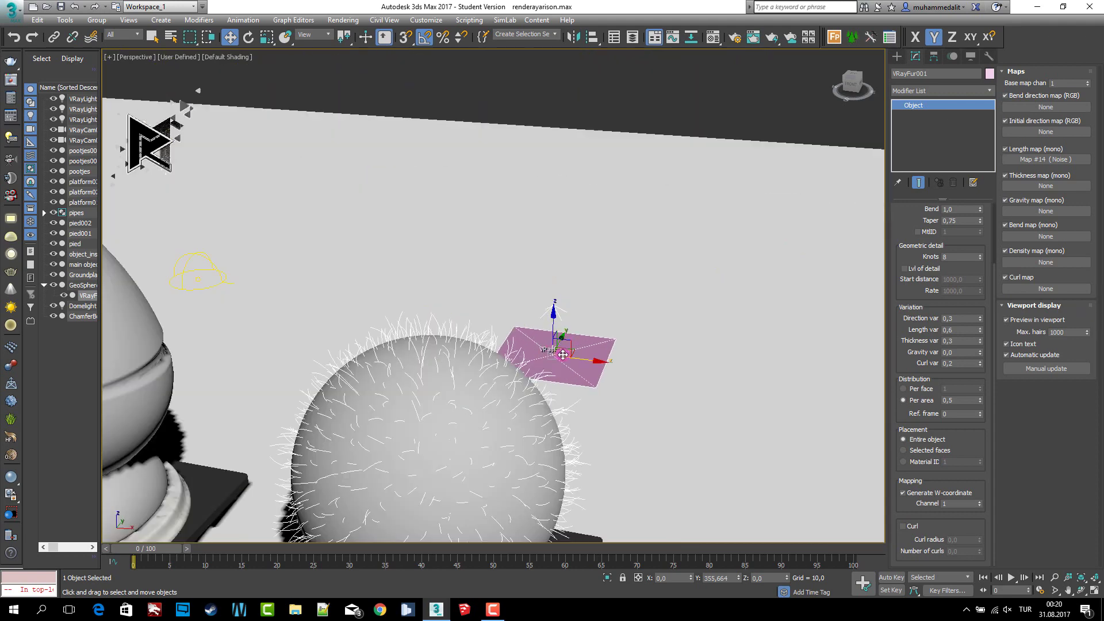
right_click(559, 352)
click(598, 321)
key(c)
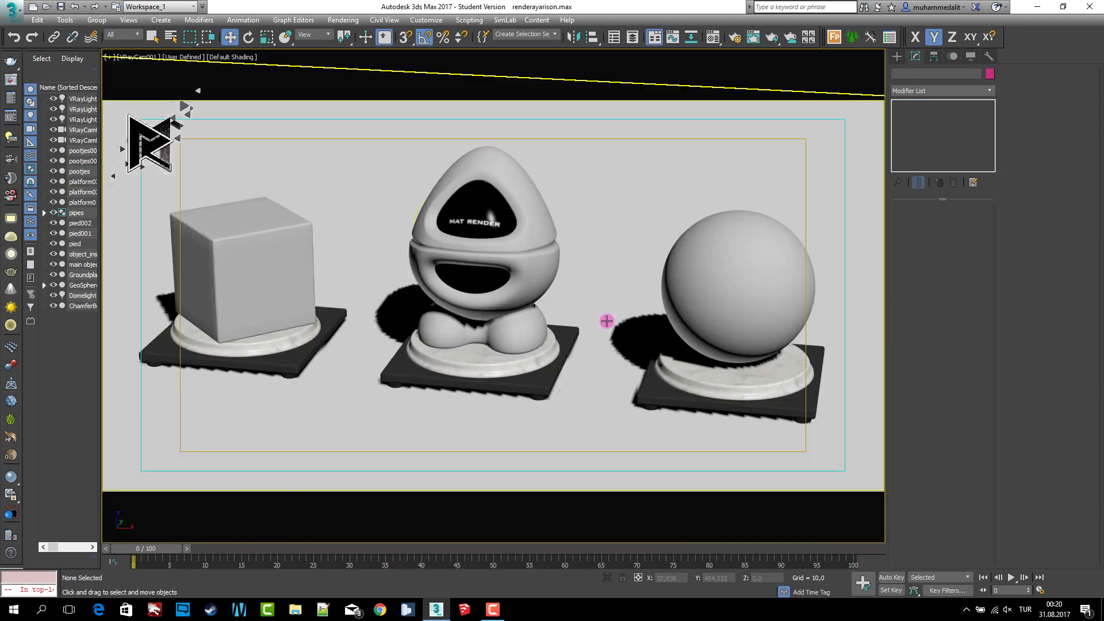
click(707, 292)
Step: In the Material Editor, name the second sample material 'grass'
key(m)
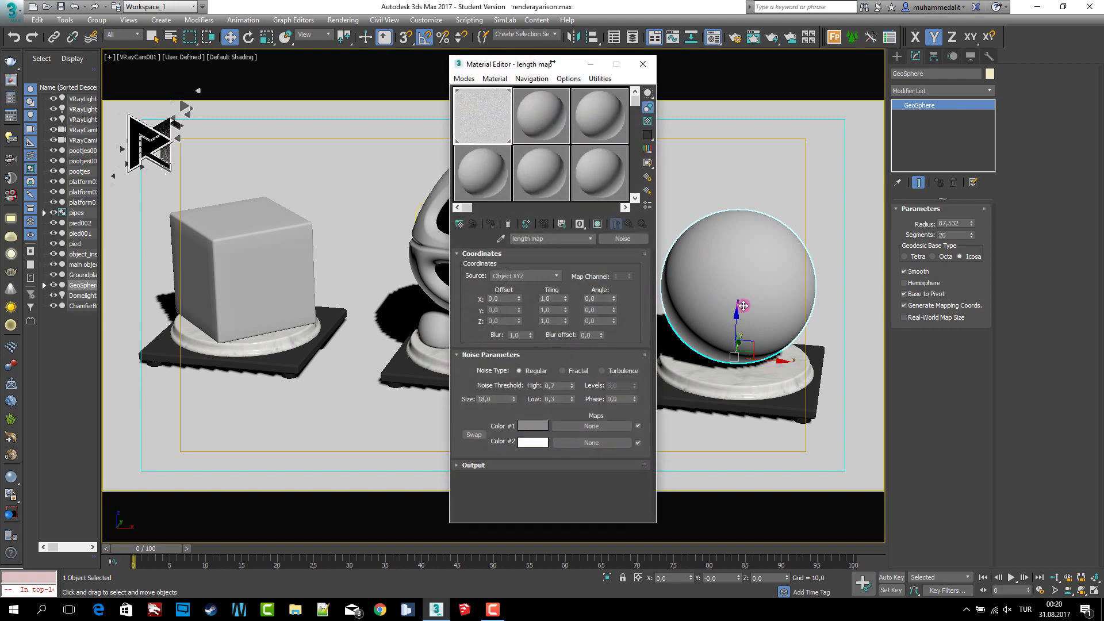
drag(503, 61, 638, 62)
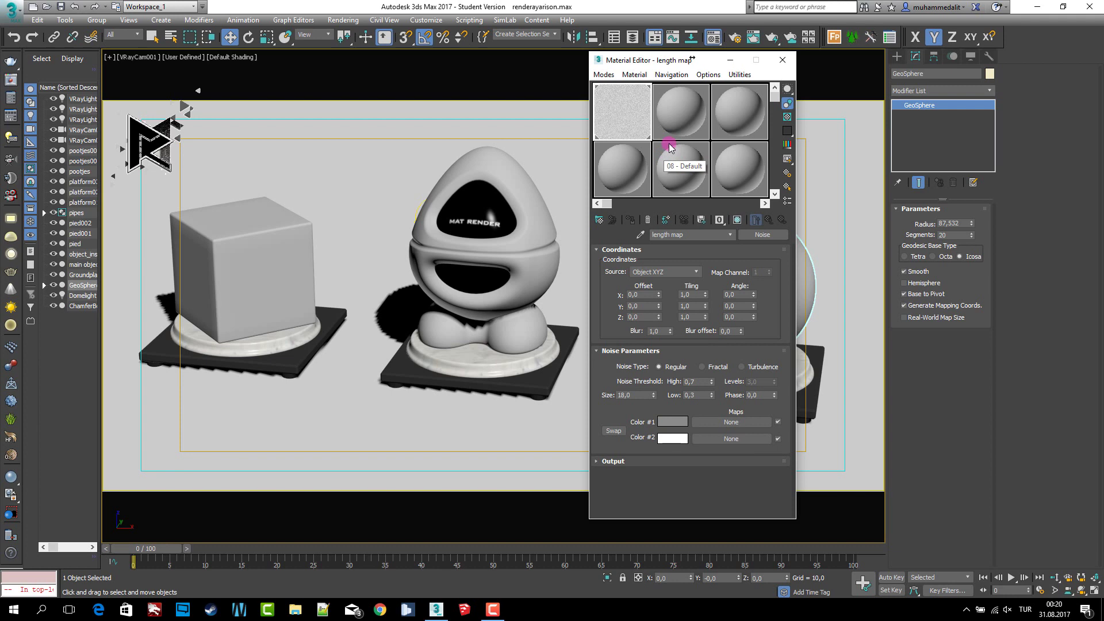
click(689, 108)
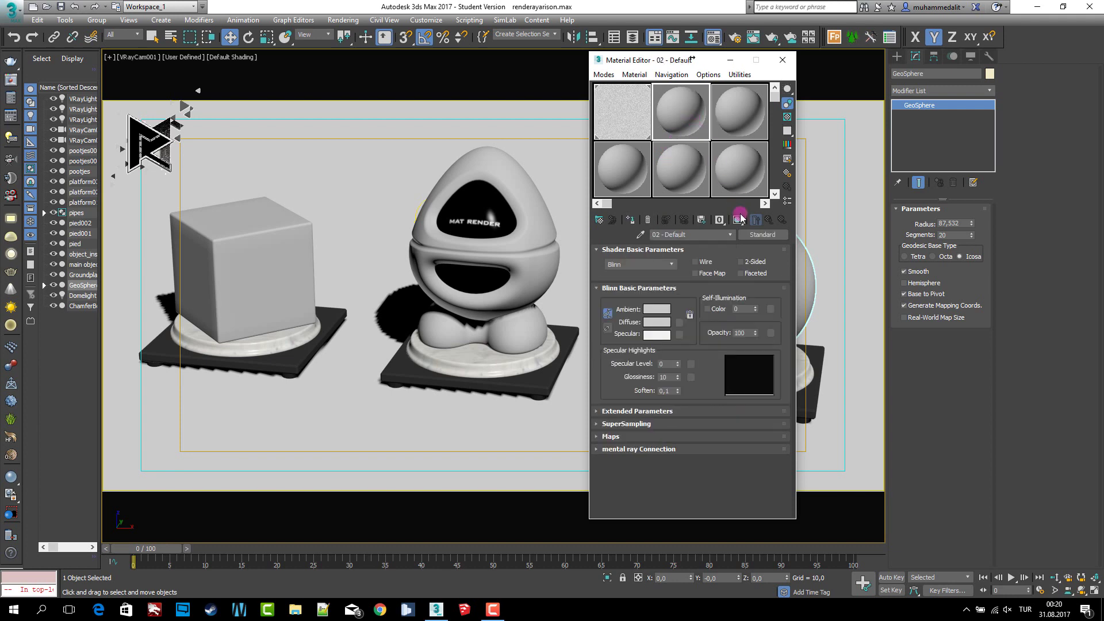
click(711, 234)
text(grass)
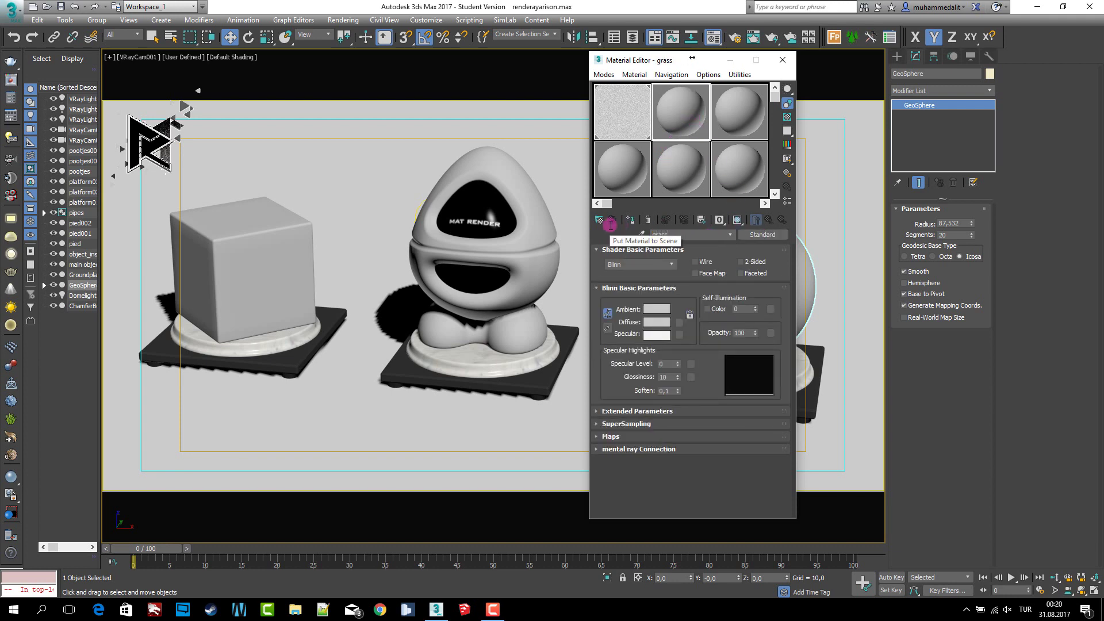
Step: Change the grass material's type from Standard to V-Ray's VRayMtl
click(759, 234)
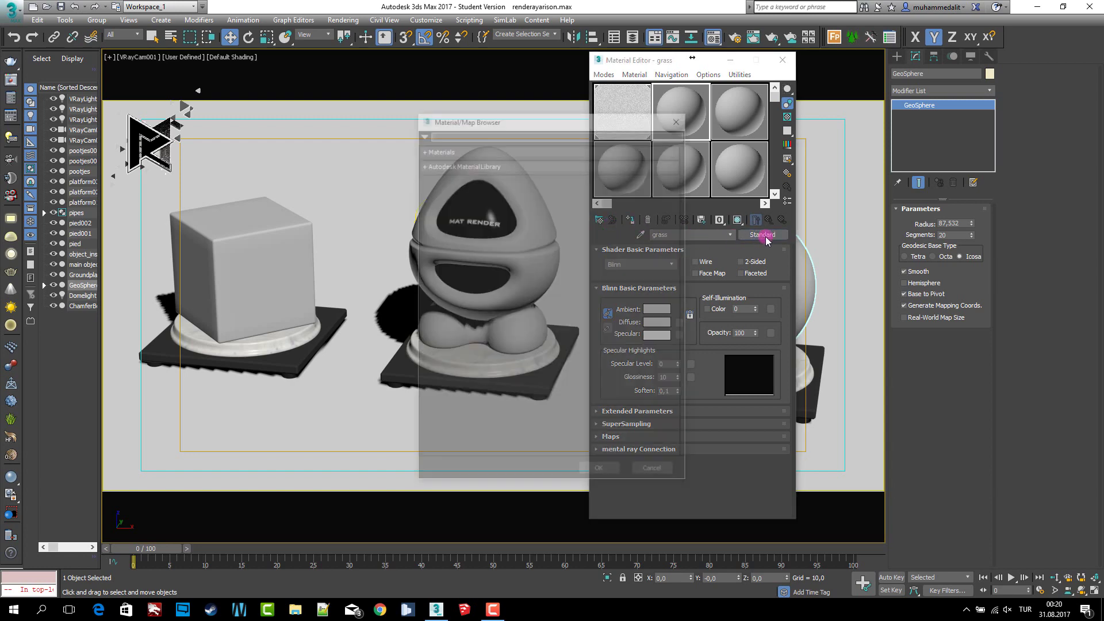
drag(460, 118, 315, 136)
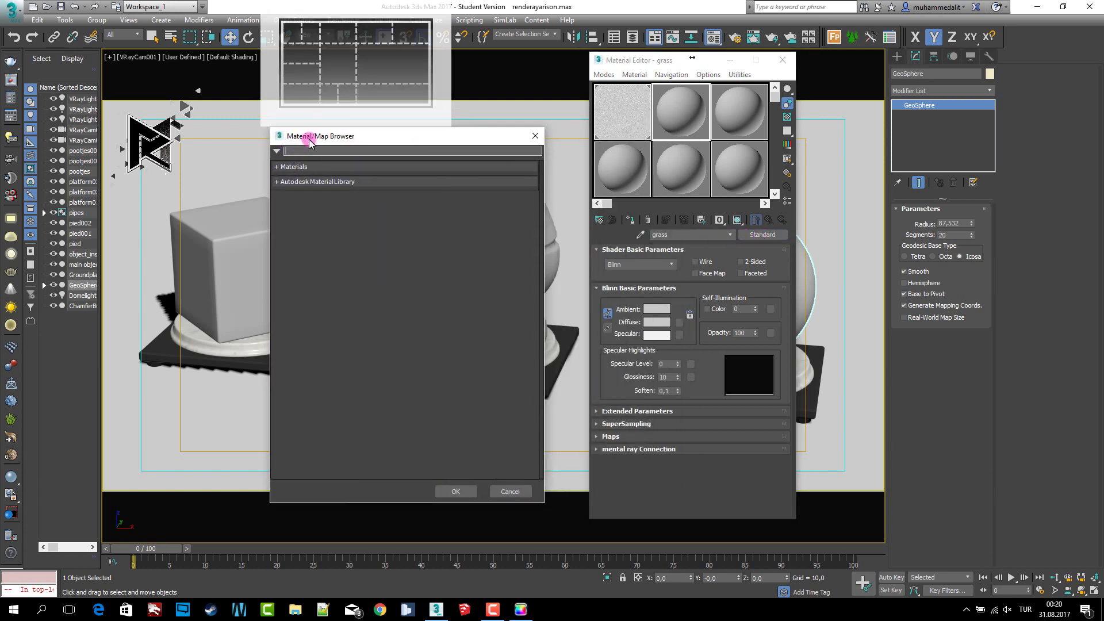
click(276, 151)
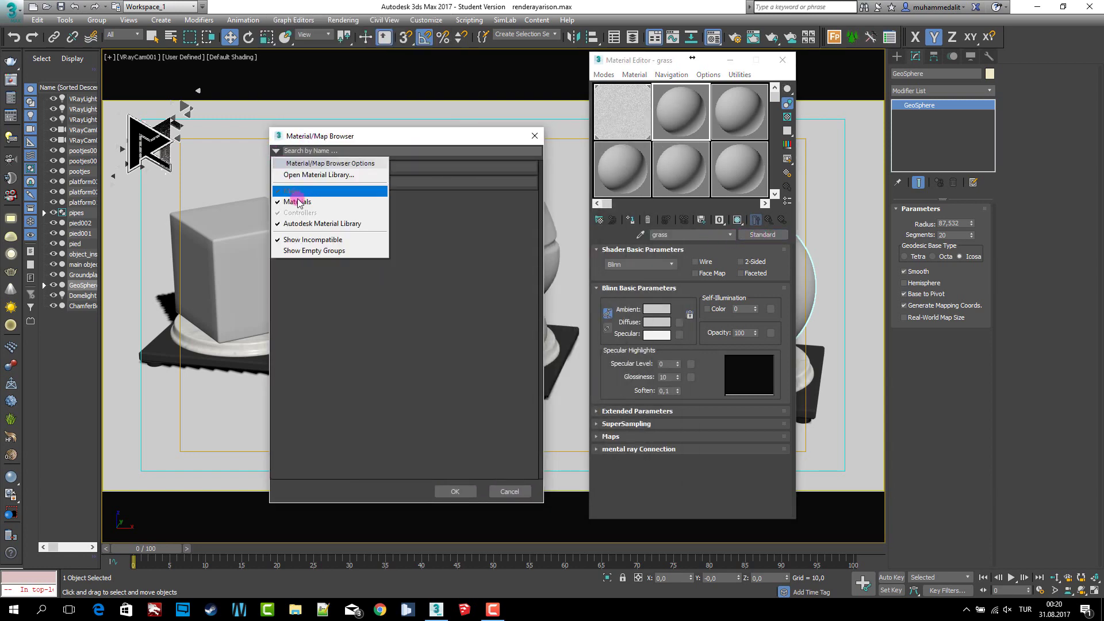
click(407, 254)
click(329, 168)
click(316, 253)
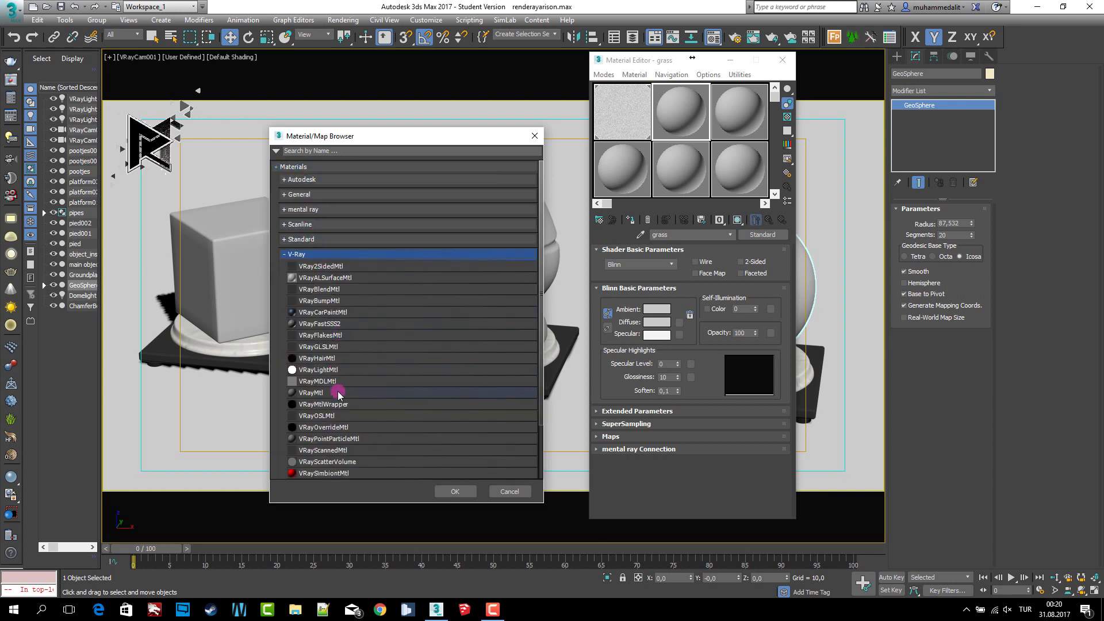
click(384, 395)
click(453, 488)
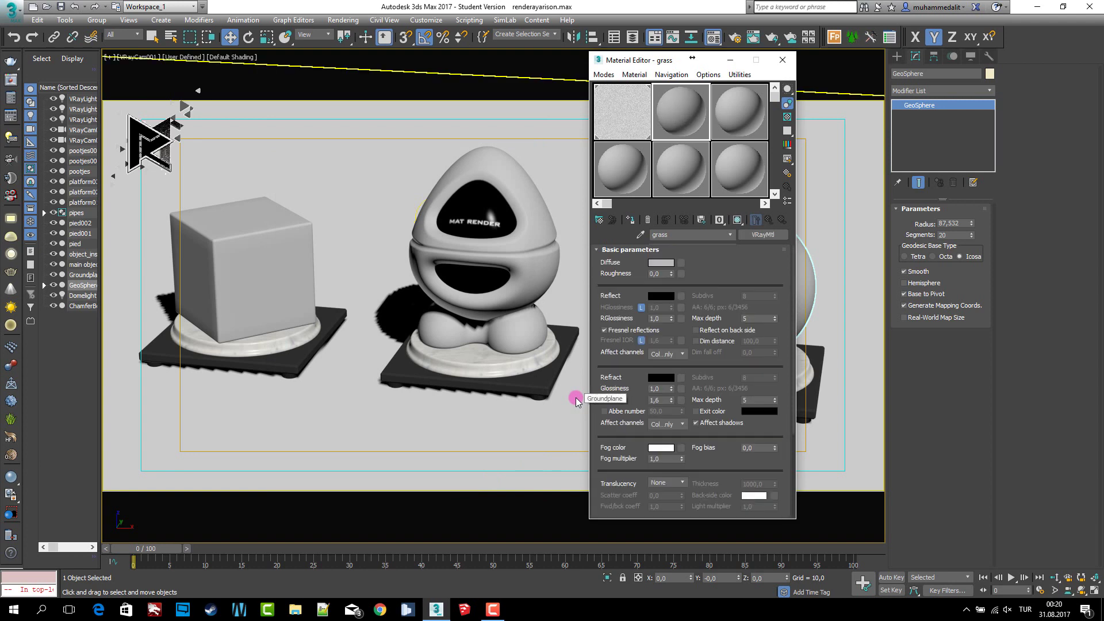
Step: Set the grass diffuse colour to RGB 123, 164, 0 and show the sample's checkered background
click(663, 268)
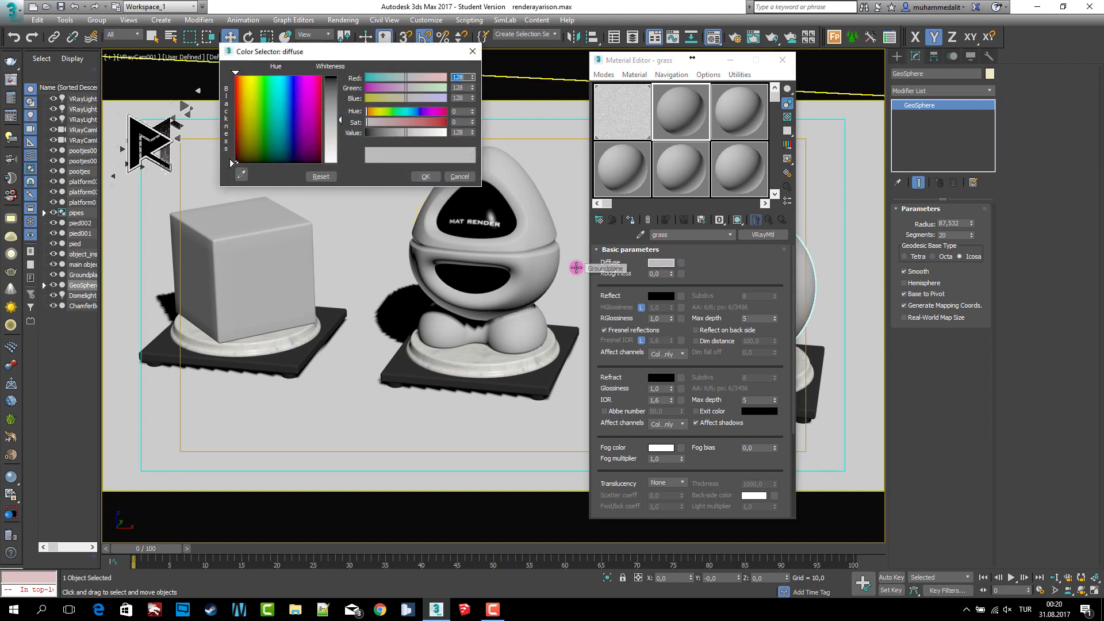
key(Tab)
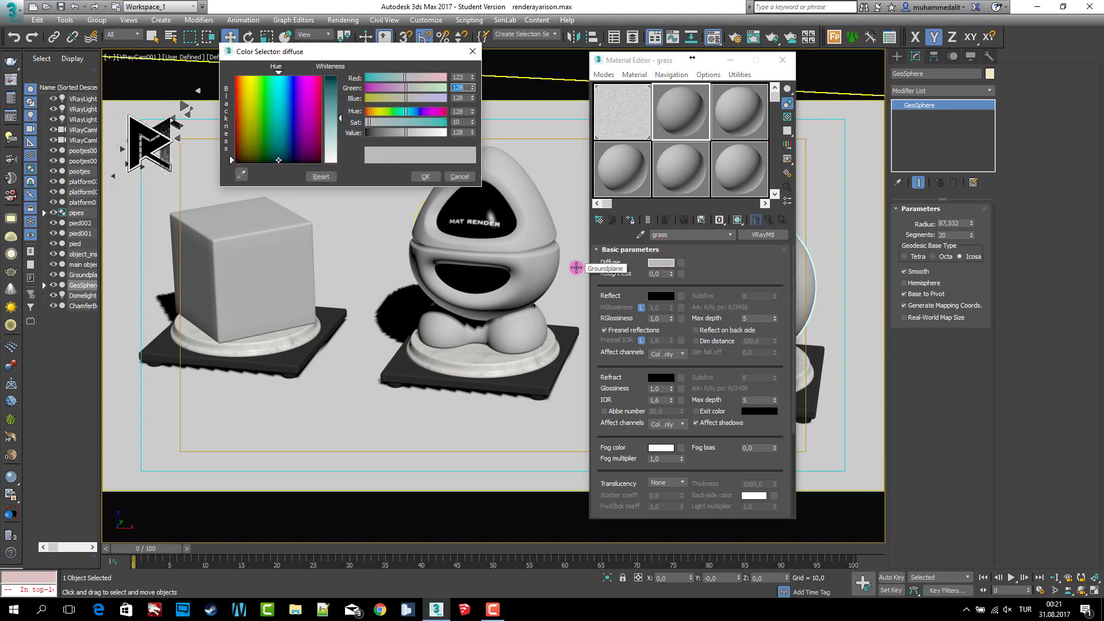
key(Tab)
text(0)
key(Return)
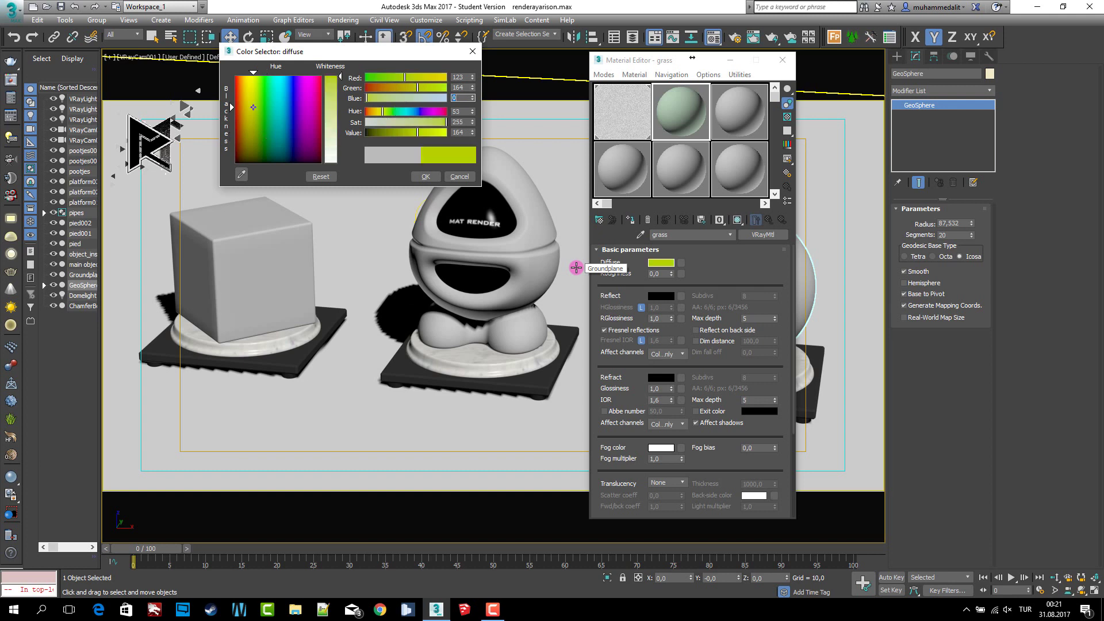
click(424, 176)
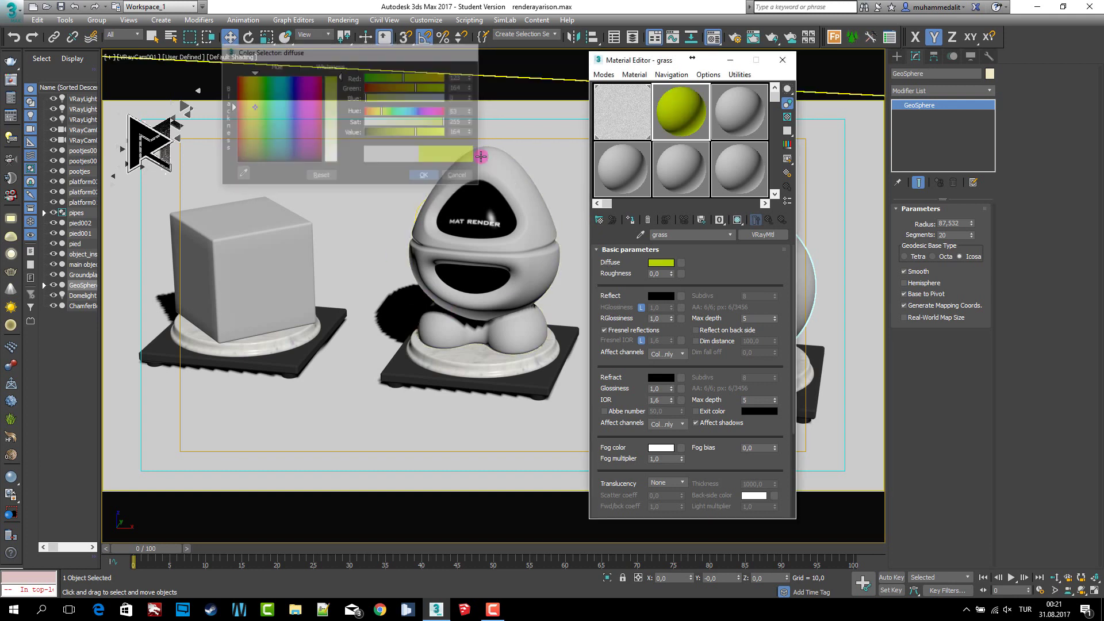
click(787, 116)
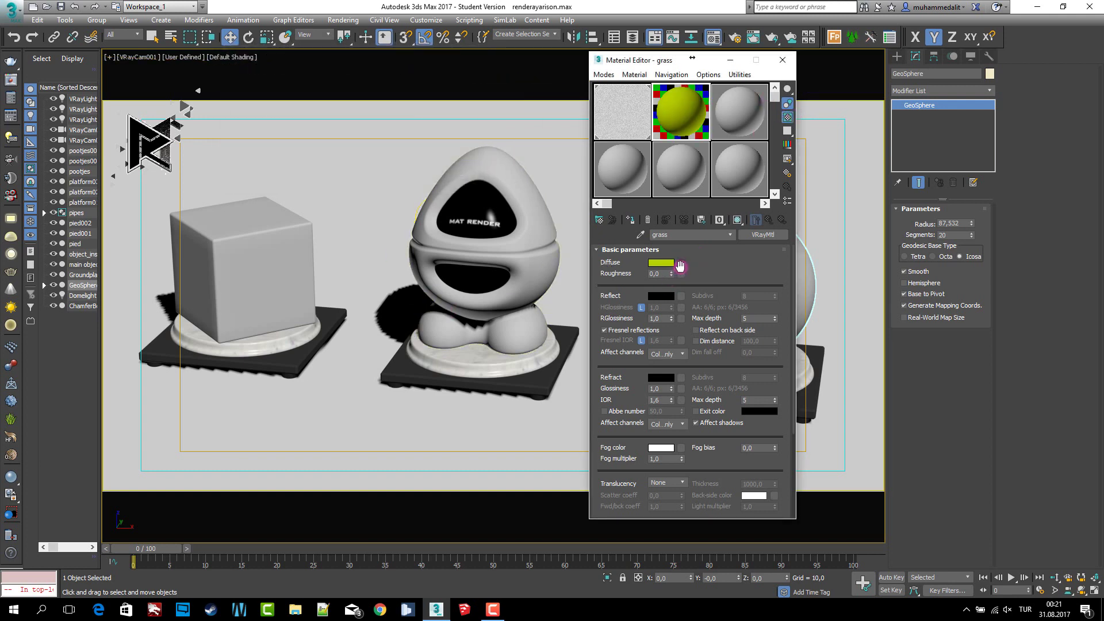
click(681, 264)
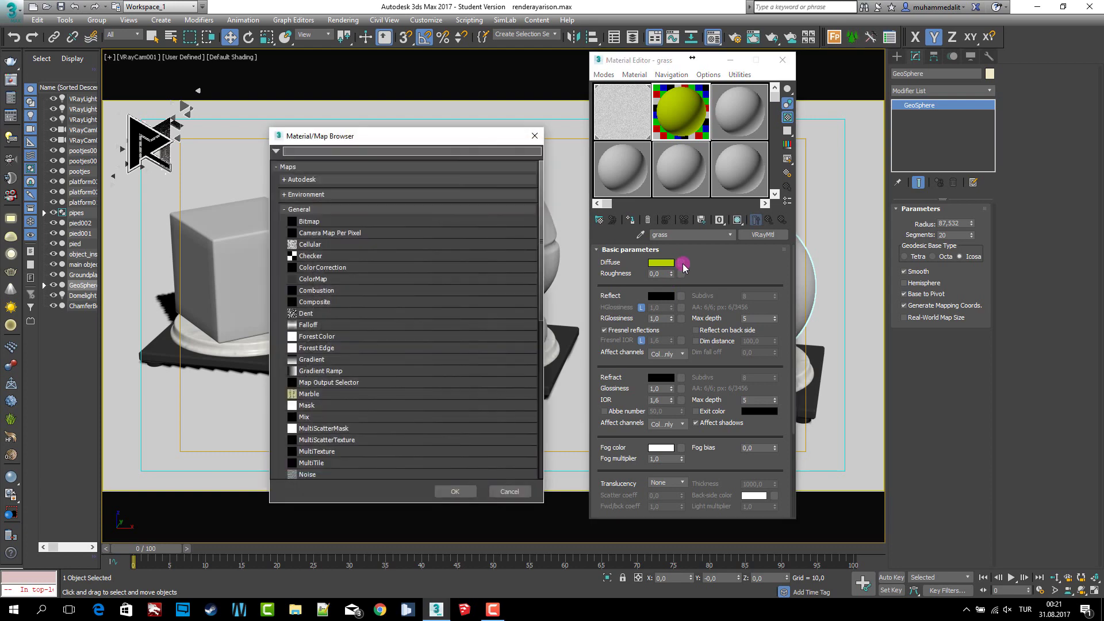
Step: Make the diffuse map a Mix with a Noise map in its first colour slot
click(322, 417)
click(465, 492)
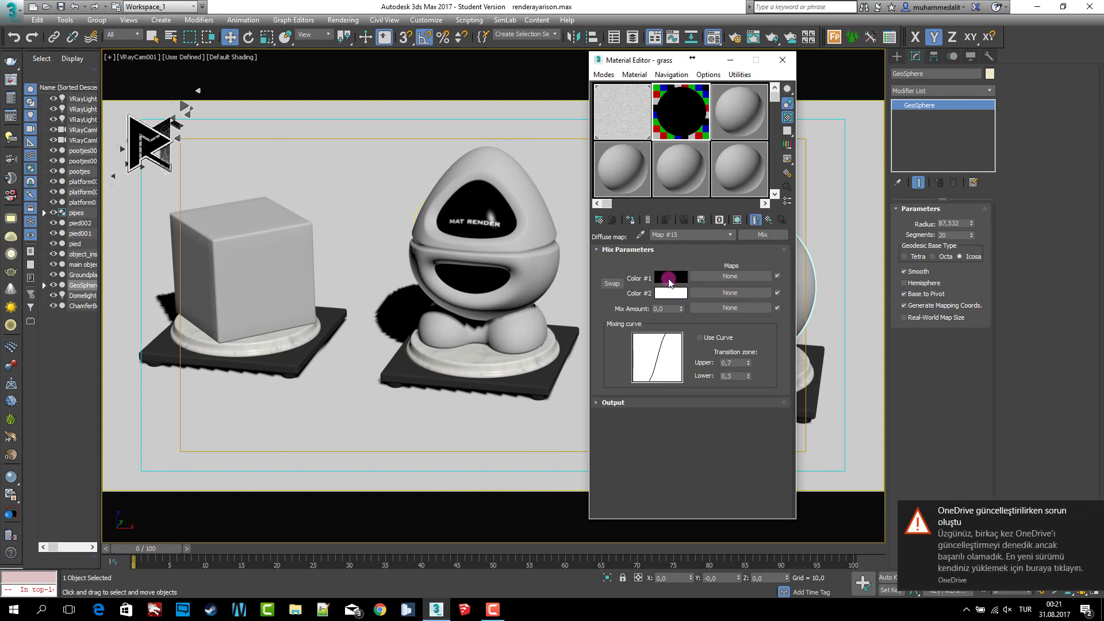
click(729, 277)
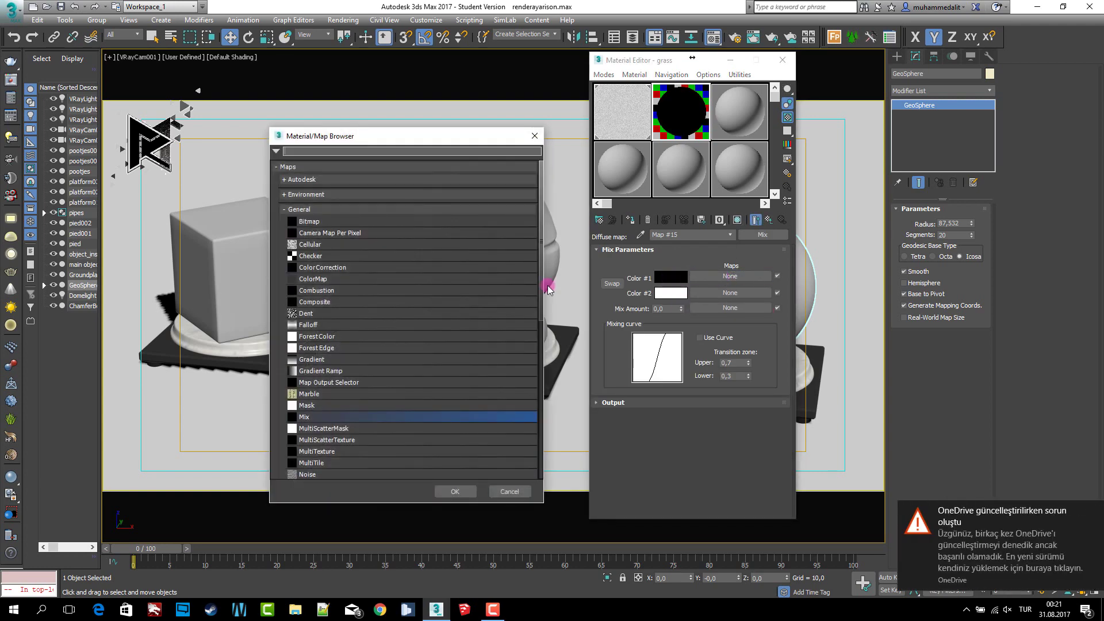
scroll(336, 431, down, 1)
click(345, 464)
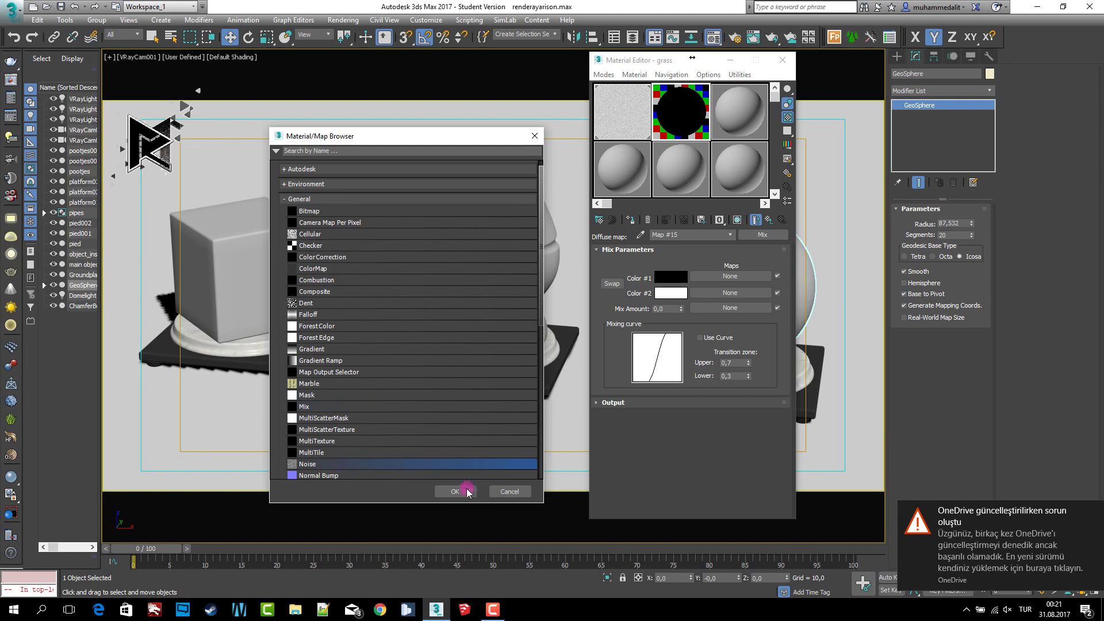
click(455, 491)
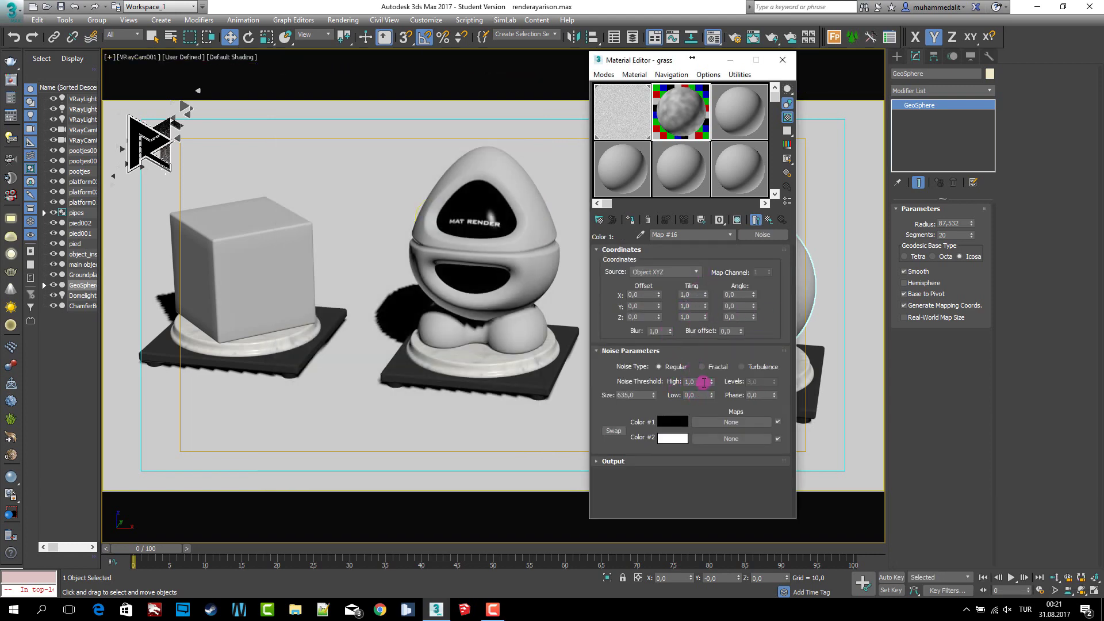
Step: Give that noise a High threshold of 0.7, Size 2 and Low threshold 0.35
double_click(704, 382)
key(Tab)
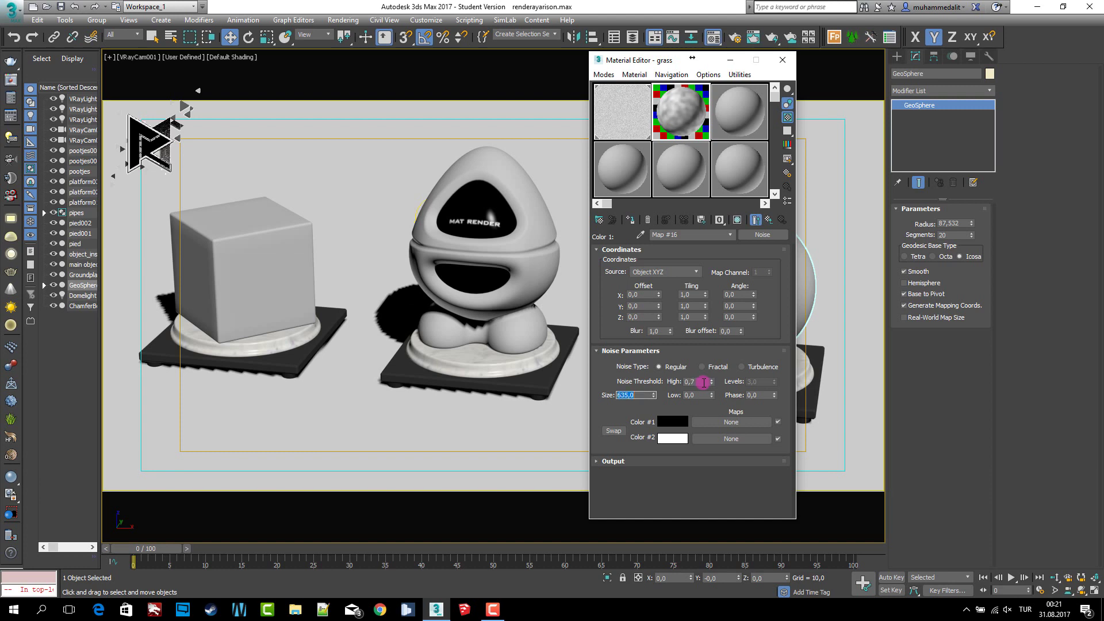
text(2)
key(Tab)
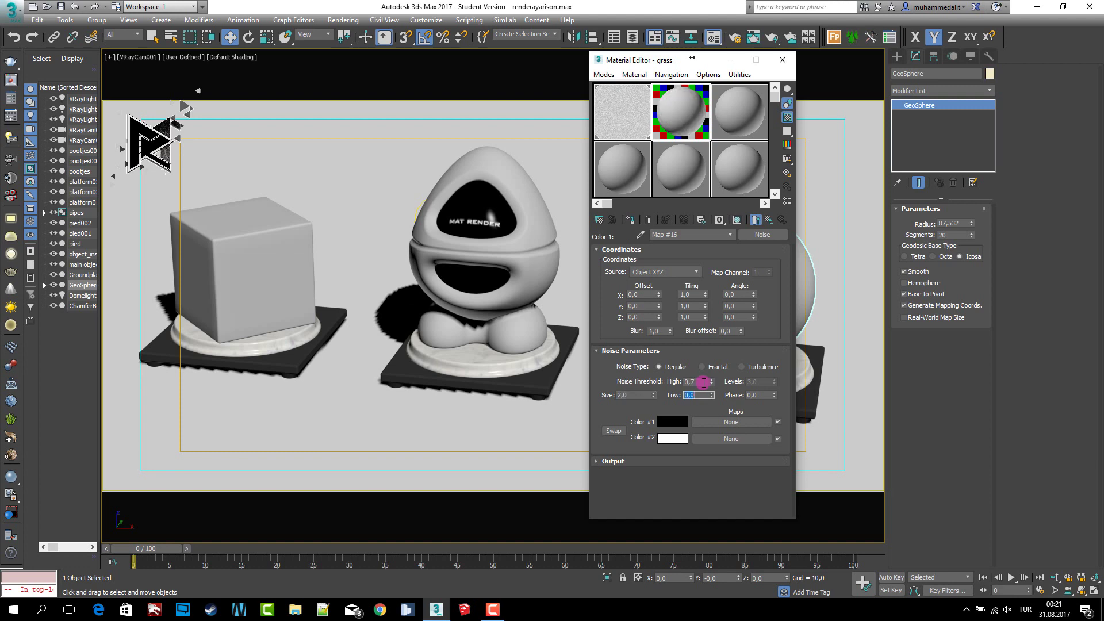
text(,35)
key(Return)
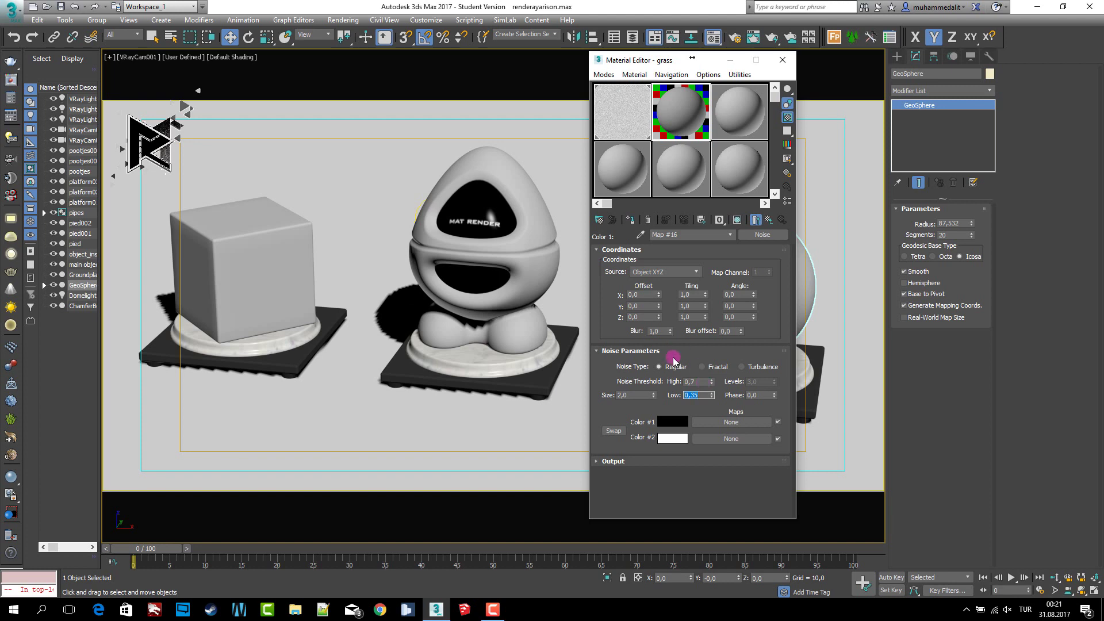
Step: Set the noise map's Color #1 to green RGB 46,102,12
click(674, 422)
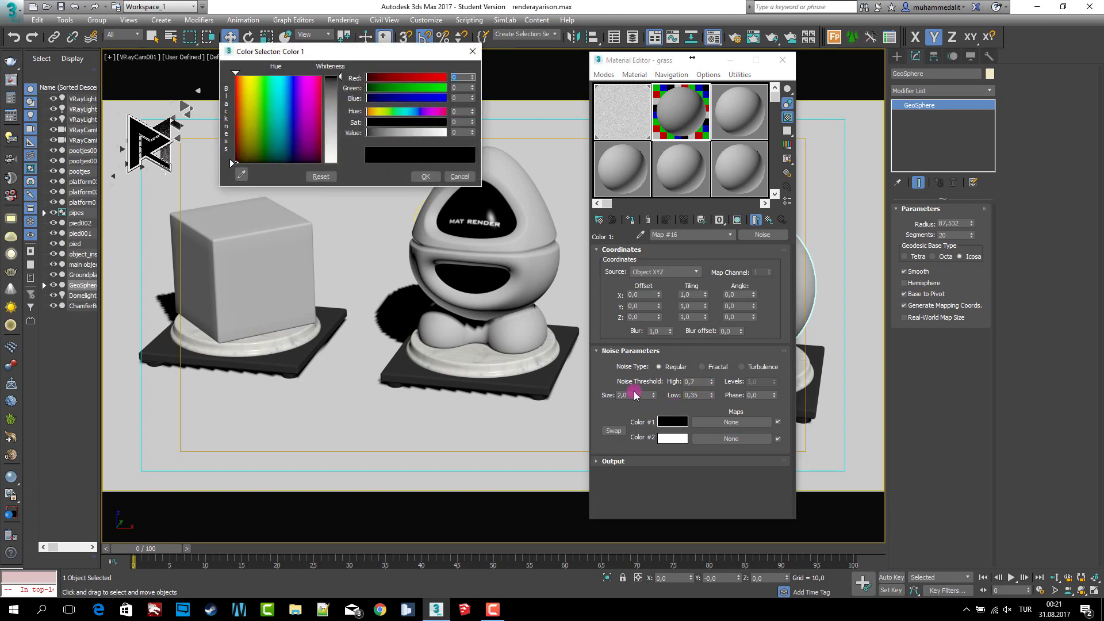
text(6)
key(Tab)
text(102)
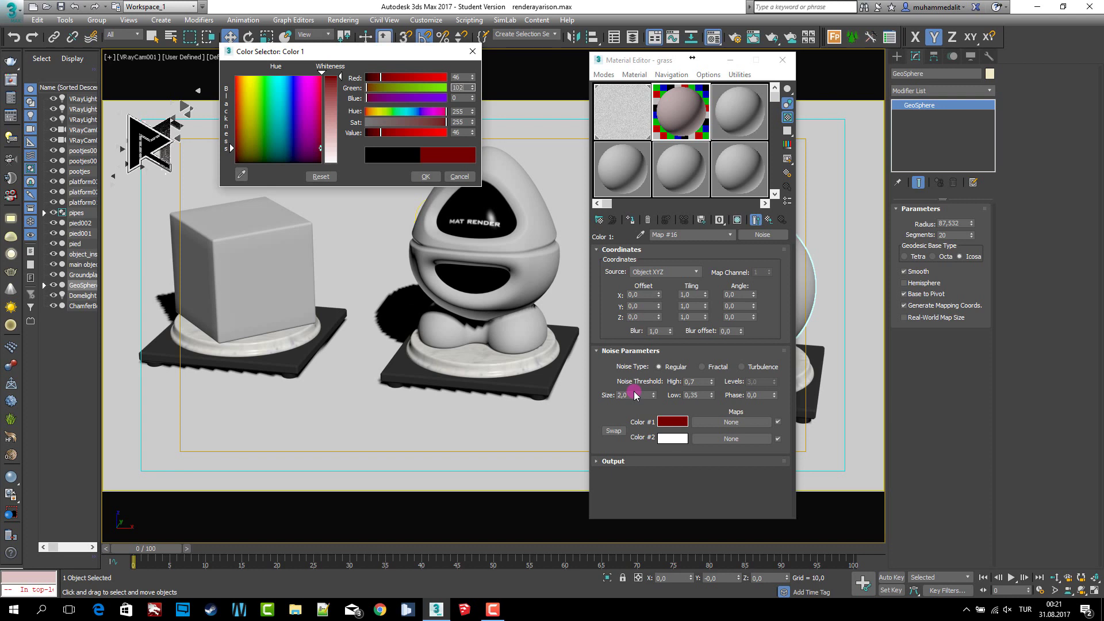
key(Tab)
text(12)
key(Return)
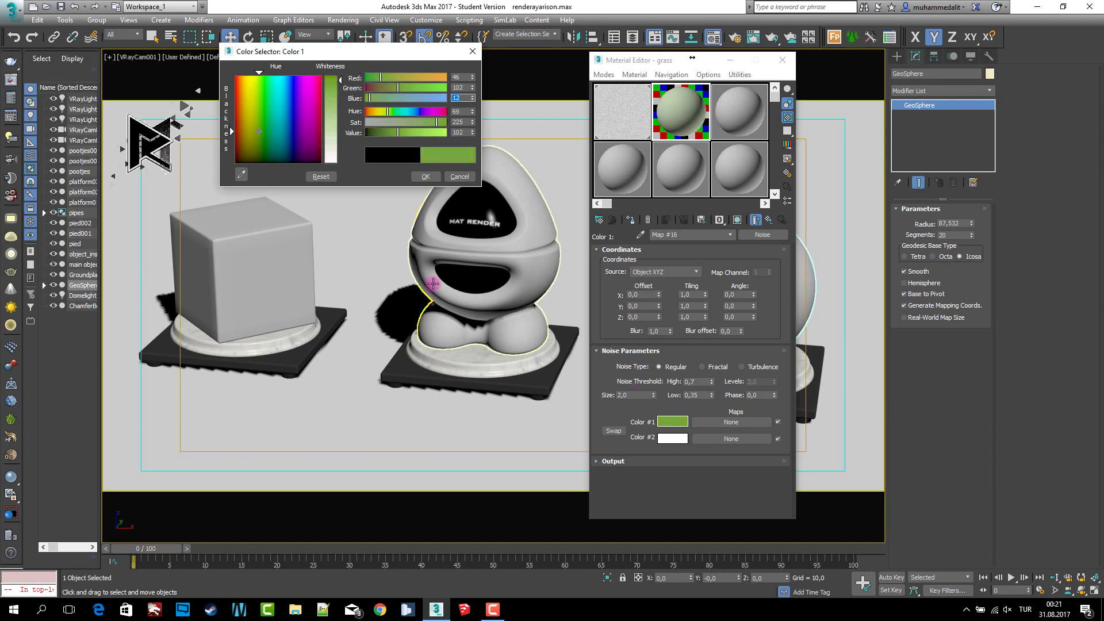
click(430, 177)
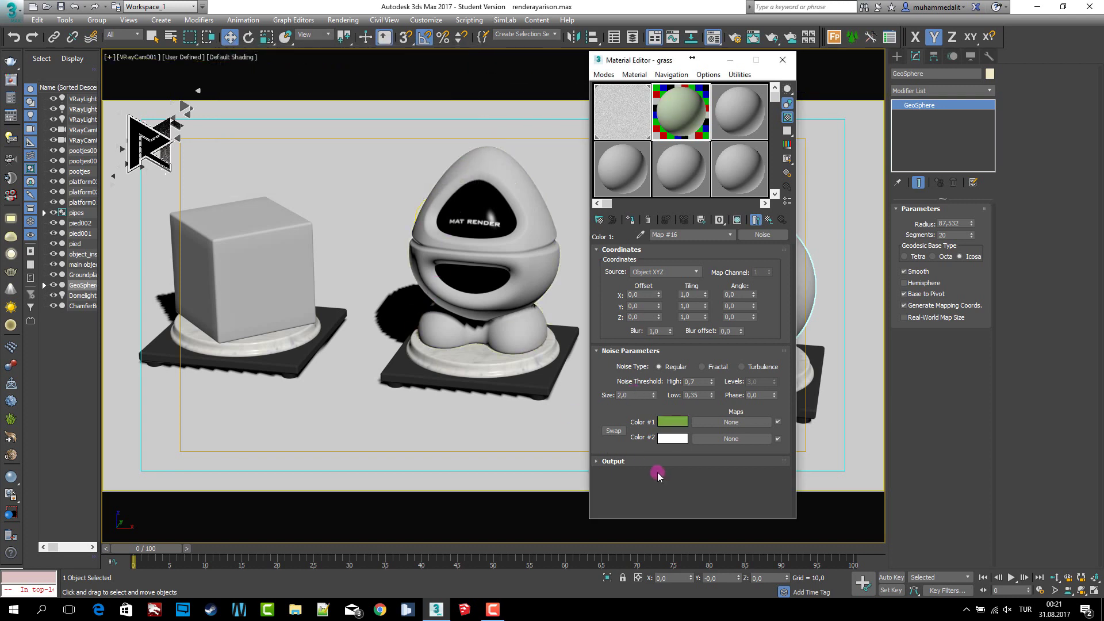
Step: Set Color #2 to RGB 87,143,7, swap the colours twice, and return to the Mix map
click(673, 438)
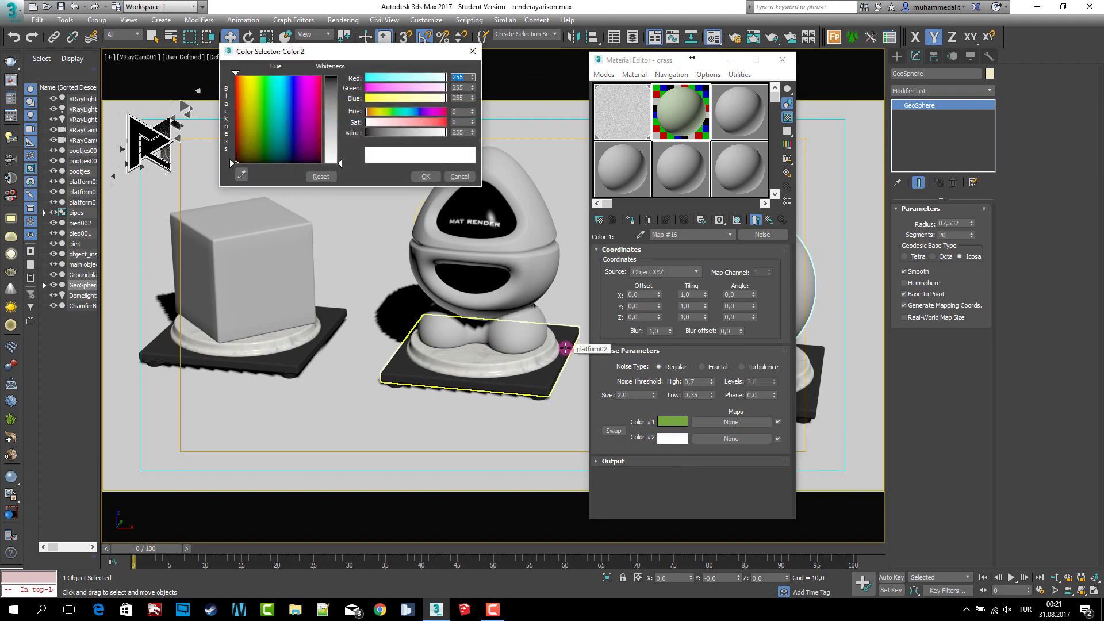
key(Tab)
text(143)
key(Tab)
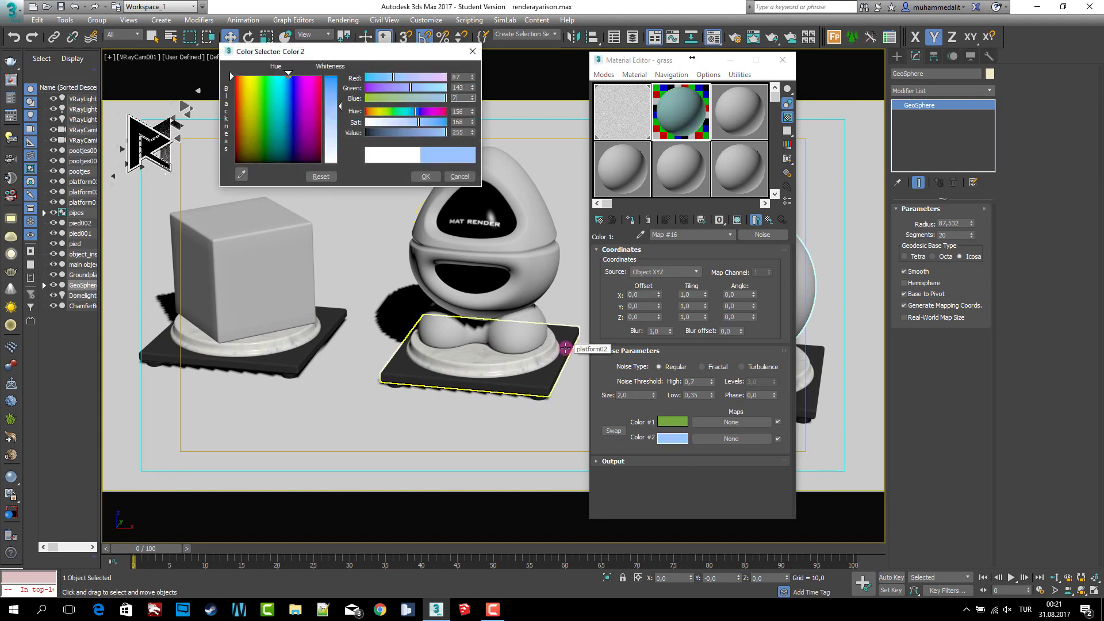
text(7)
click(426, 176)
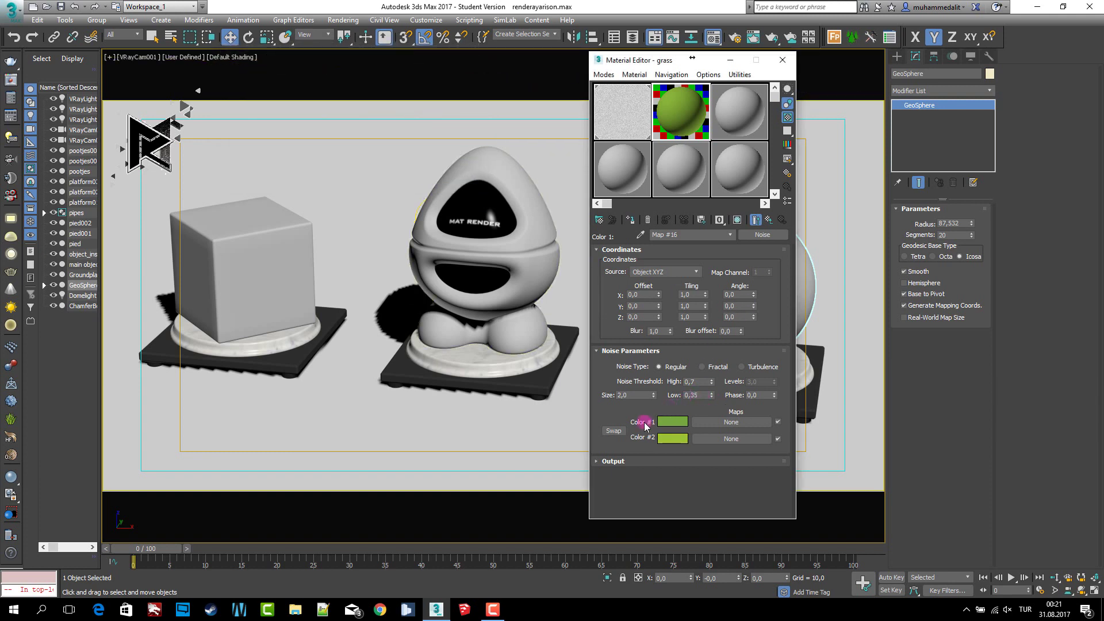
click(620, 432)
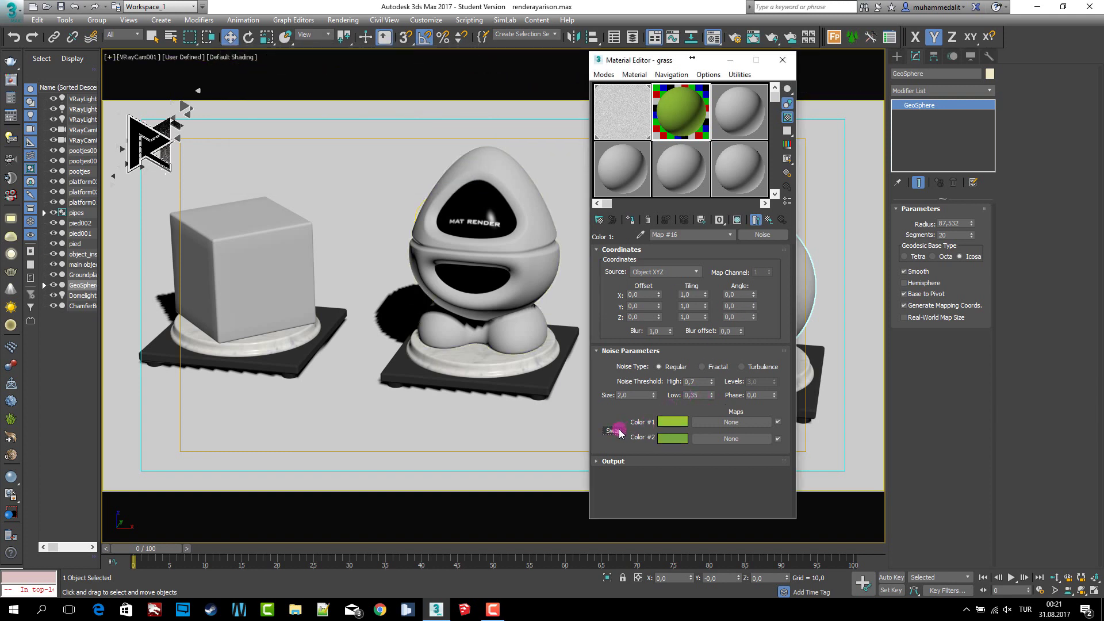
click(620, 431)
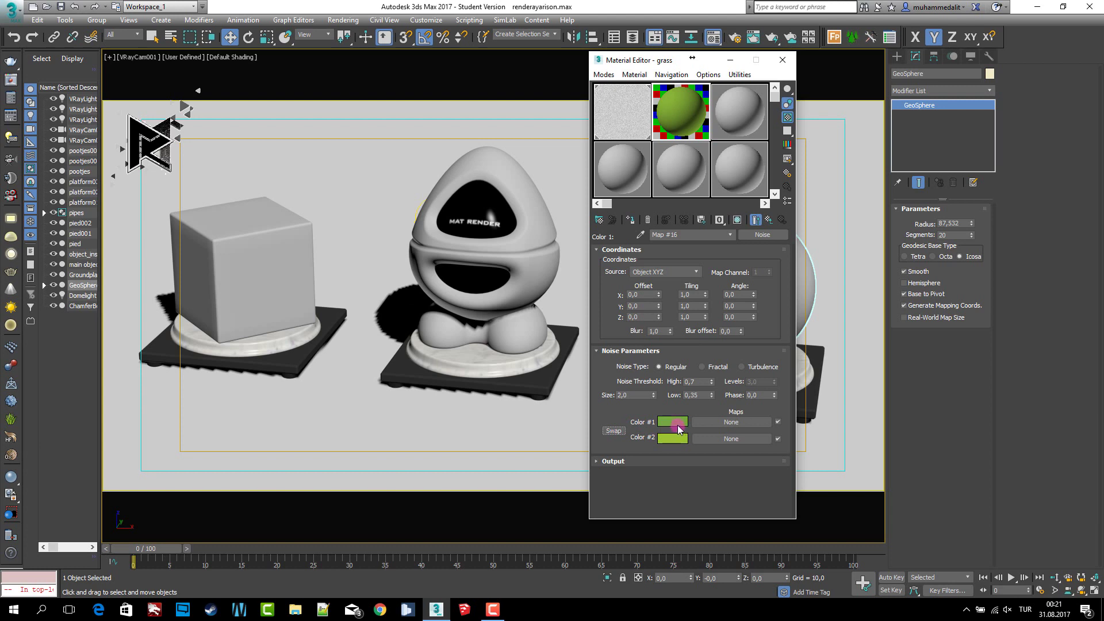
click(769, 219)
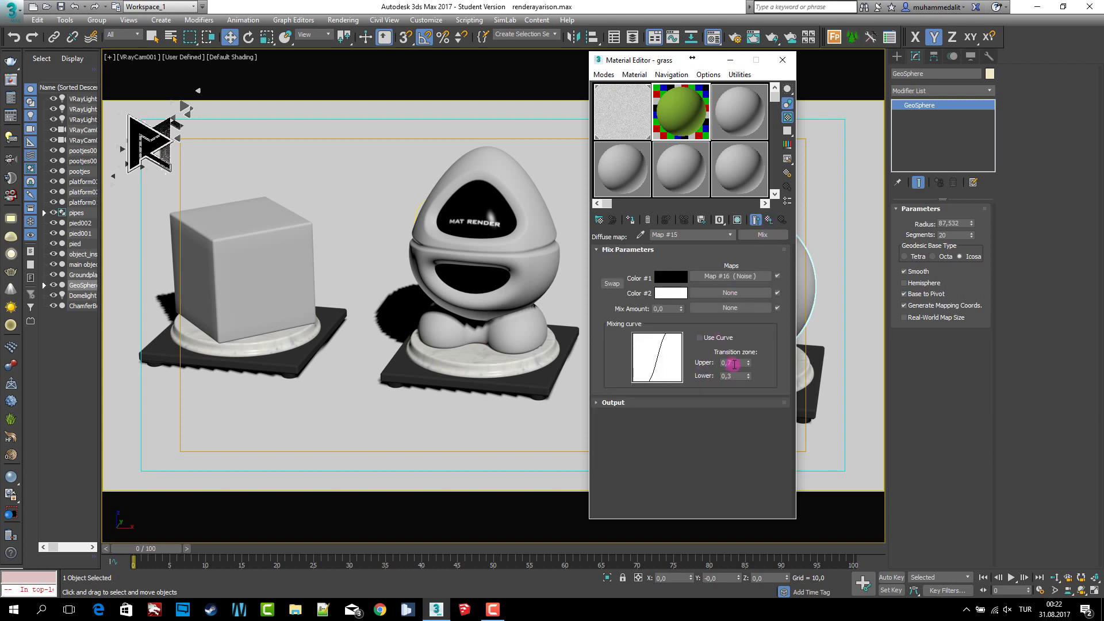
Step: Add a Noise map of size 2 to the Mix map's Color #2
click(725, 292)
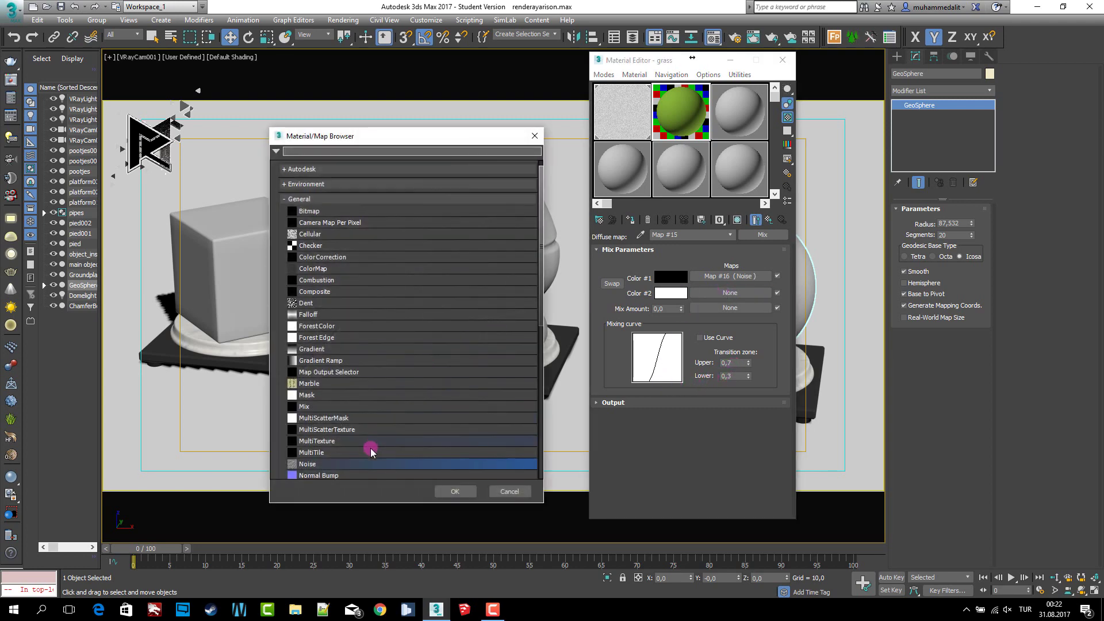
double_click(354, 463)
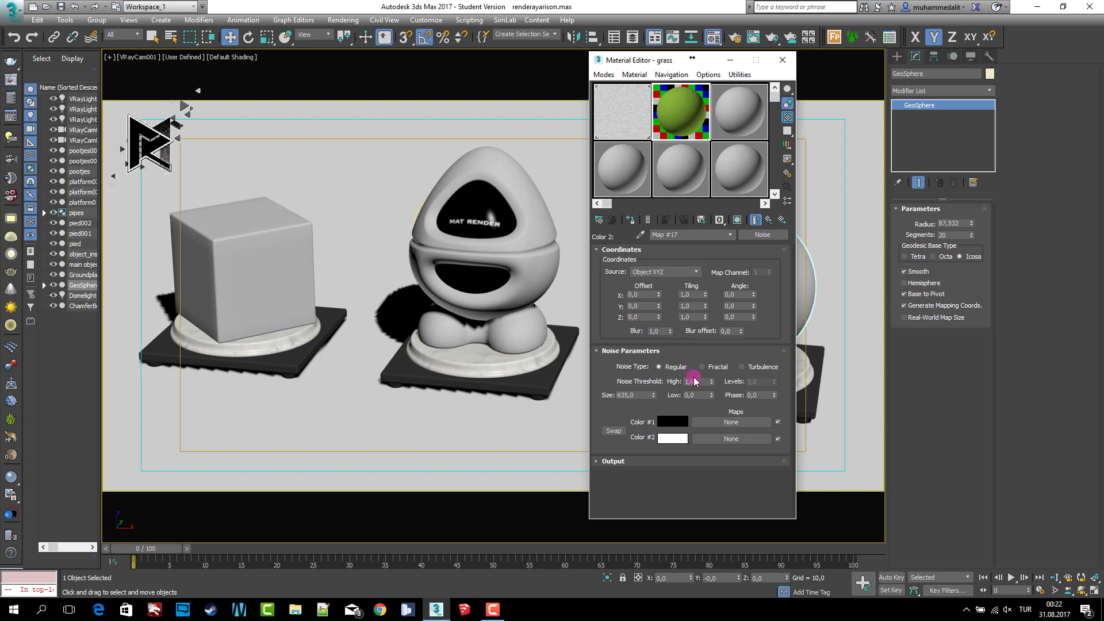
click(697, 381)
key(Tab)
text(2)
key(Tab)
Step: Set the new noise's Color #1 to dark green RGB 12,31,1
click(672, 421)
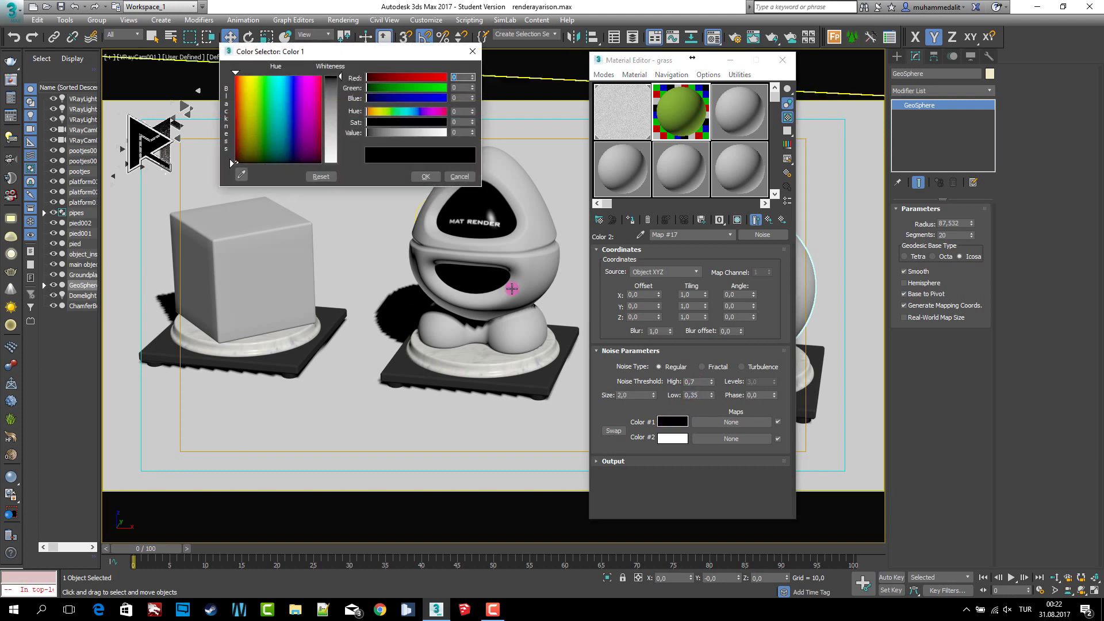
key(Tab)
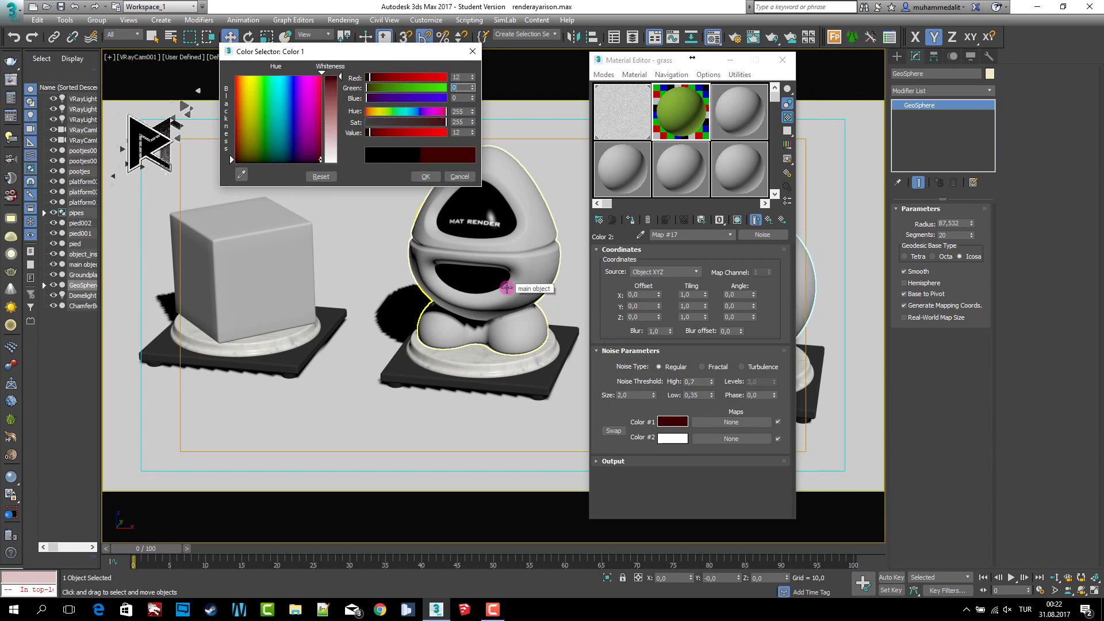
key(Tab)
text(1)
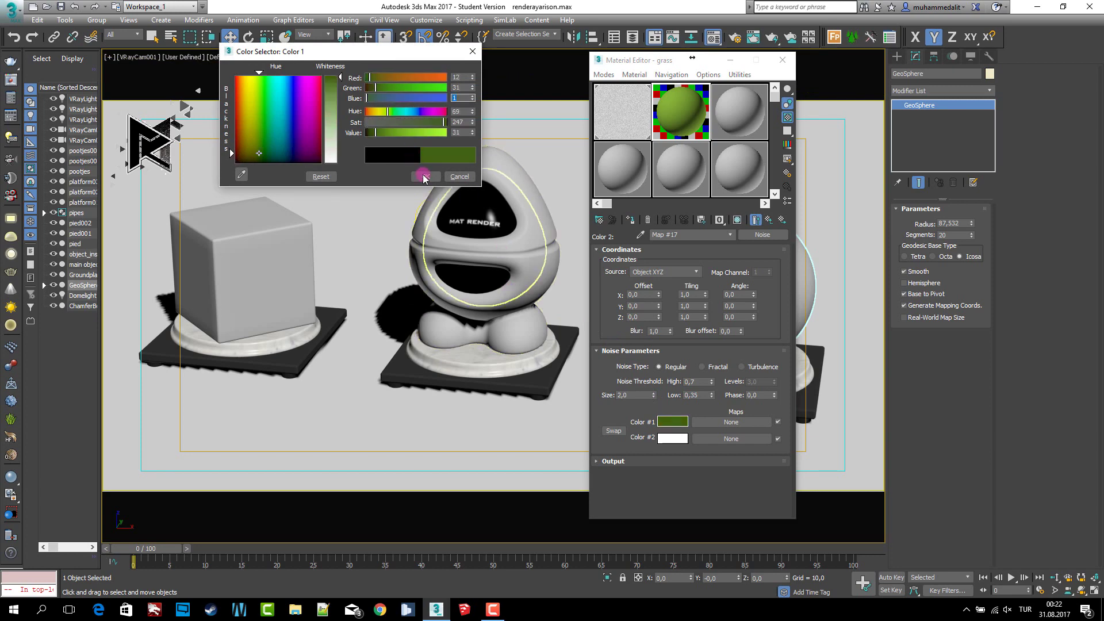
click(425, 177)
Step: Set its Color #2 to olive green RGB 51,80,9 and begin adding a Mix Amount map
click(672, 438)
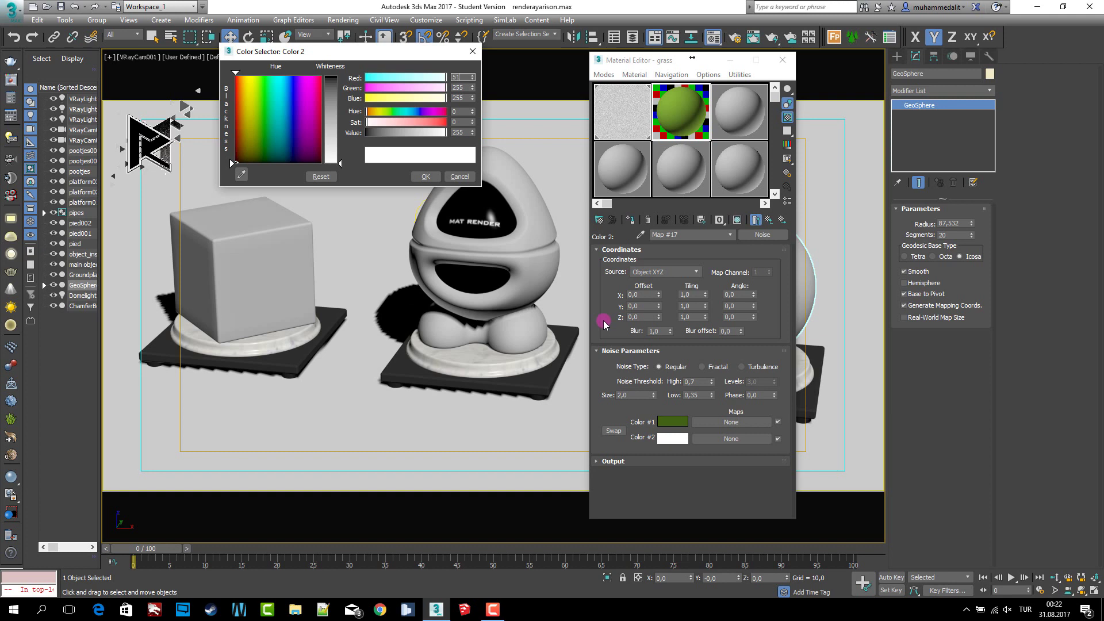
key(Tab)
text(80)
key(Tab)
text(9)
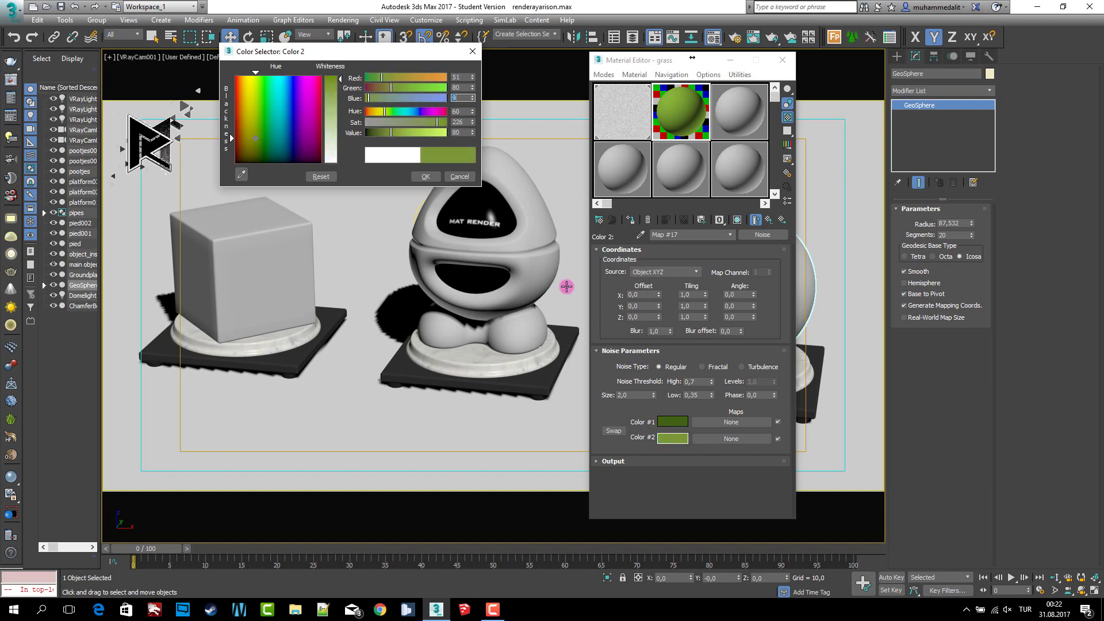
click(425, 177)
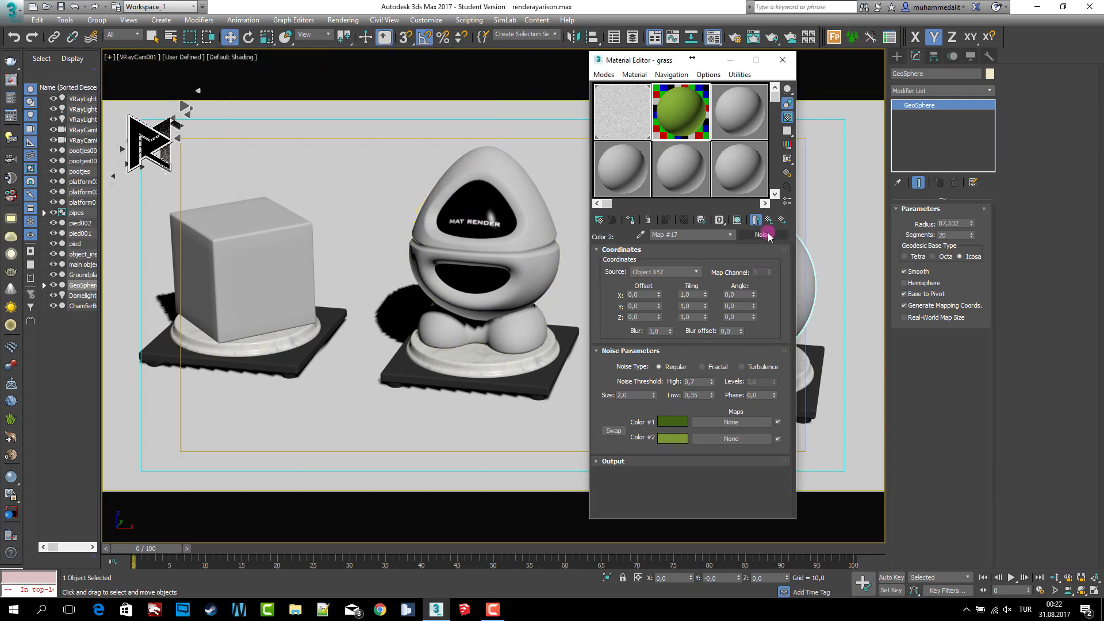
click(768, 219)
click(728, 306)
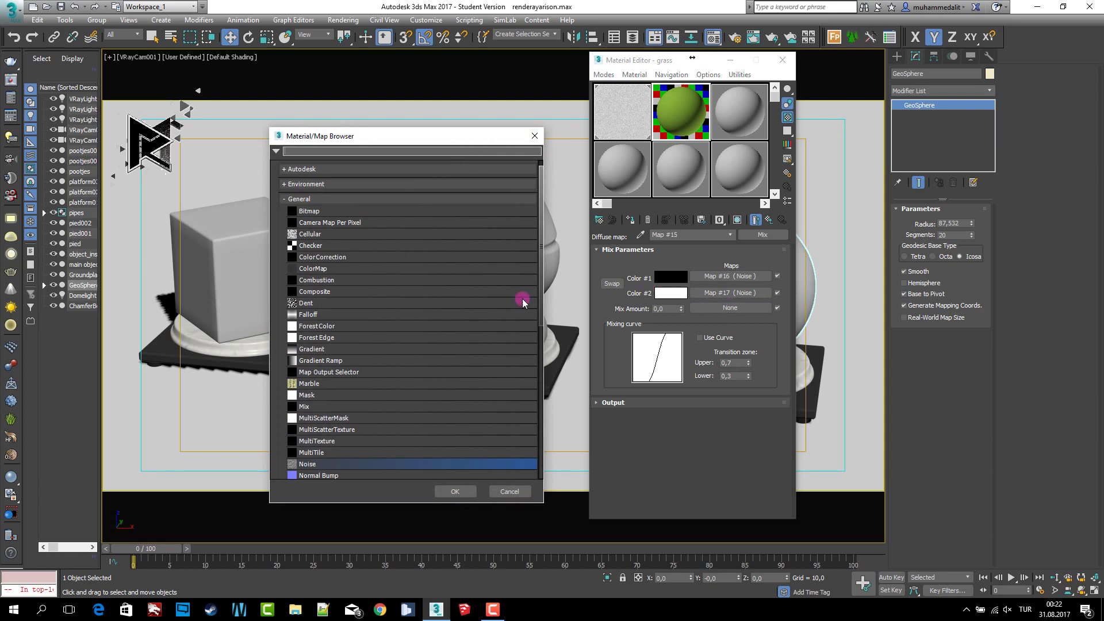
Step: Drive the Mix Amount with a Noise map of Size 20, High 0,6 and Low 0,4
double_click(326, 463)
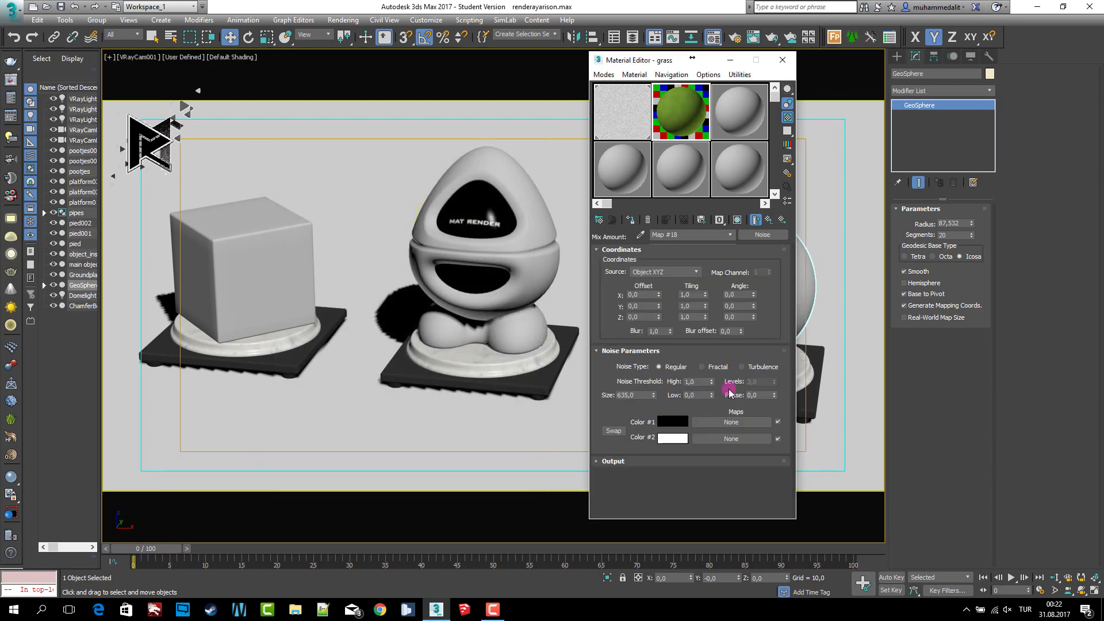
double_click(699, 382)
key(Tab)
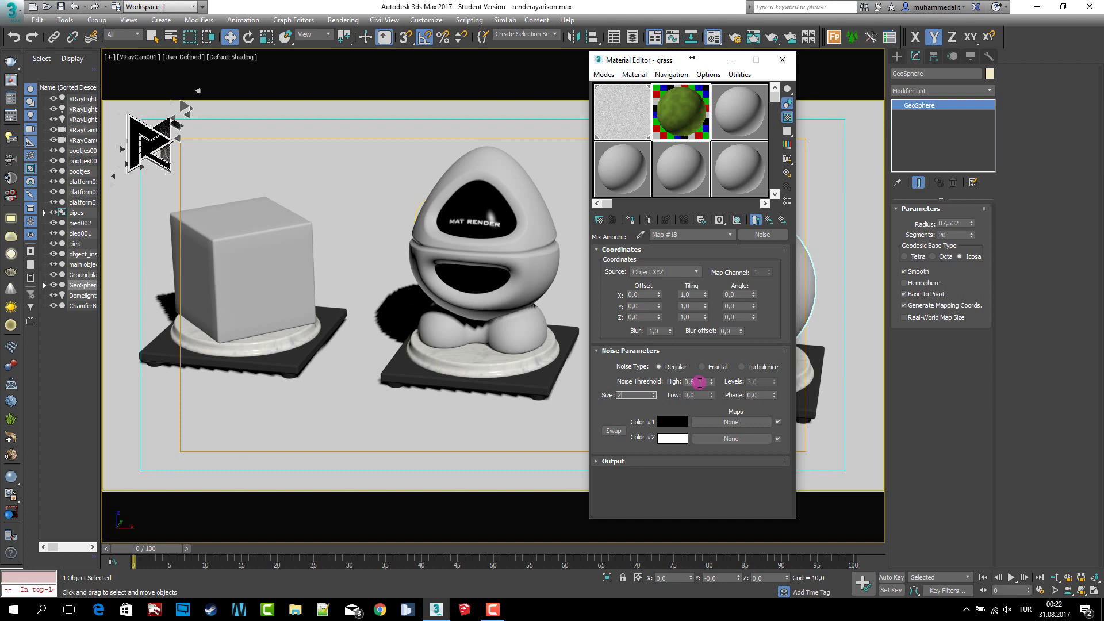
text(0)
key(Tab)
key(Return)
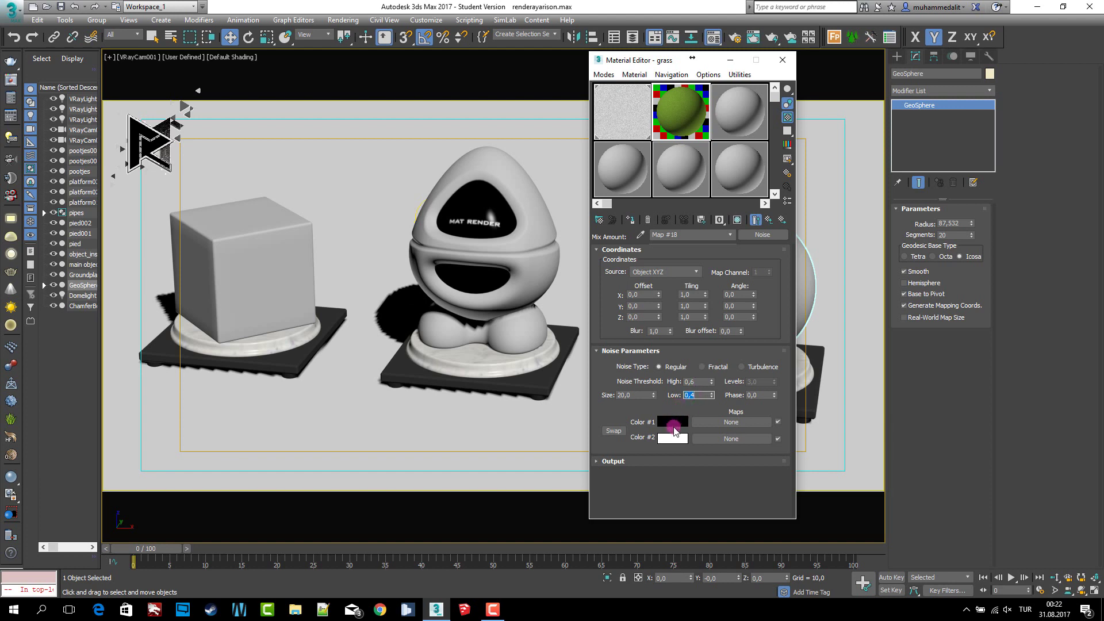
Step: Enable Use Curve on the Mix map and enlarge its magnified sample preview
click(768, 220)
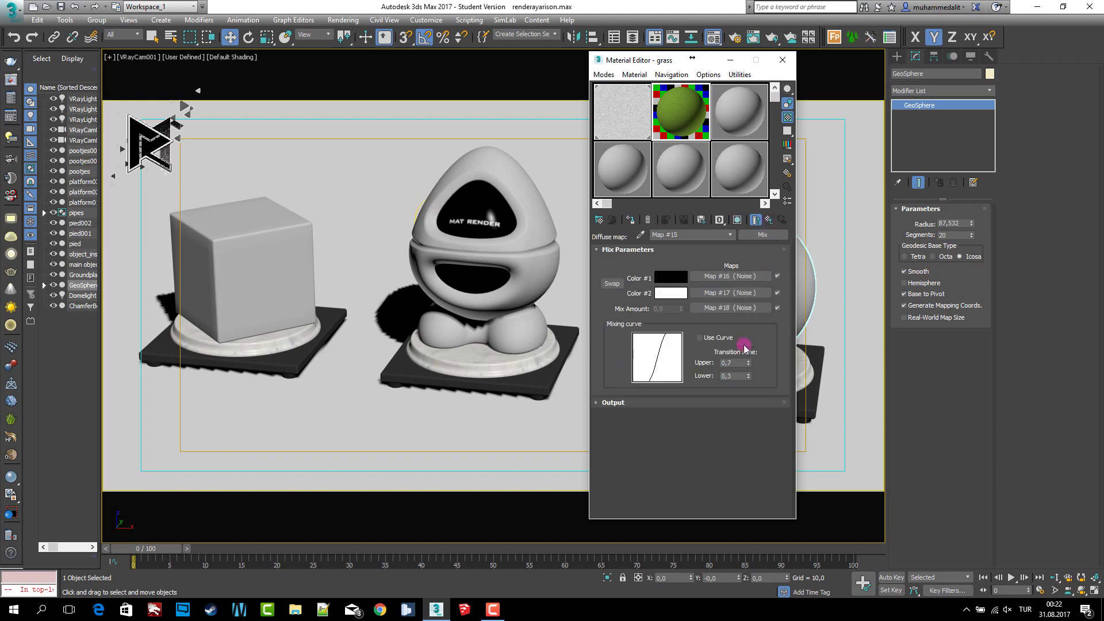
click(700, 338)
double_click(694, 120)
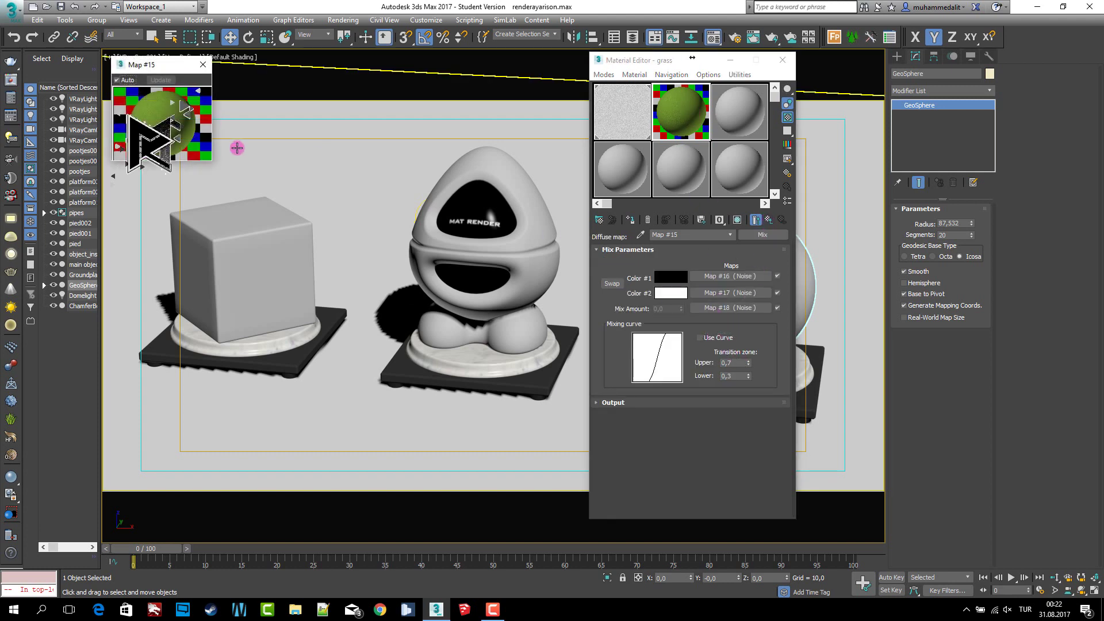
drag(208, 158, 603, 371)
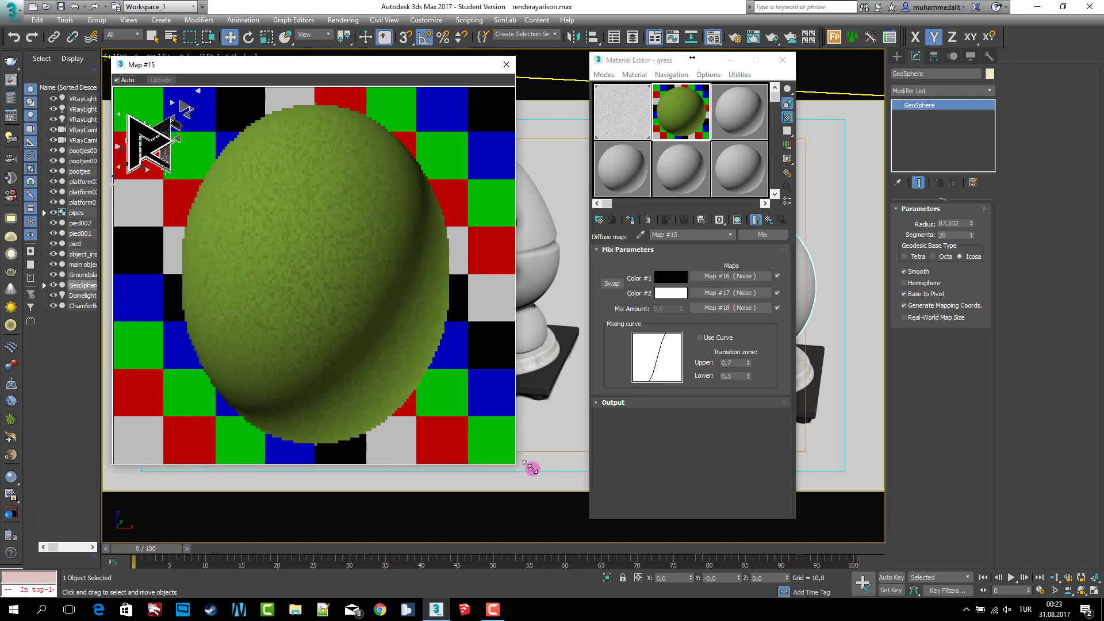
click(712, 337)
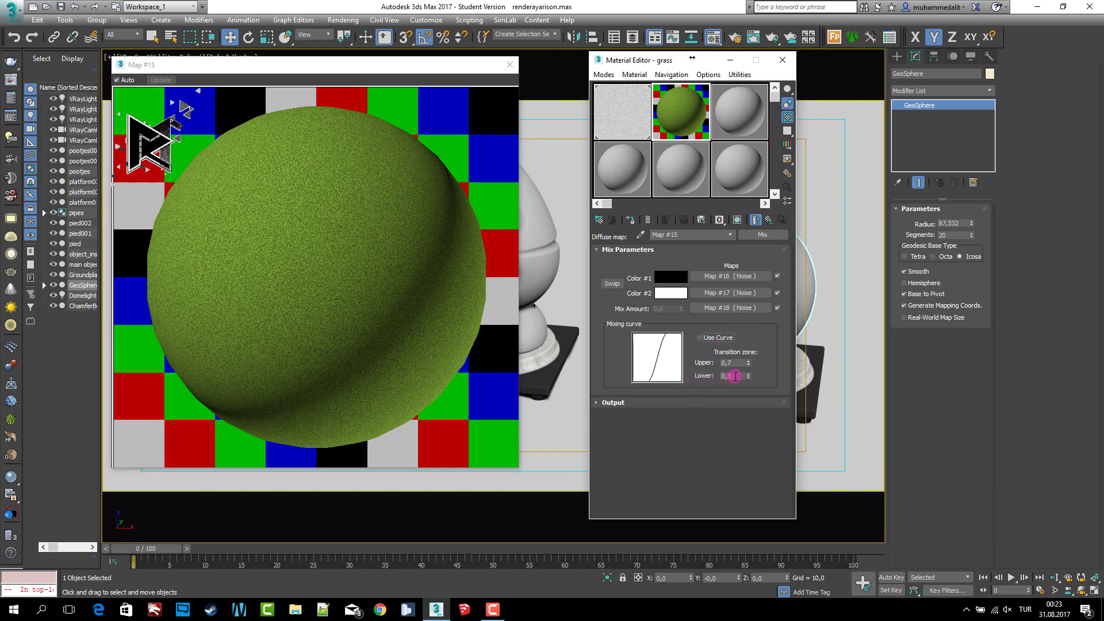
key(Tab)
Step: Return from the Mix map to the grass VRayMtl's basic parameters
click(684, 403)
click(643, 253)
click(768, 219)
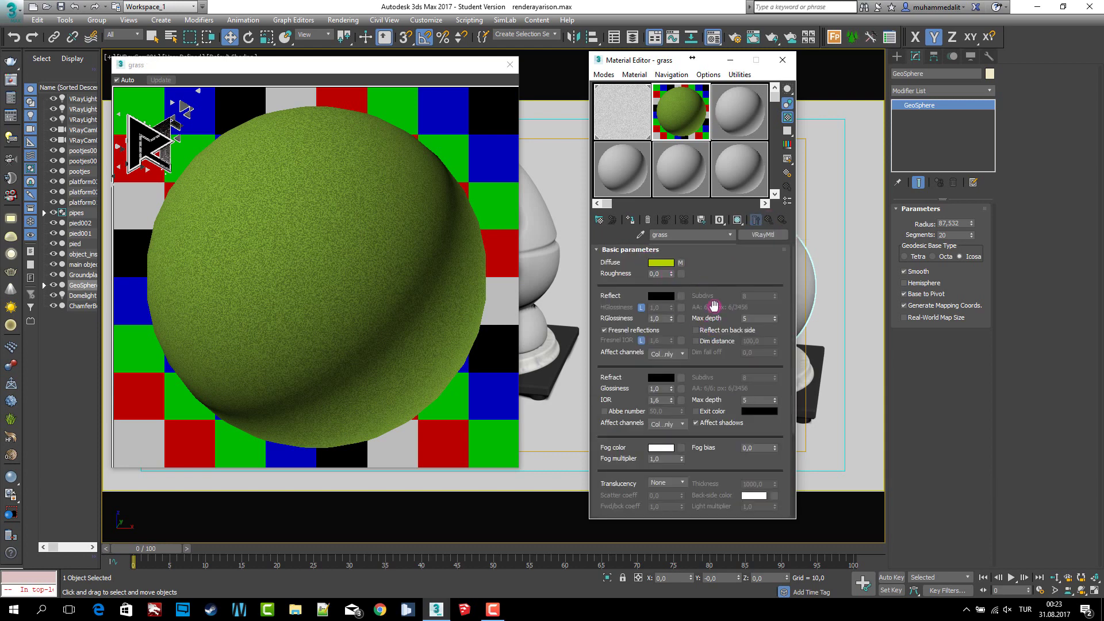
scroll(712, 303, down, 3)
scroll(712, 305, up, 3)
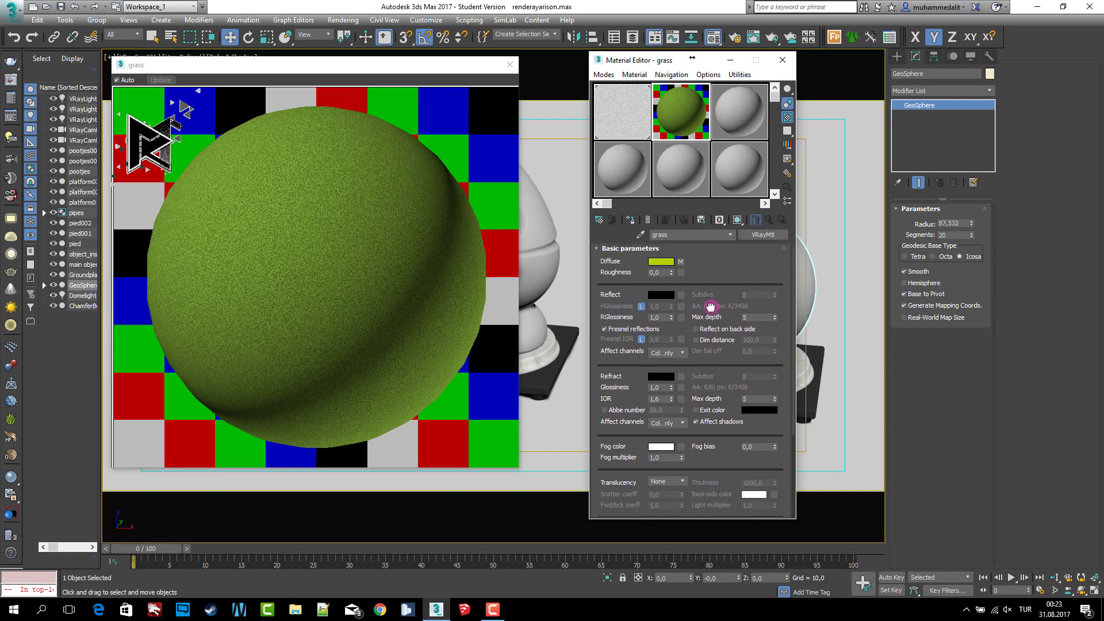
Step: Turn off Fresnel reflections and shadow affecting on the grass material
click(661, 296)
click(447, 179)
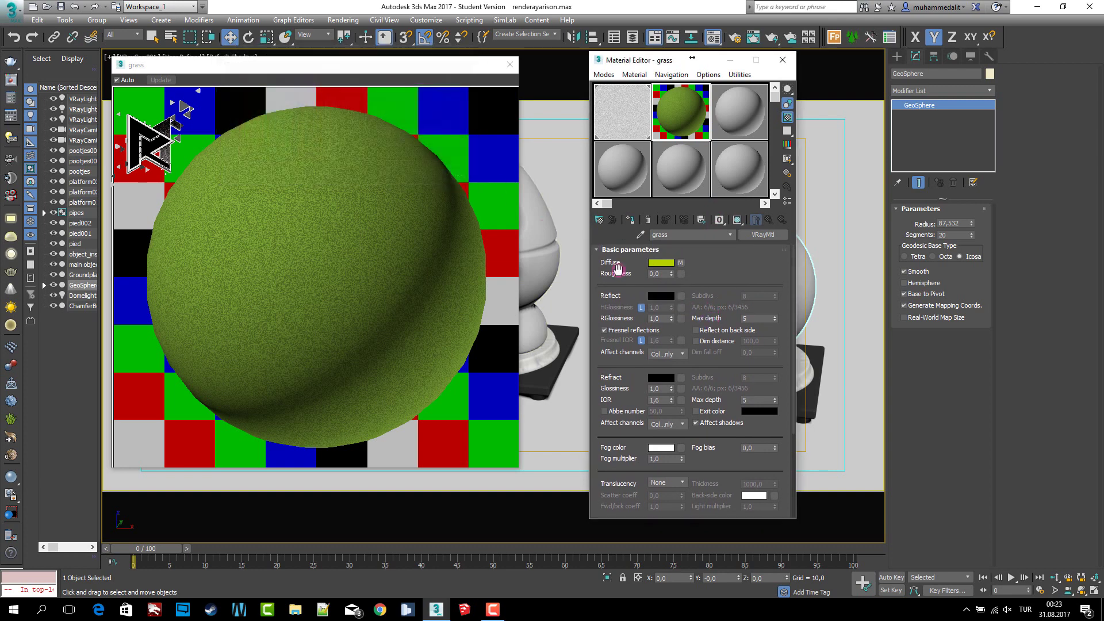
double_click(660, 319)
click(632, 332)
scroll(719, 357, down, 3)
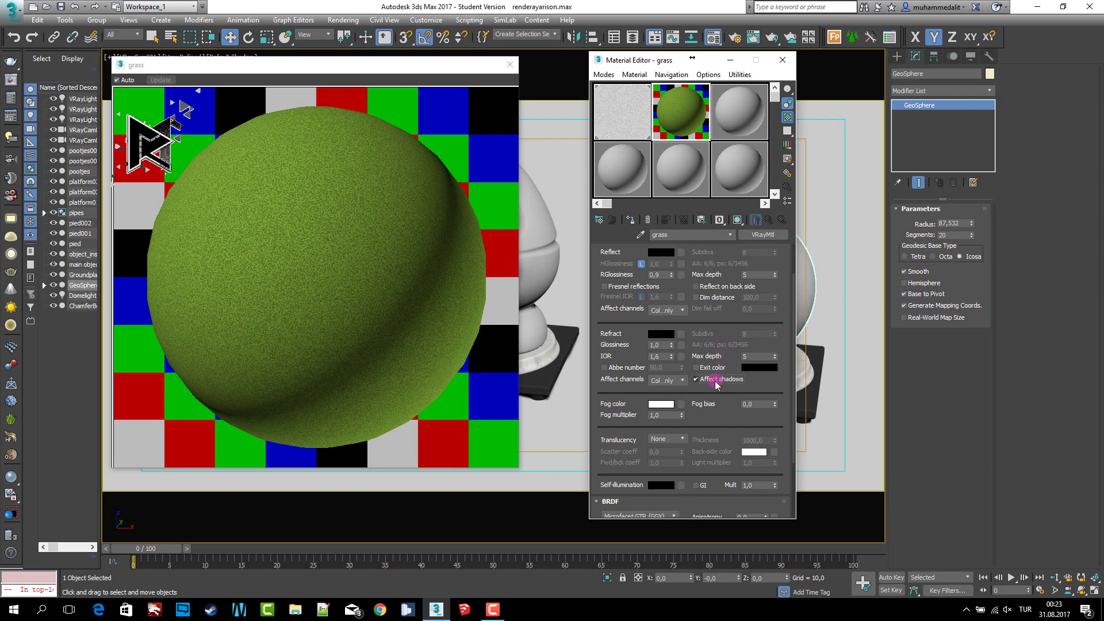
click(715, 382)
scroll(718, 391, down, 2)
Step: Set the refraction fog colour to pale yellow RGB 205,208,131
click(665, 366)
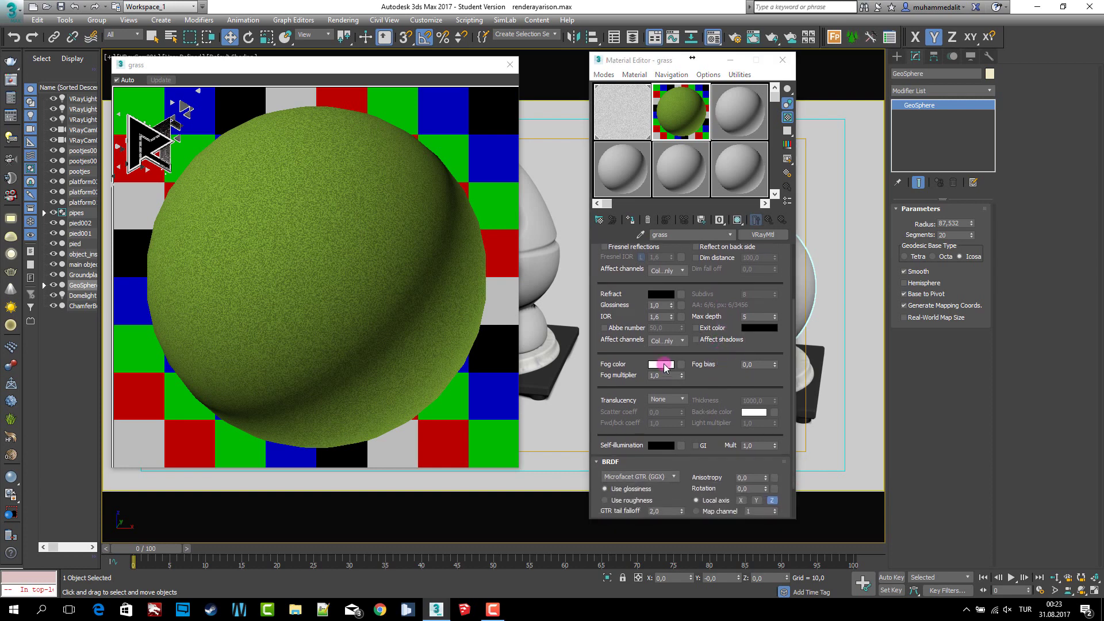
drag(378, 55, 532, 127)
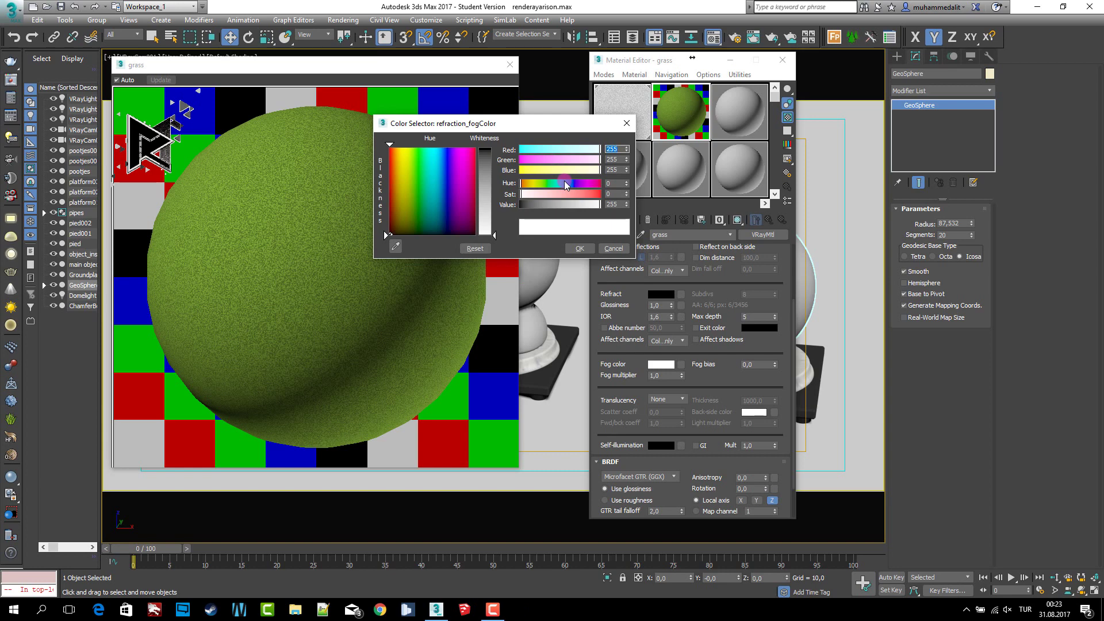
text(205)
key(Tab)
text(208)
key(Tab)
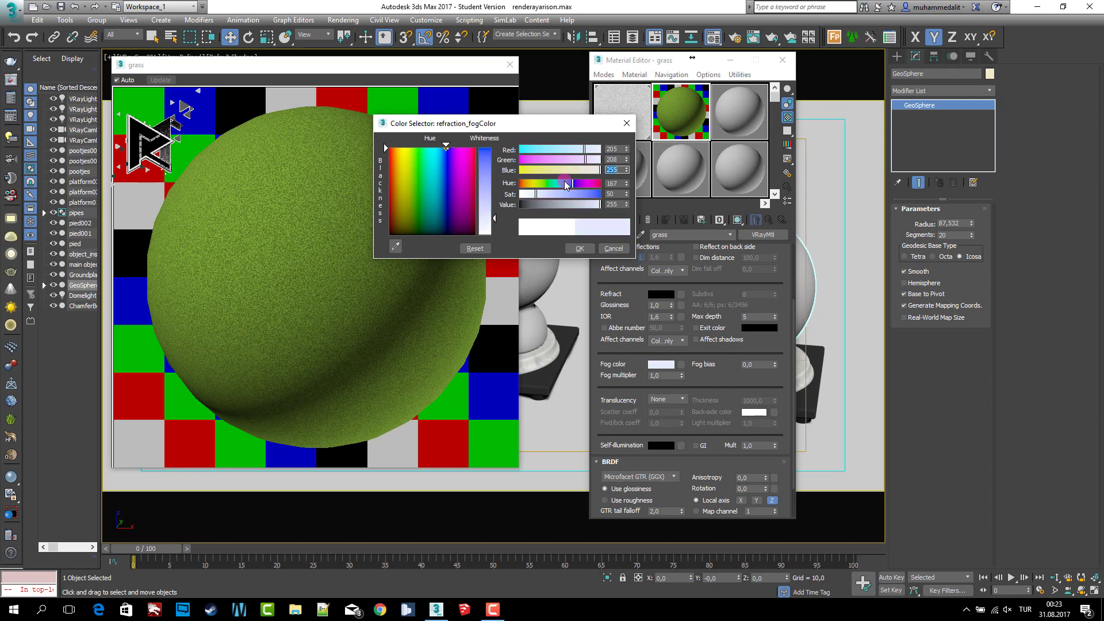
text(131)
key(Tab)
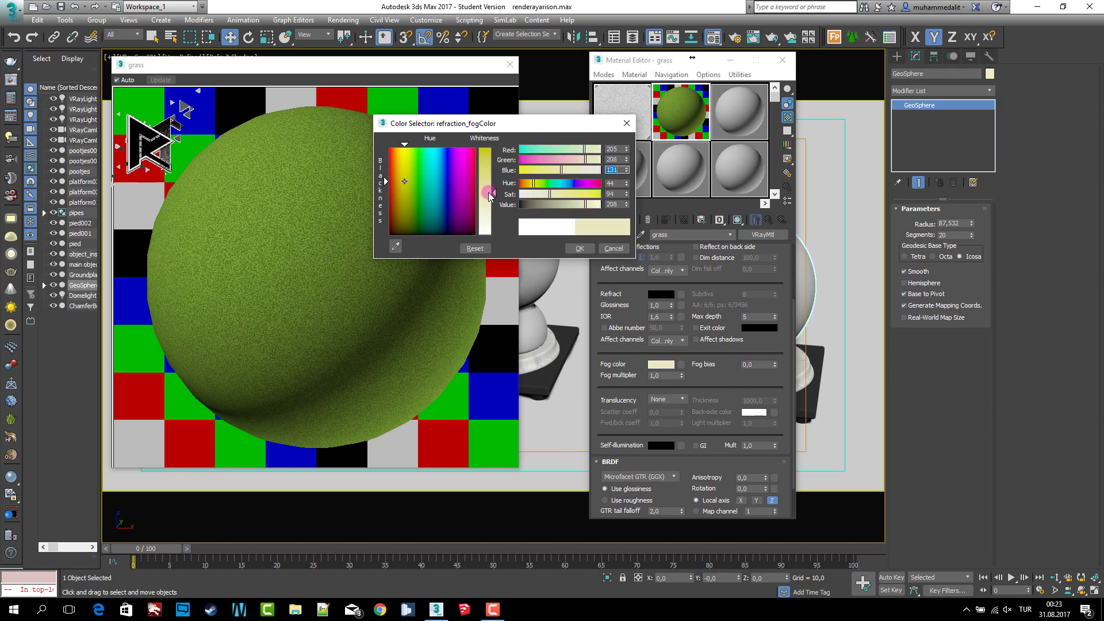
click(589, 252)
Step: Enable GI self-illumination, choose the Blinn BRDF, and disable Glossy Fresnel
drag(710, 391, 701, 340)
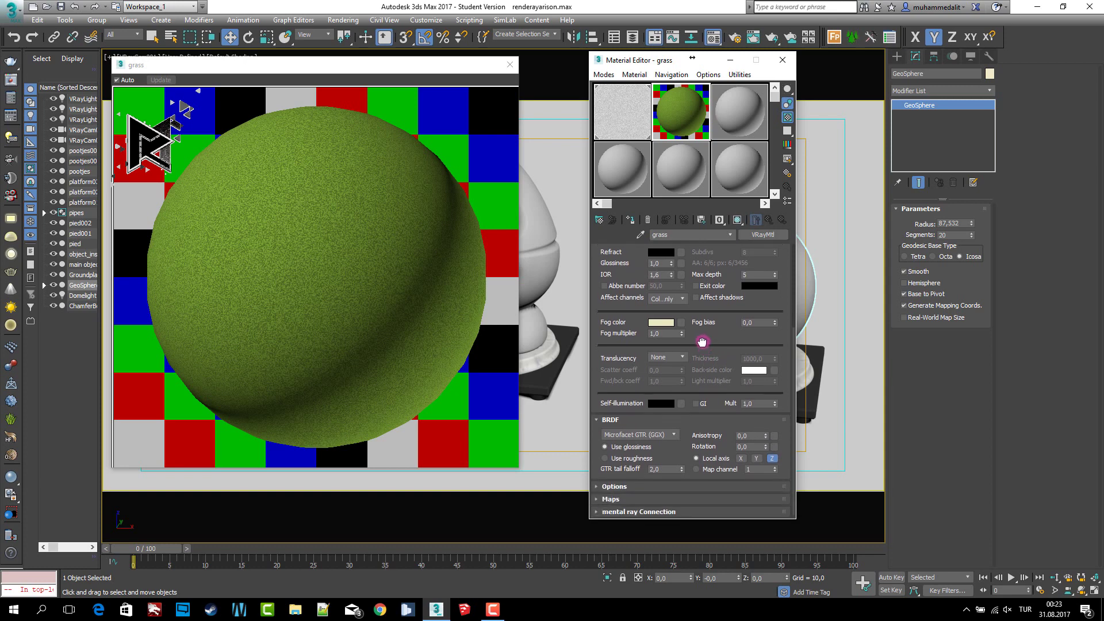
click(696, 404)
click(662, 435)
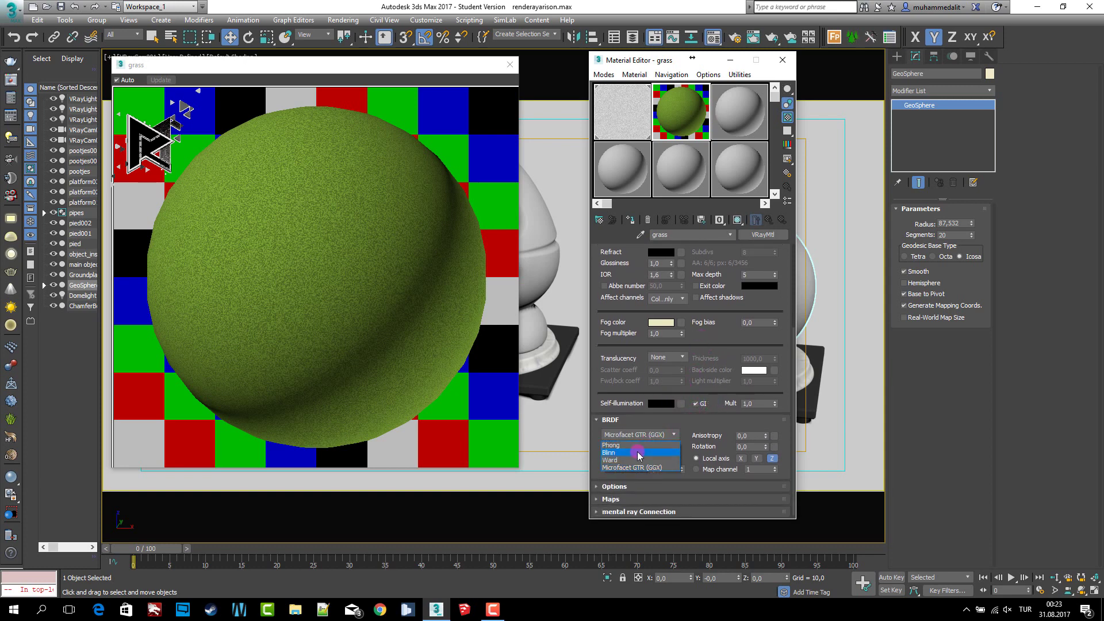
click(637, 453)
click(655, 419)
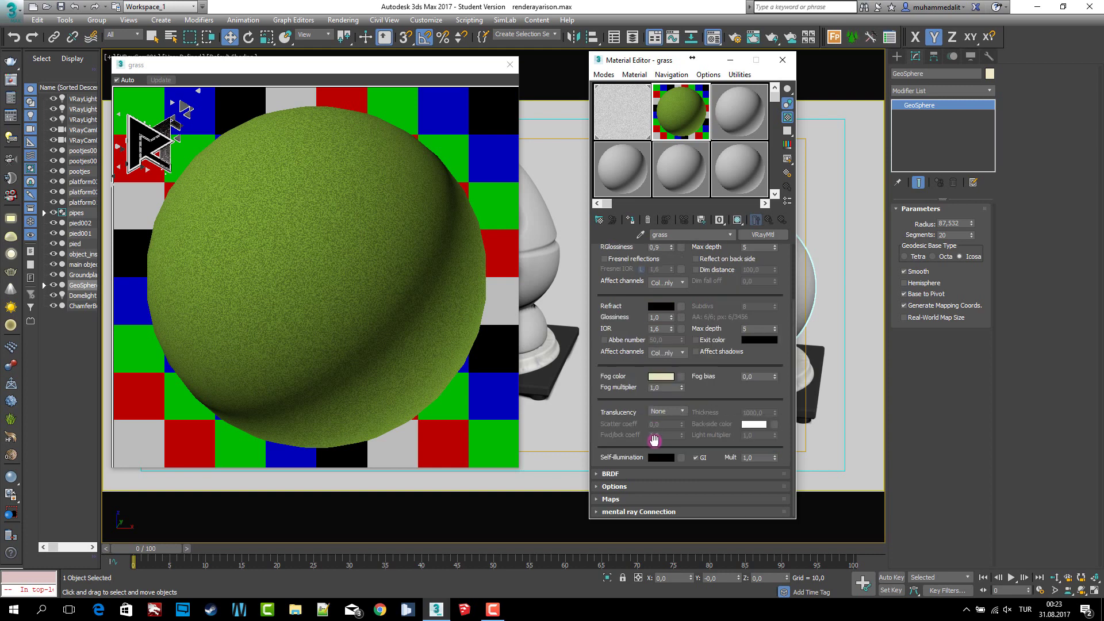
click(636, 488)
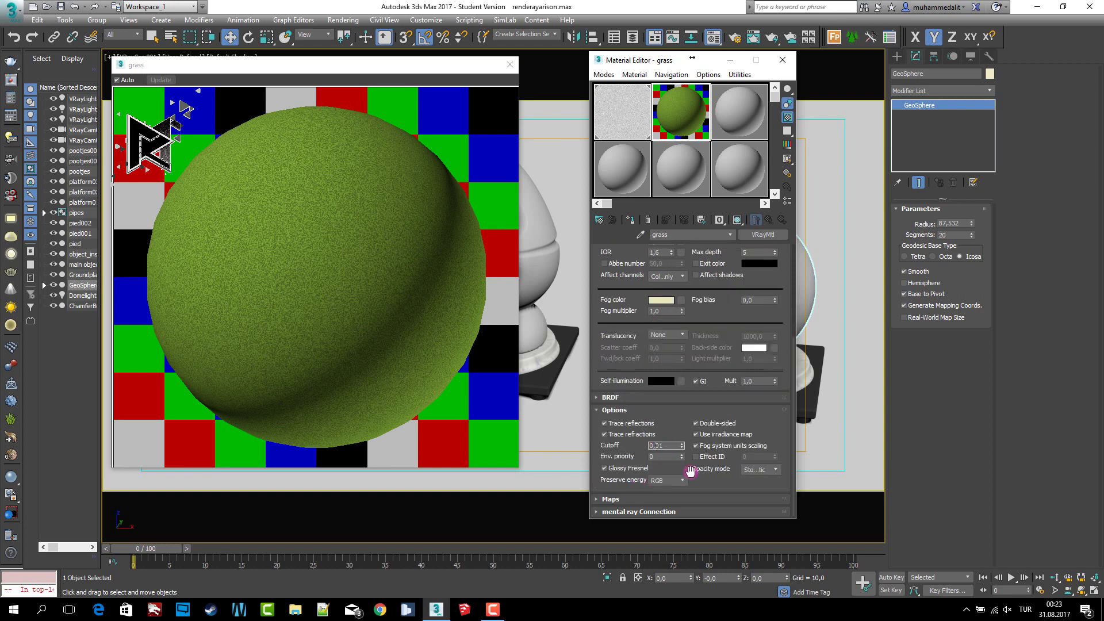
click(638, 469)
click(672, 410)
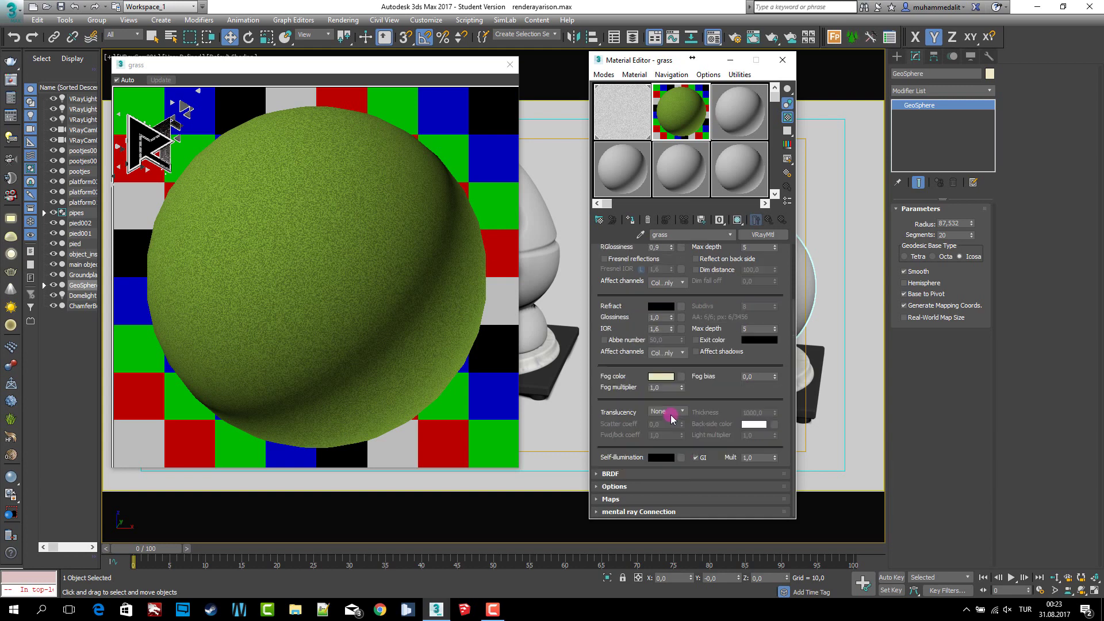
Step: In Maps, set the Reflect amount to 60 and HGlossiness to 85
click(655, 499)
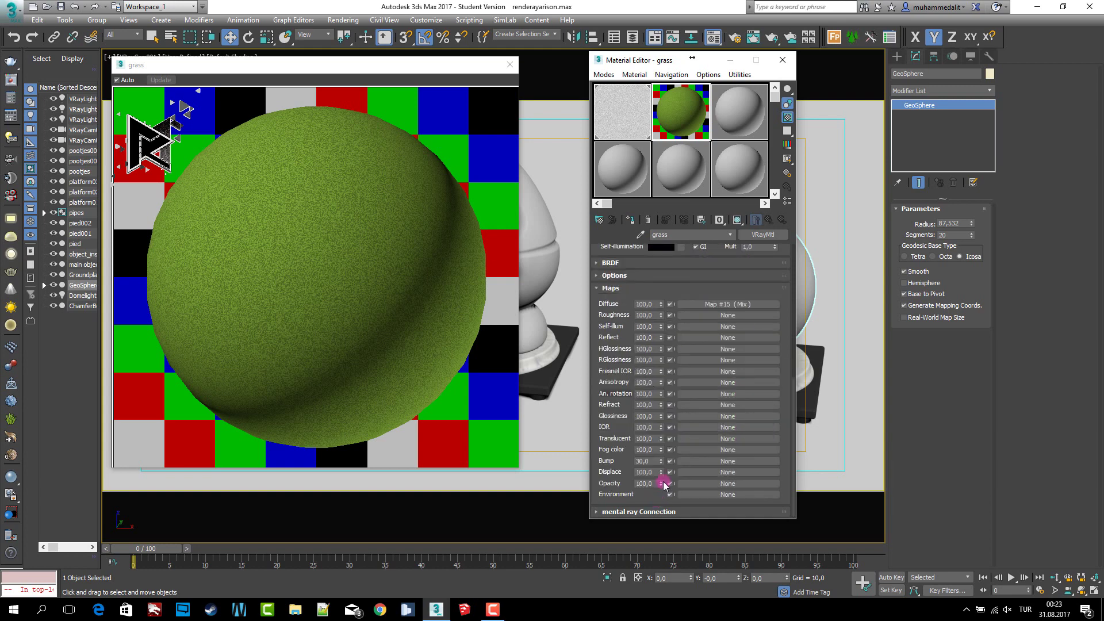
click(653, 338)
text(60)
key(Return)
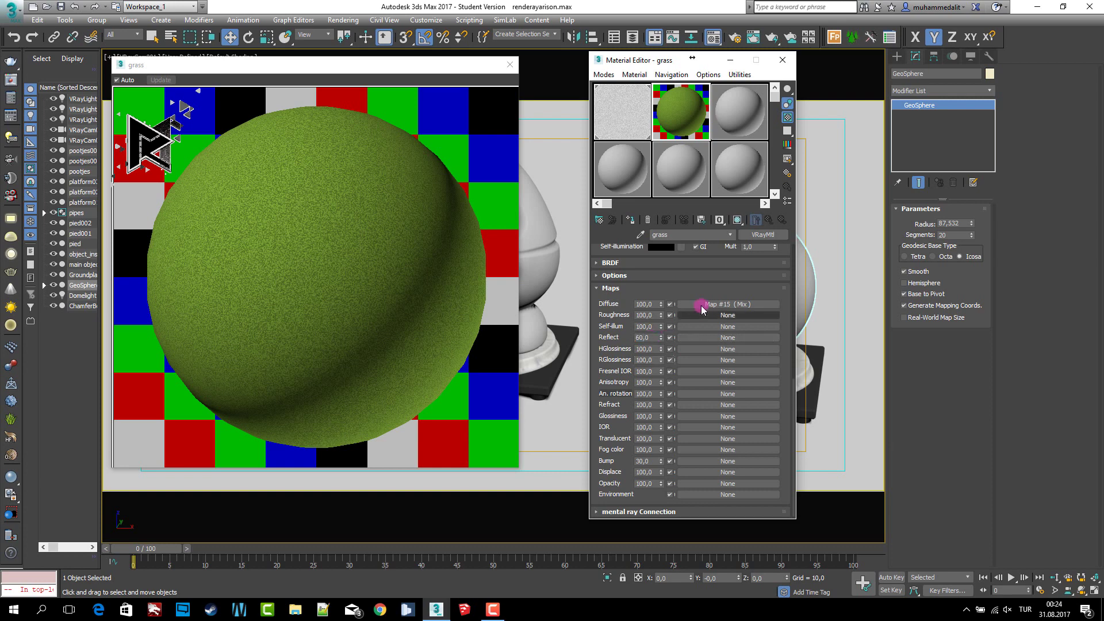
click(655, 349)
text(85)
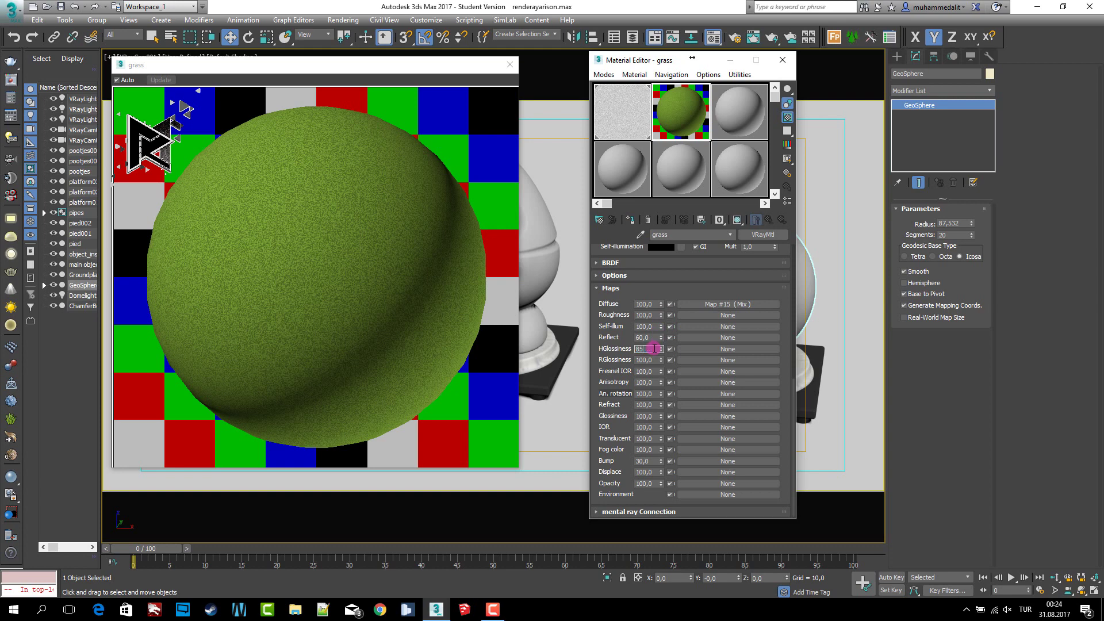
click(651, 361)
Step: Tweak the reflection colour, then unlock HGlossiness and set it to 0.75
scroll(698, 357, up, 5)
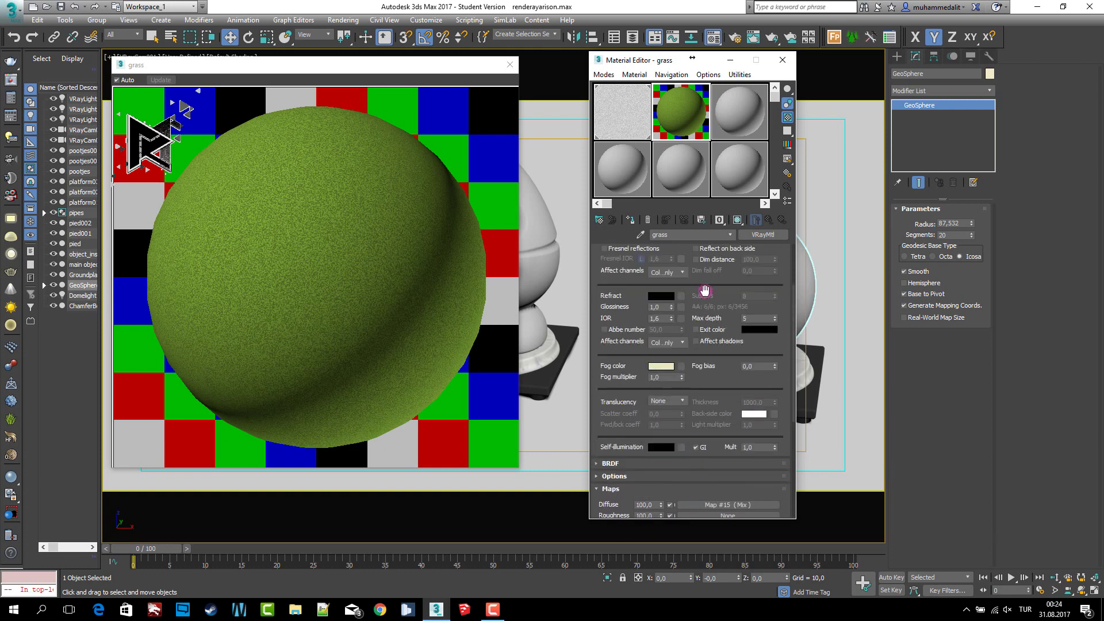
scroll(702, 229, up, 5)
click(661, 295)
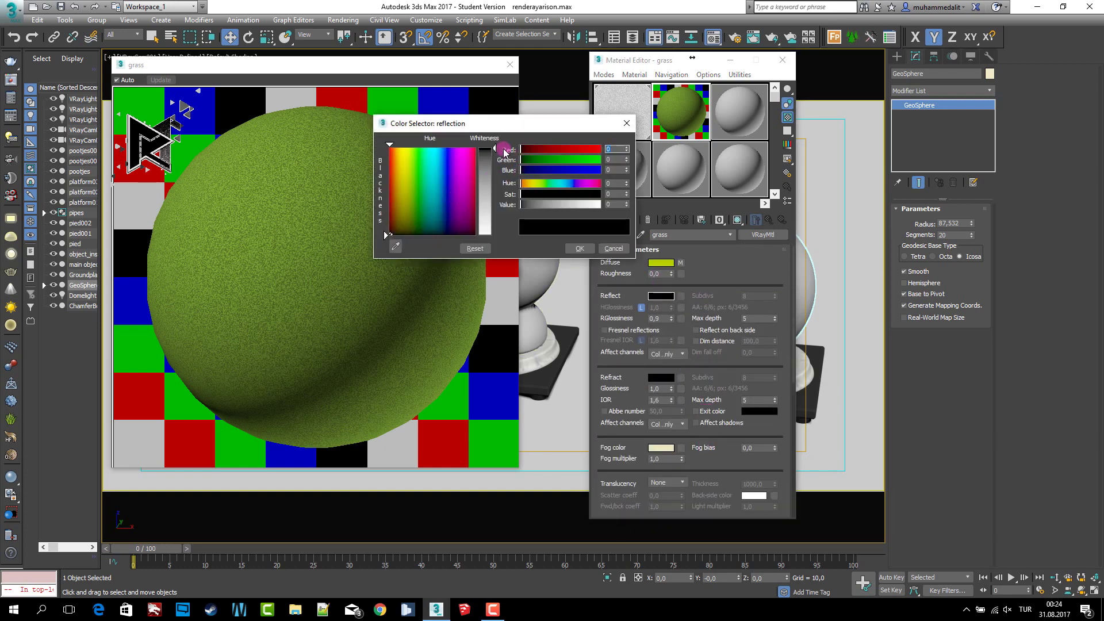
drag(494, 149, 495, 155)
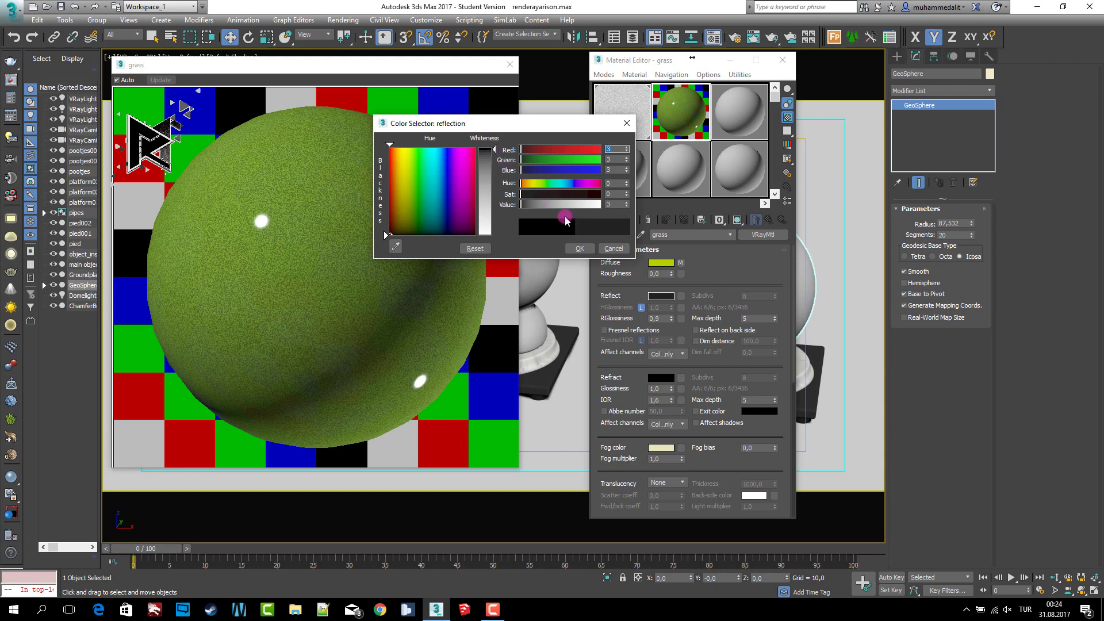
click(578, 249)
click(642, 307)
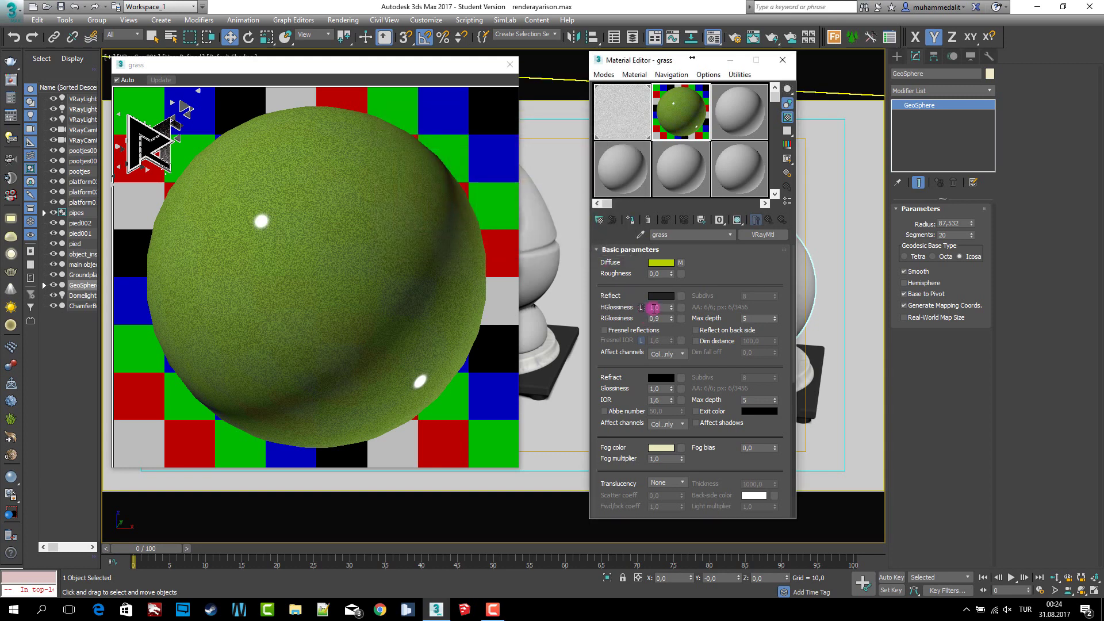
double_click(658, 307)
text(0,75)
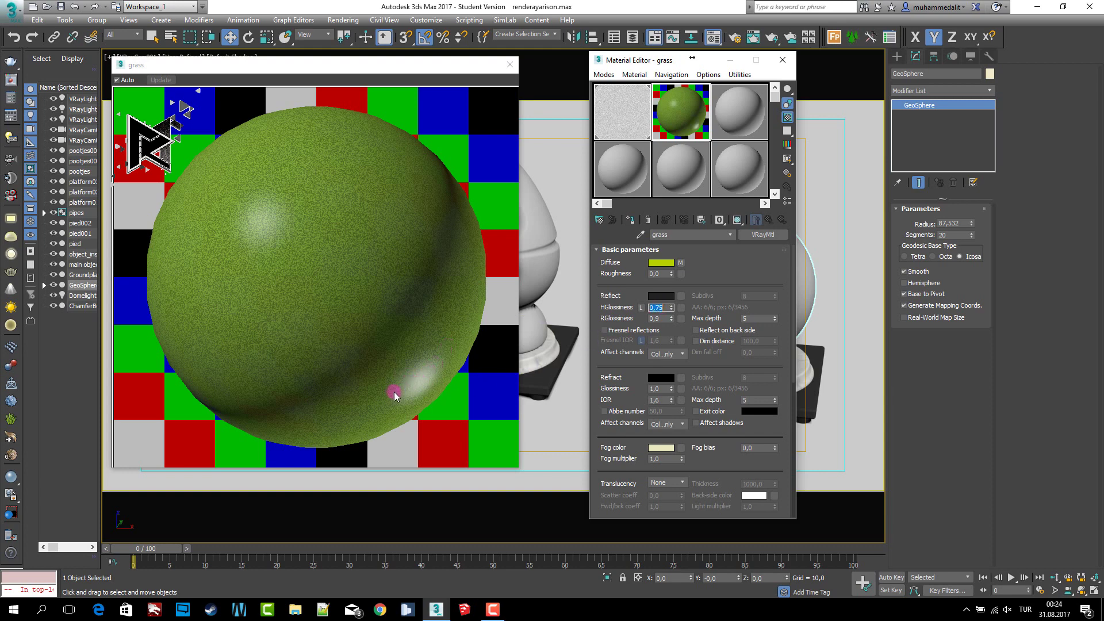
Step: Set the reflection colour to near-black RGB 1,1,1 and close the grass preview window
click(660, 297)
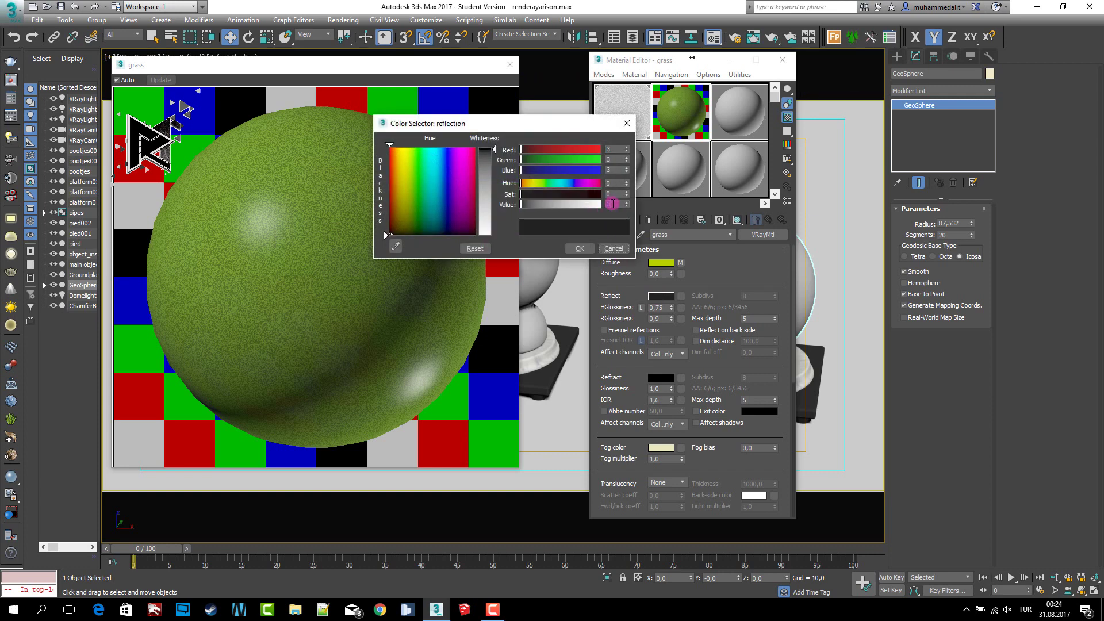
text(1)
key(Return)
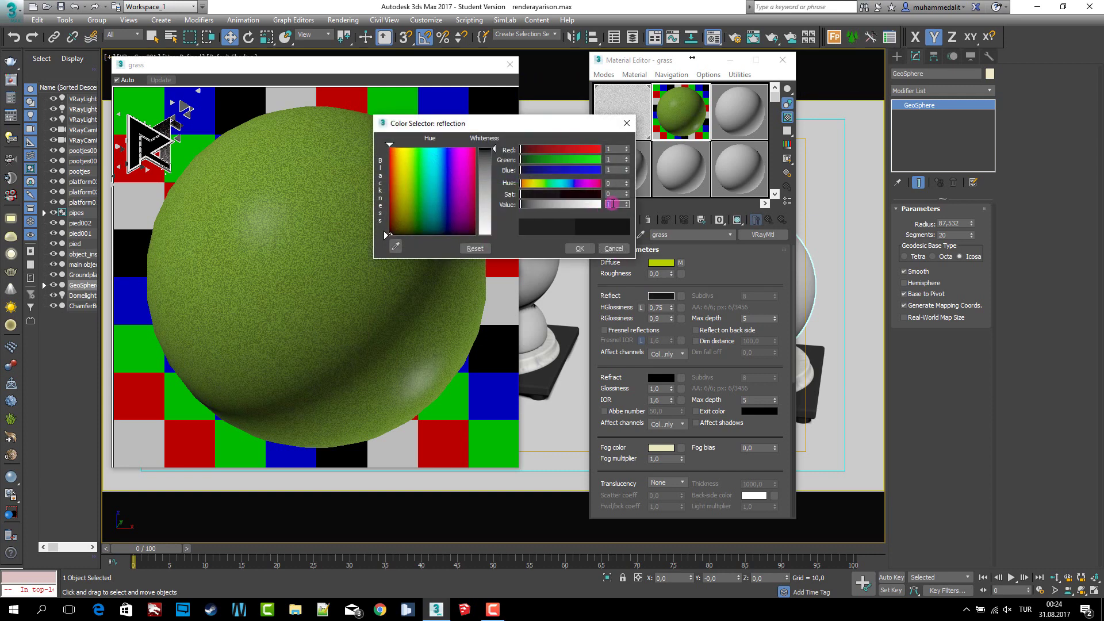
click(580, 248)
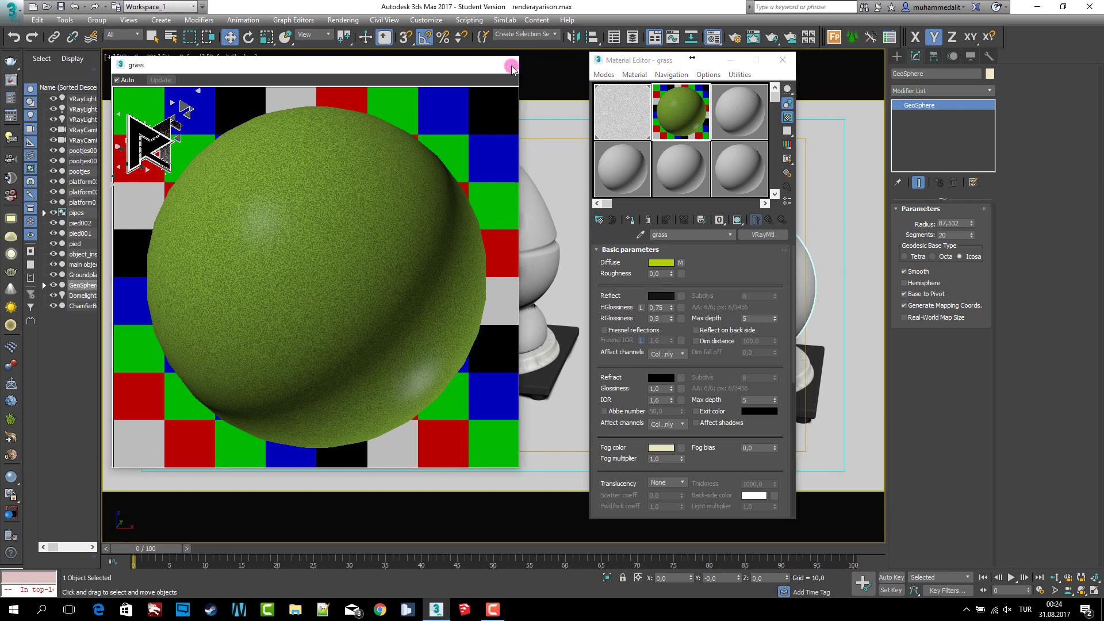
click(510, 68)
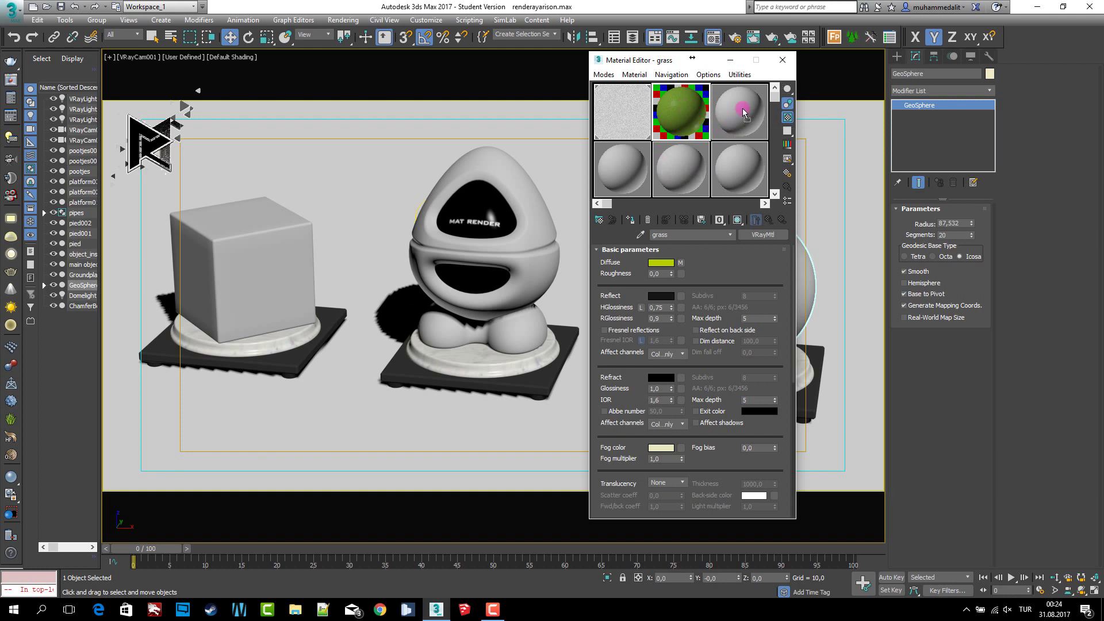
Step: Copy the grass material into slot 3 and rename the copy 'ground'
drag(742, 112, 743, 112)
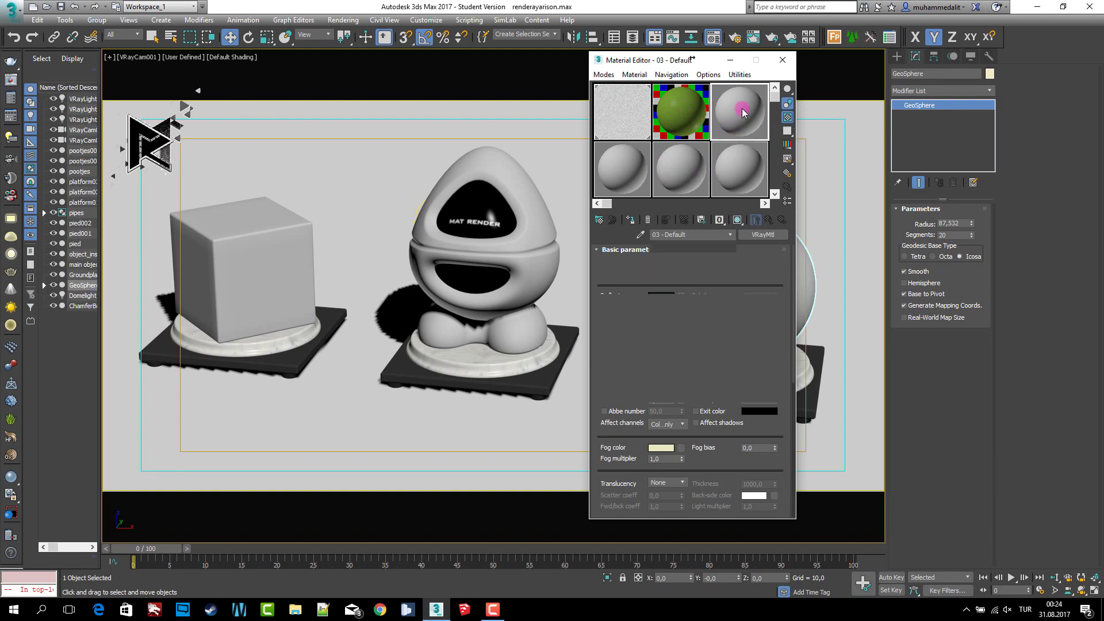
click(704, 236)
drag(704, 235, 608, 239)
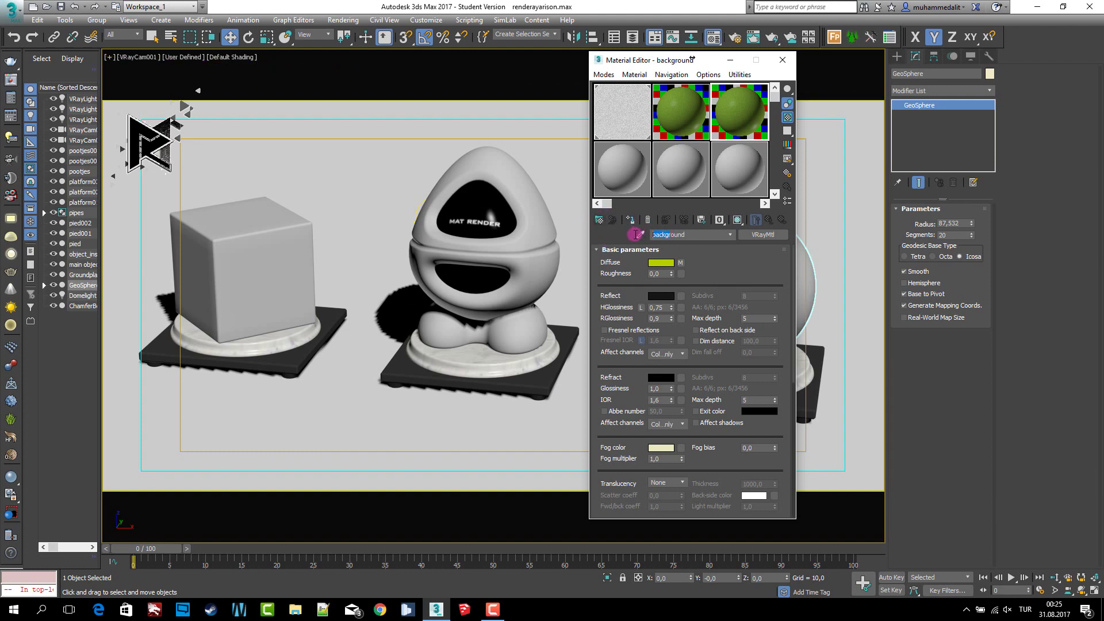
key(BackSpace)
key(BackSpace)
key(BackSpace)
key(Return)
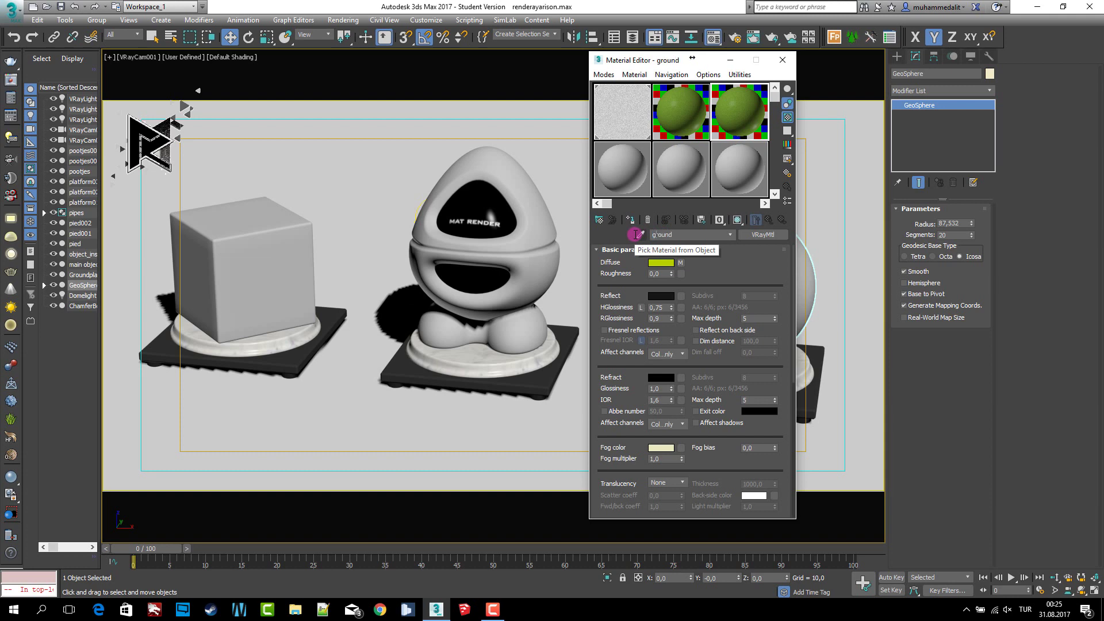
Step: Clear its Diffuse map, set Diffuse to dark brown RGB 14,11,10, and close the Material Editor
right_click(680, 262)
click(704, 287)
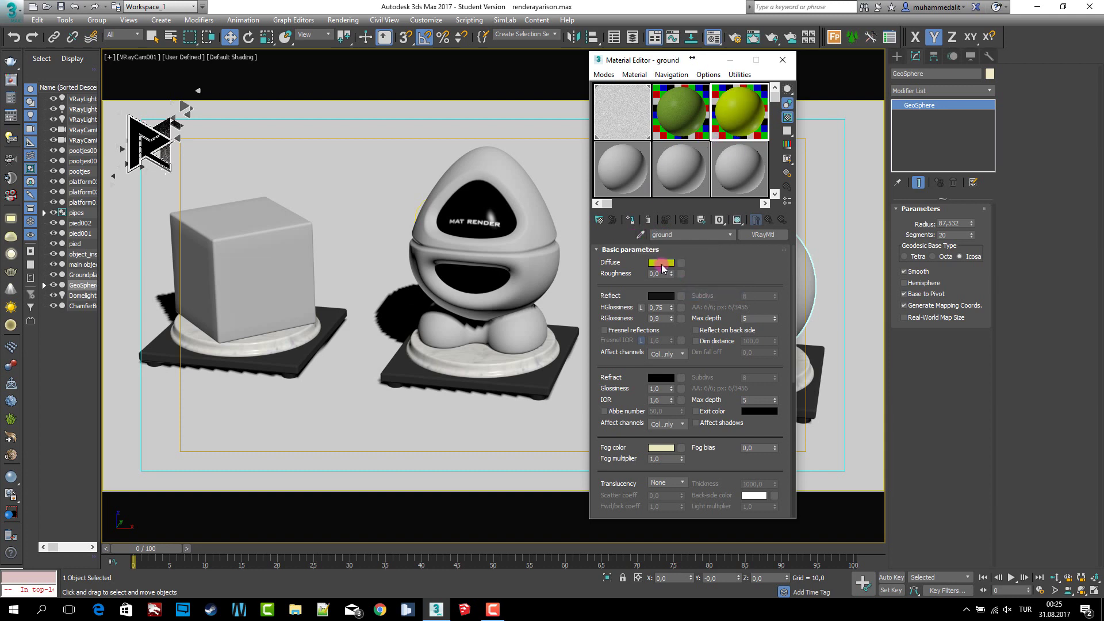
click(662, 263)
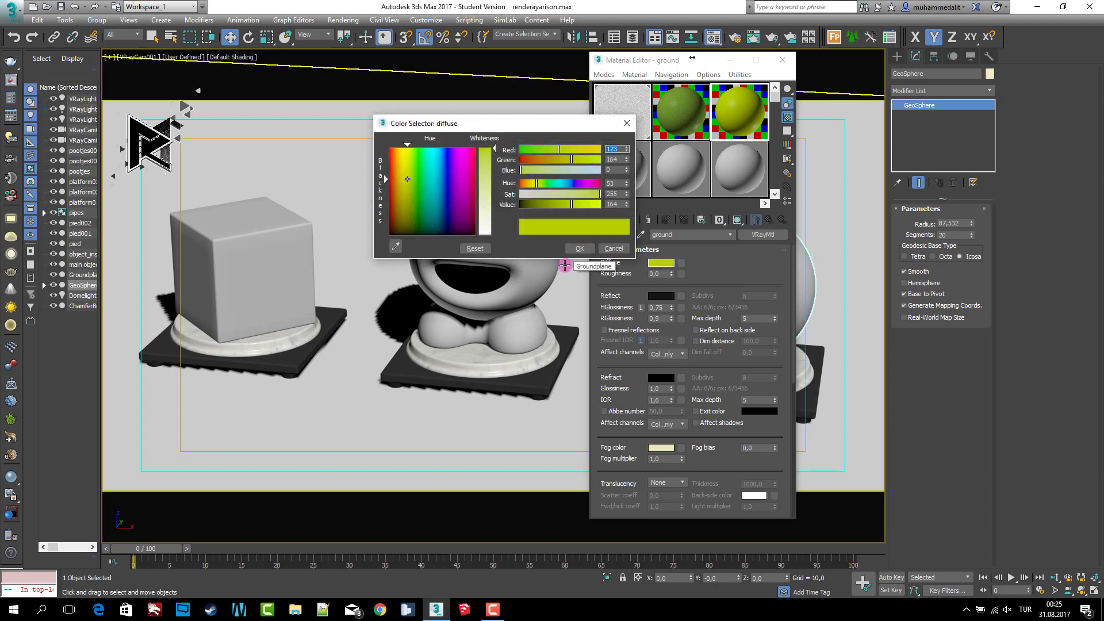
key(Tab)
text(11)
key(Tab)
text(10)
key(Return)
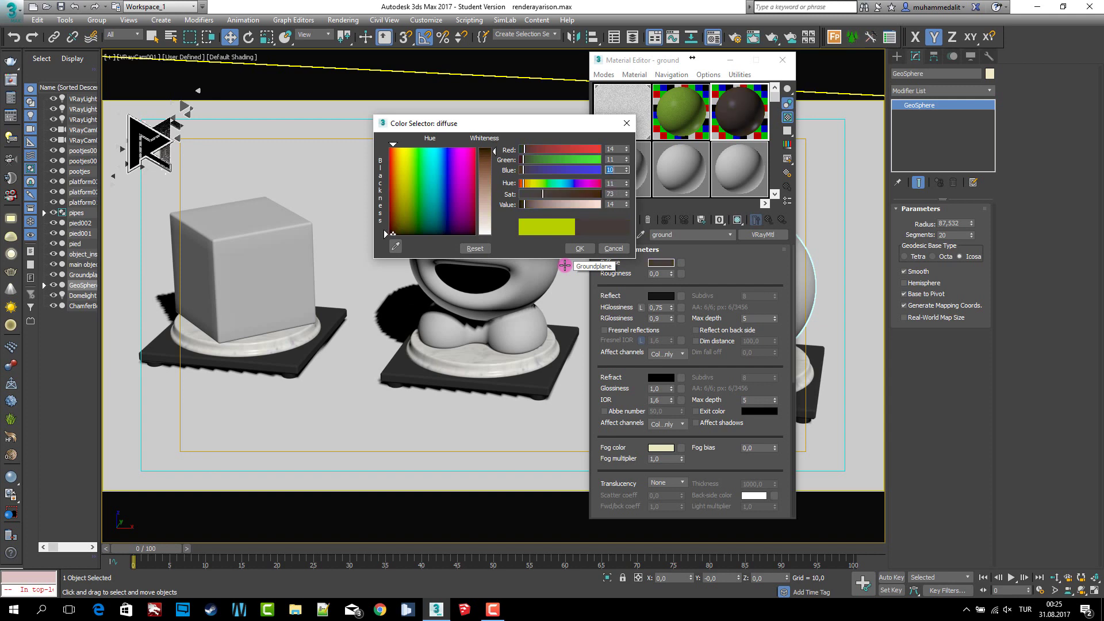
click(579, 247)
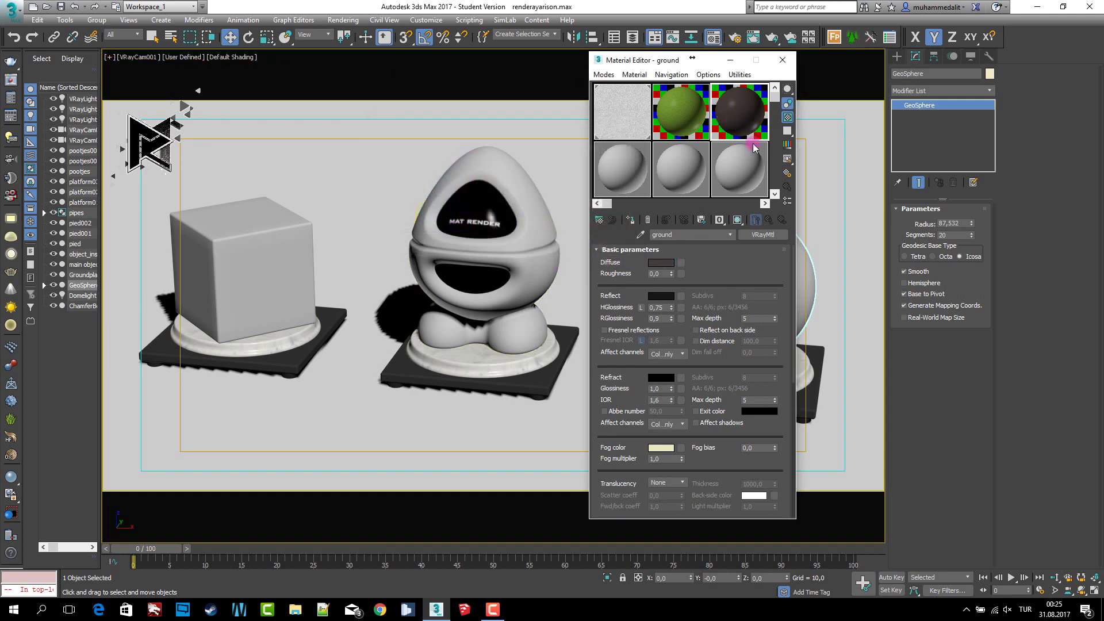
drag(712, 283, 719, 69)
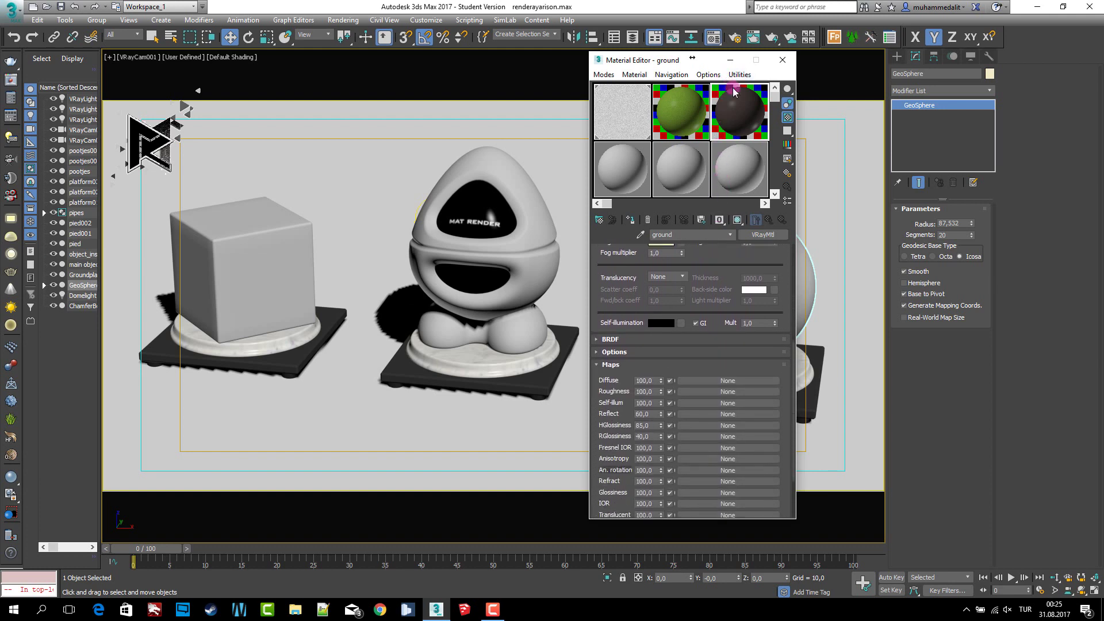
click(781, 63)
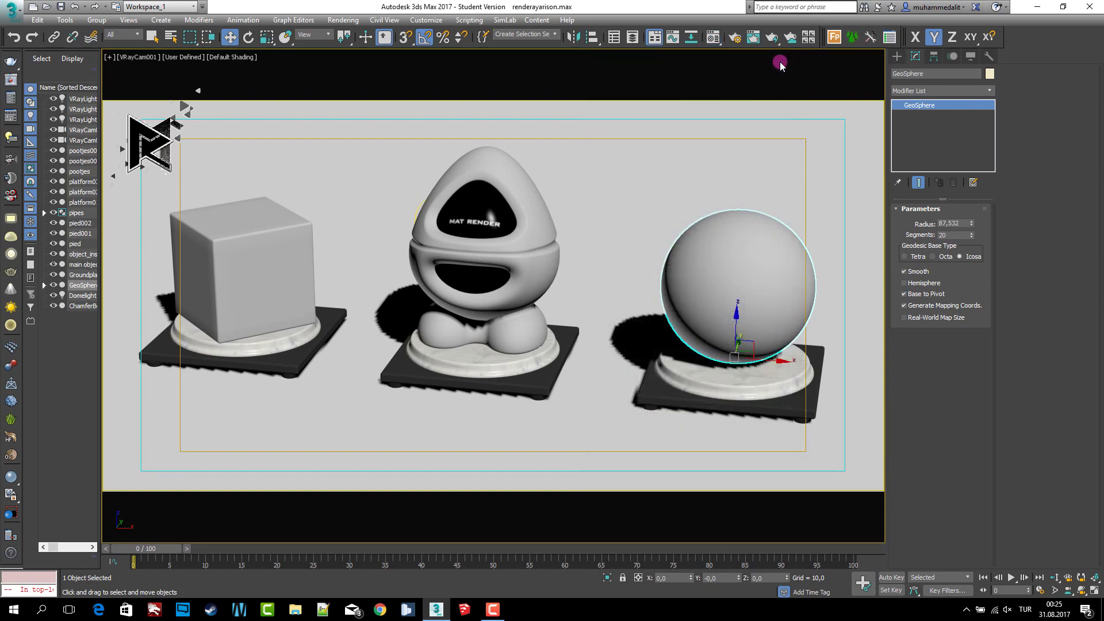
Step: Unhide all objects, select the sphere's fur, and reopen the Material Editor on grass
right_click(705, 248)
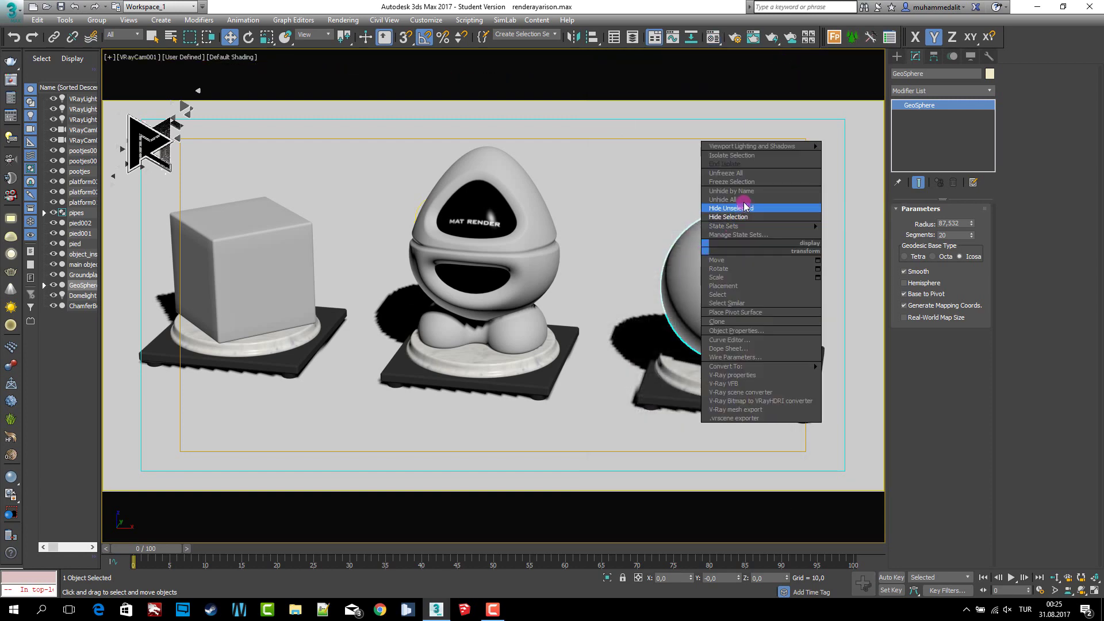
click(746, 199)
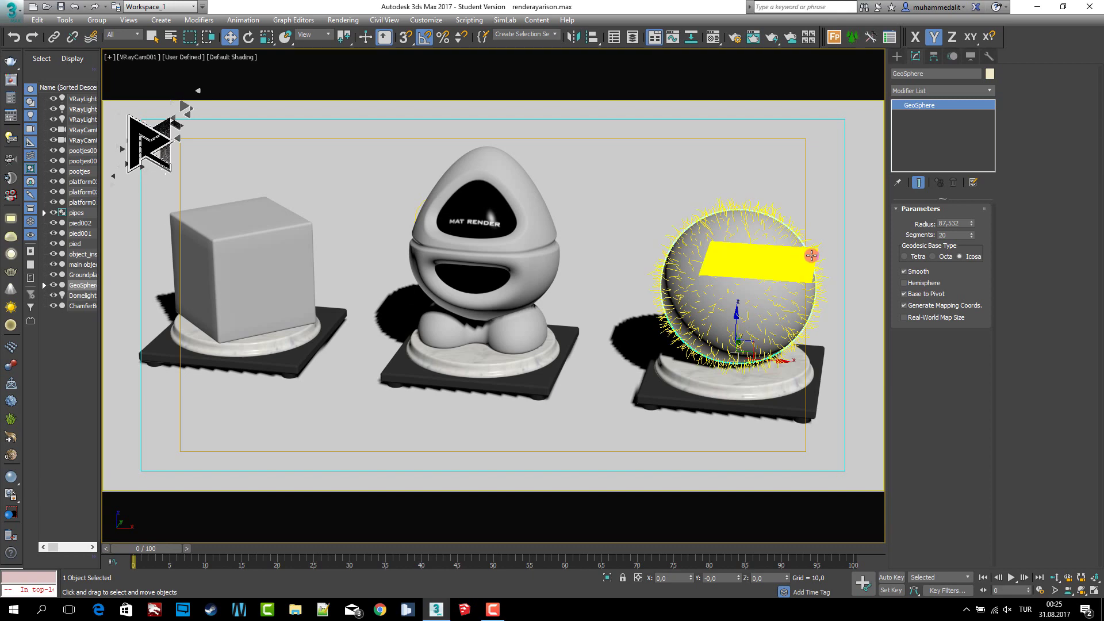
click(811, 256)
key(m)
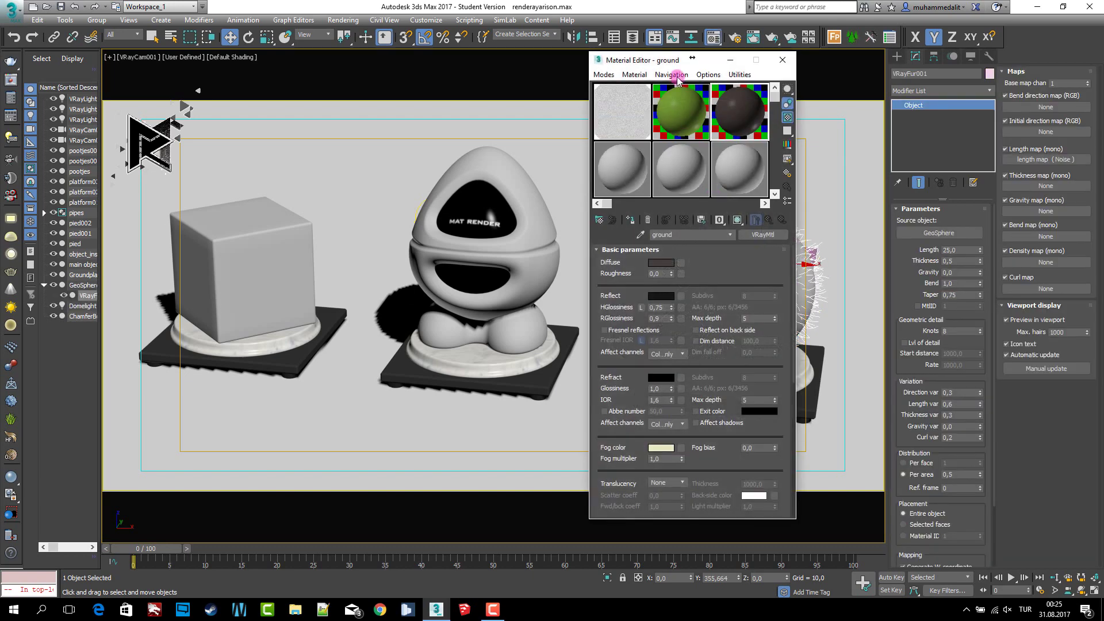
mouse_move(652, 61)
mouse_down()
mouse_move(430, 85)
mouse_move(404, 59)
mouse_up()
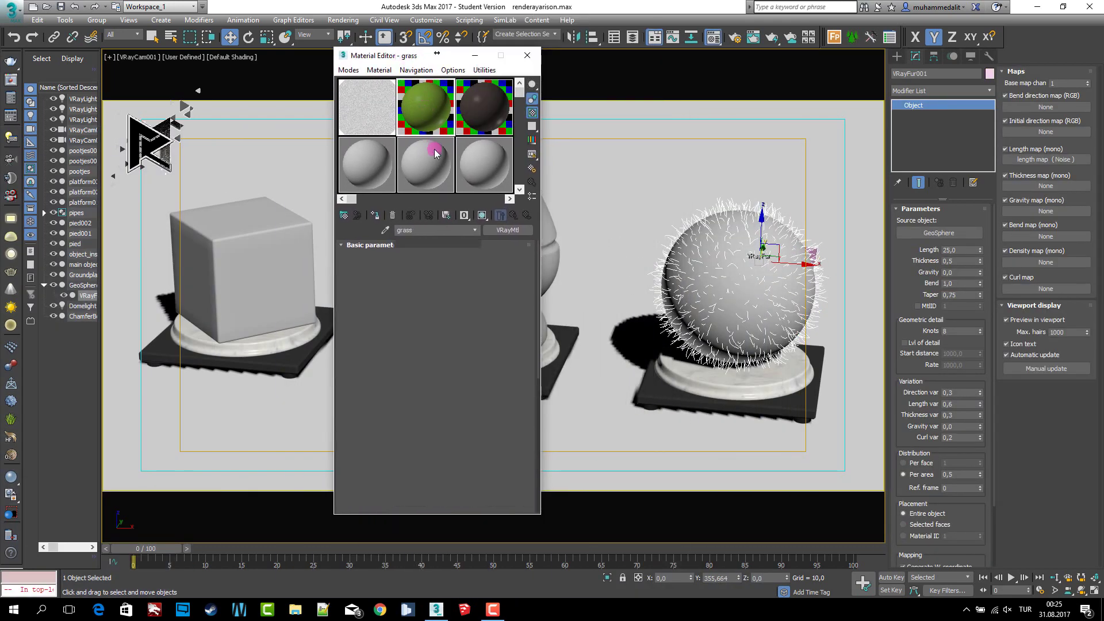
click(426, 113)
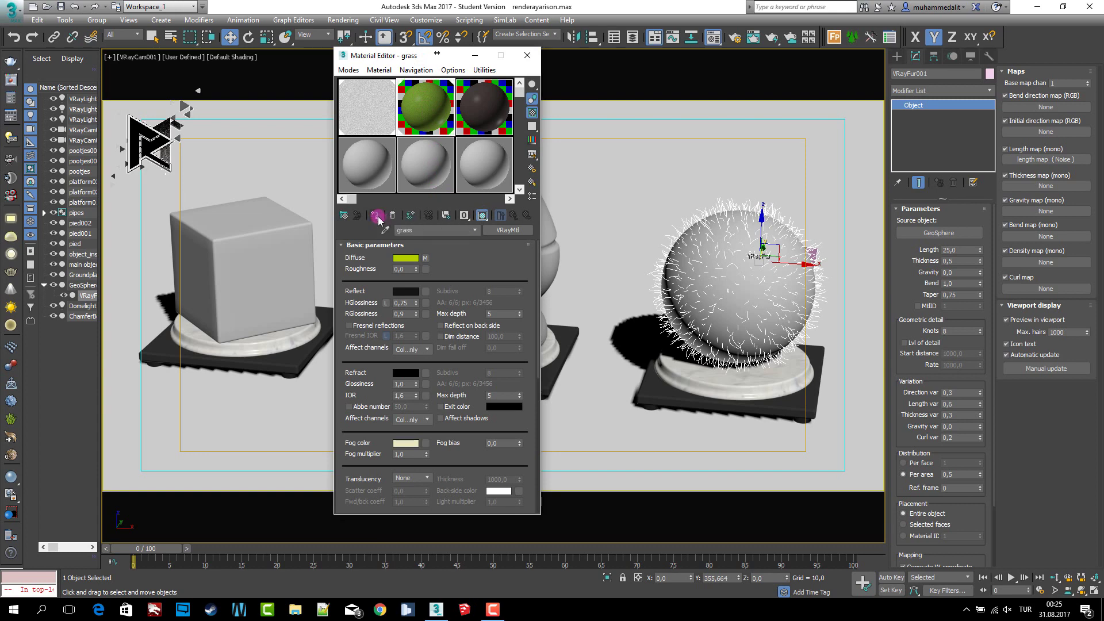
Step: Hide the sphere's fur and select the bare GeoSphere
right_click(768, 258)
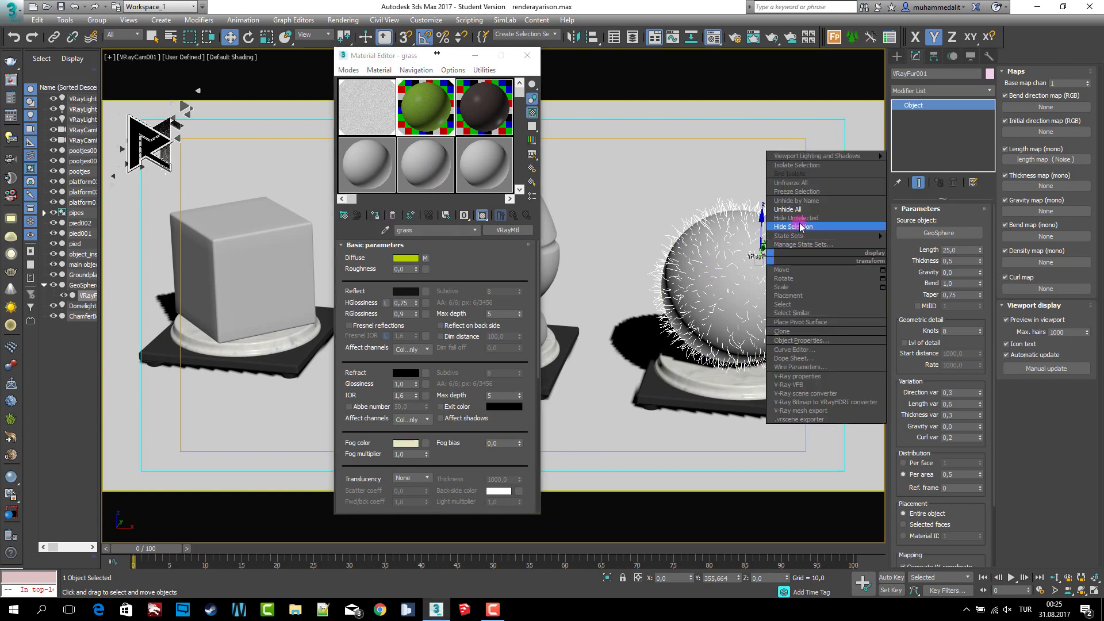
click(801, 226)
click(751, 259)
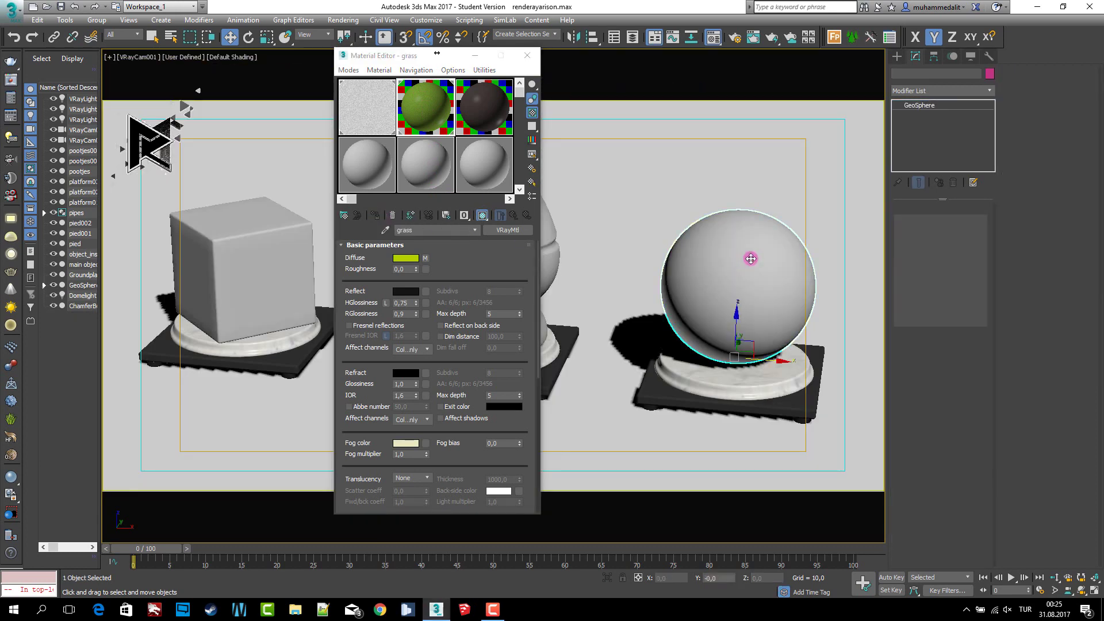
Step: Assign the ground material to the sphere, the Mat Render figure and the cube
click(487, 98)
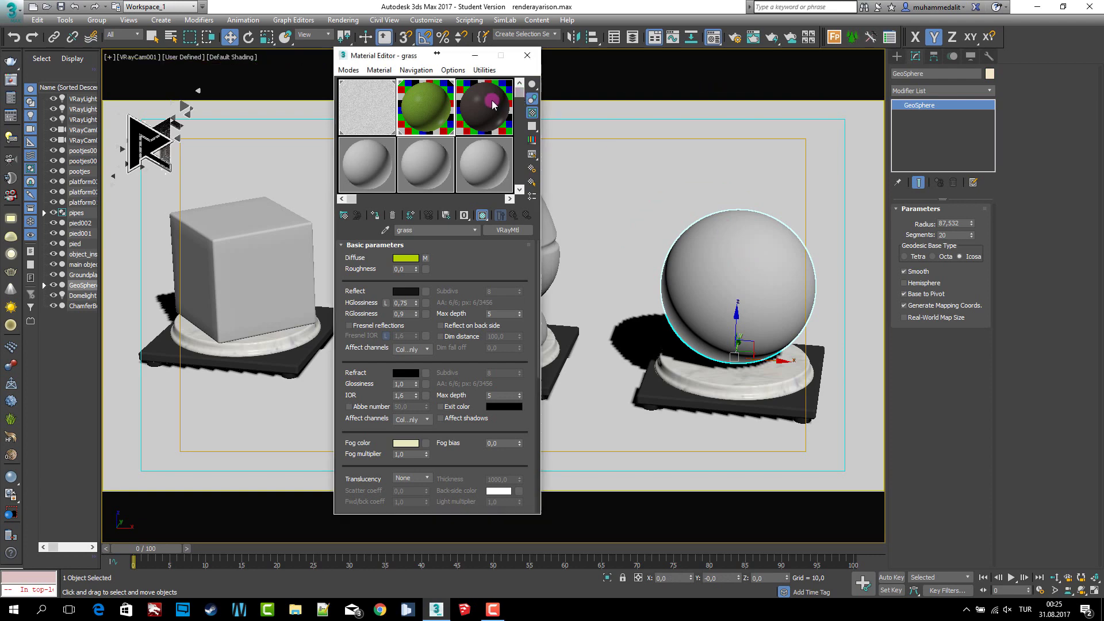
click(477, 215)
click(373, 216)
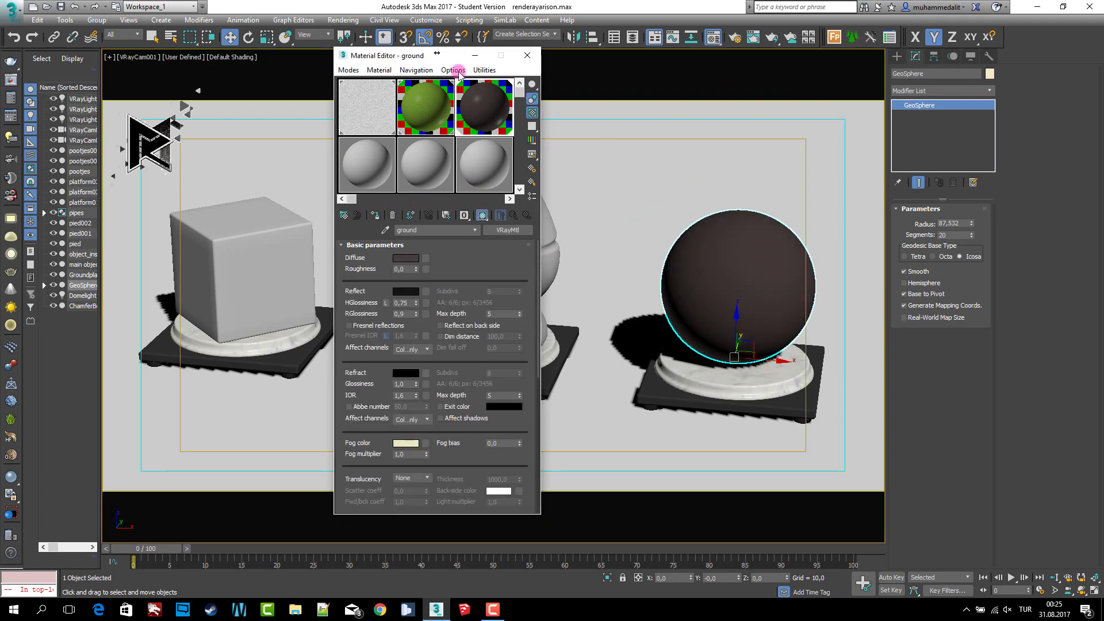
drag(398, 57, 763, 52)
click(501, 207)
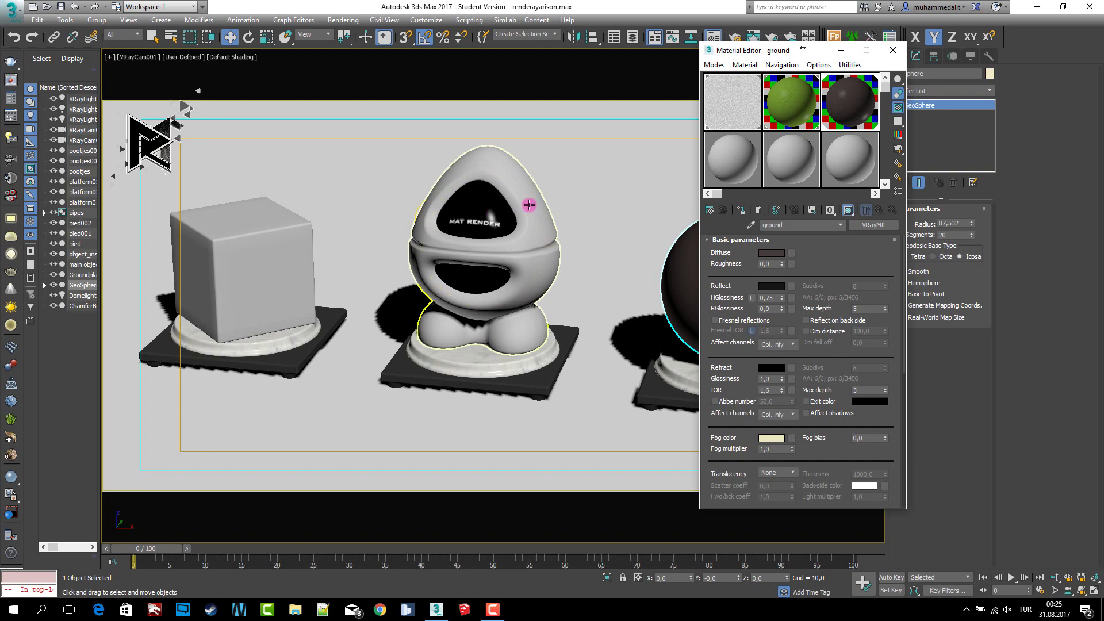
click(742, 213)
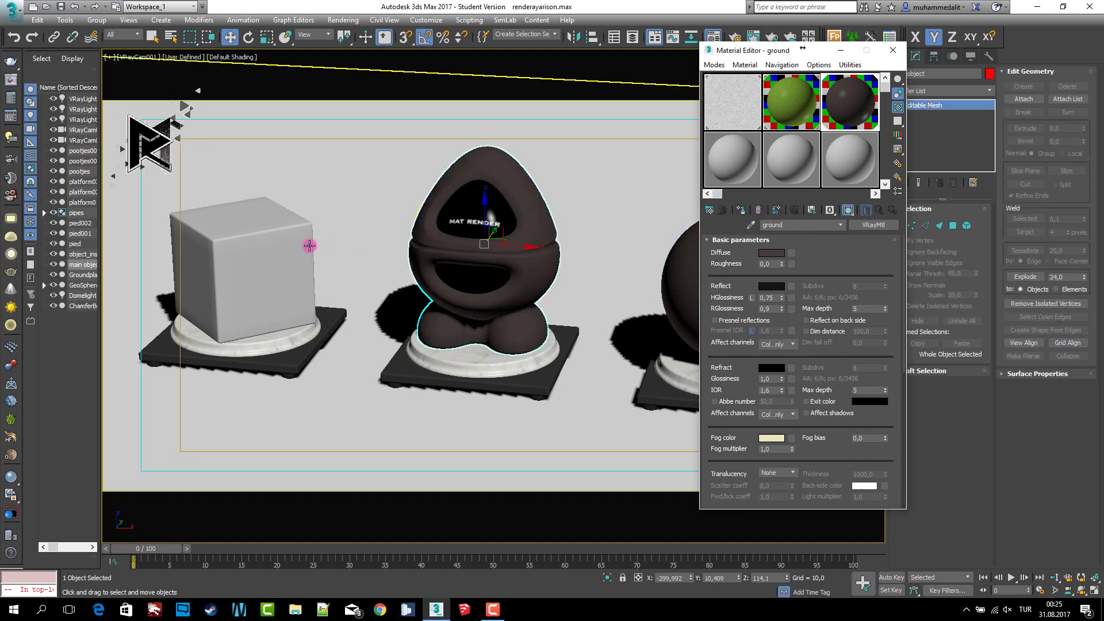
click(308, 244)
click(741, 210)
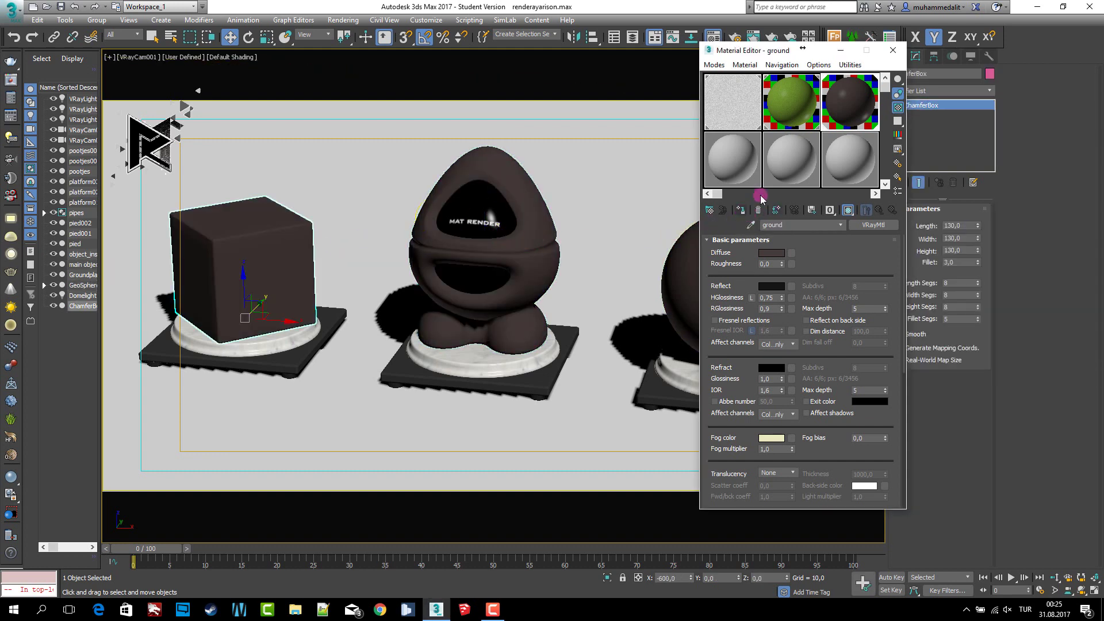
Step: Close the Material Editor, unhide all objects, and select the sphere's fur
click(892, 51)
right_click(716, 155)
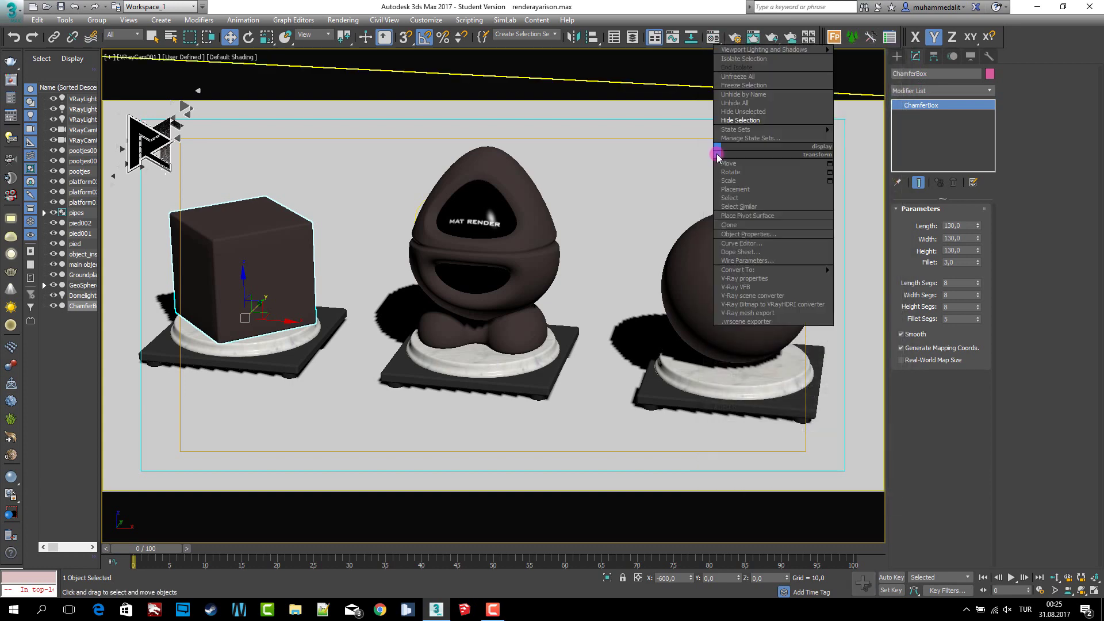
click(748, 132)
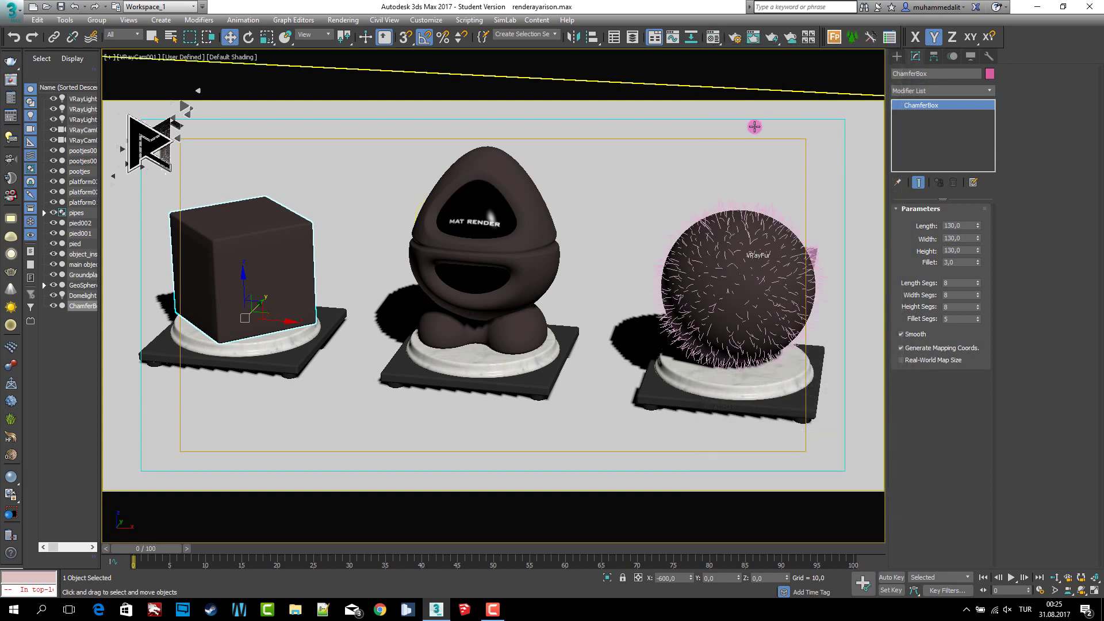
click(791, 262)
Step: Clone the fur once in the shaded top view, then unhide all objects in the camera view
key(t)
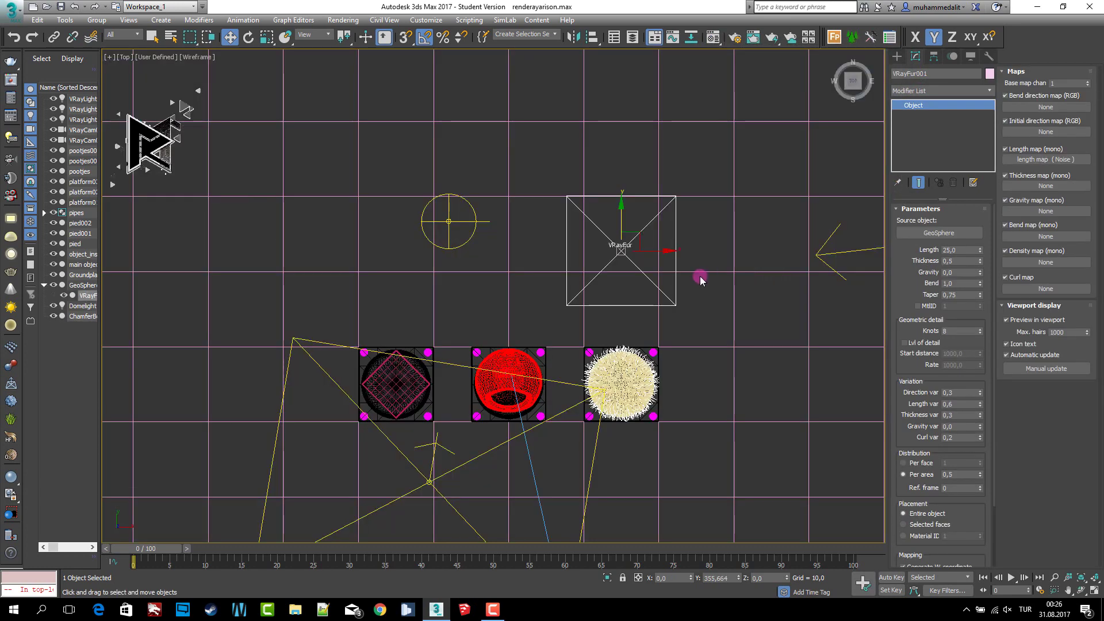
key(F3)
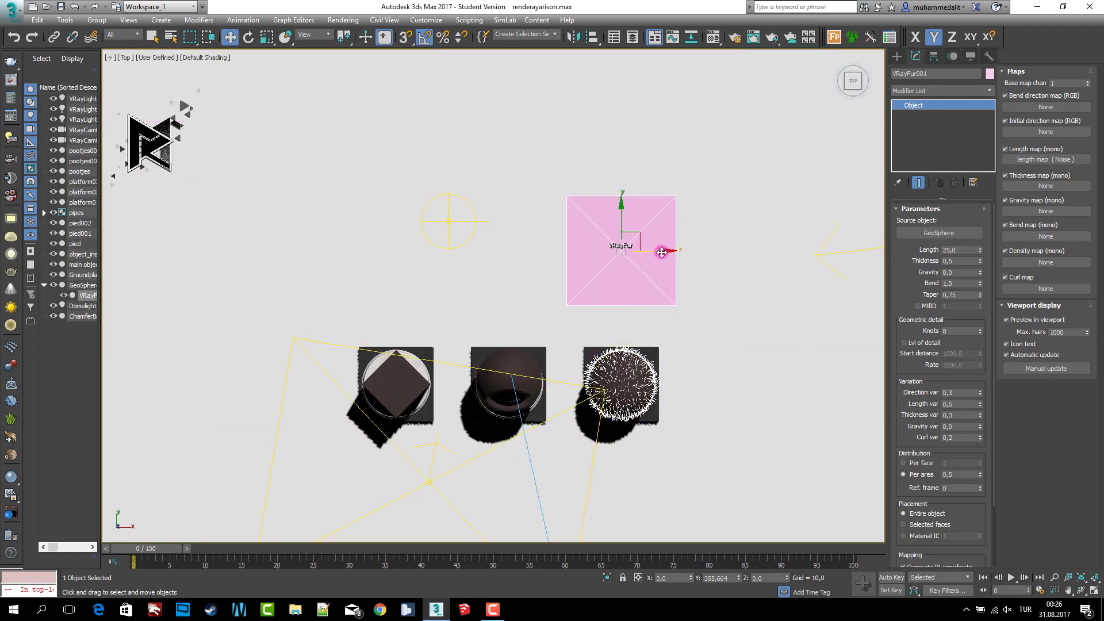
shift+drag(663, 251, 544, 249)
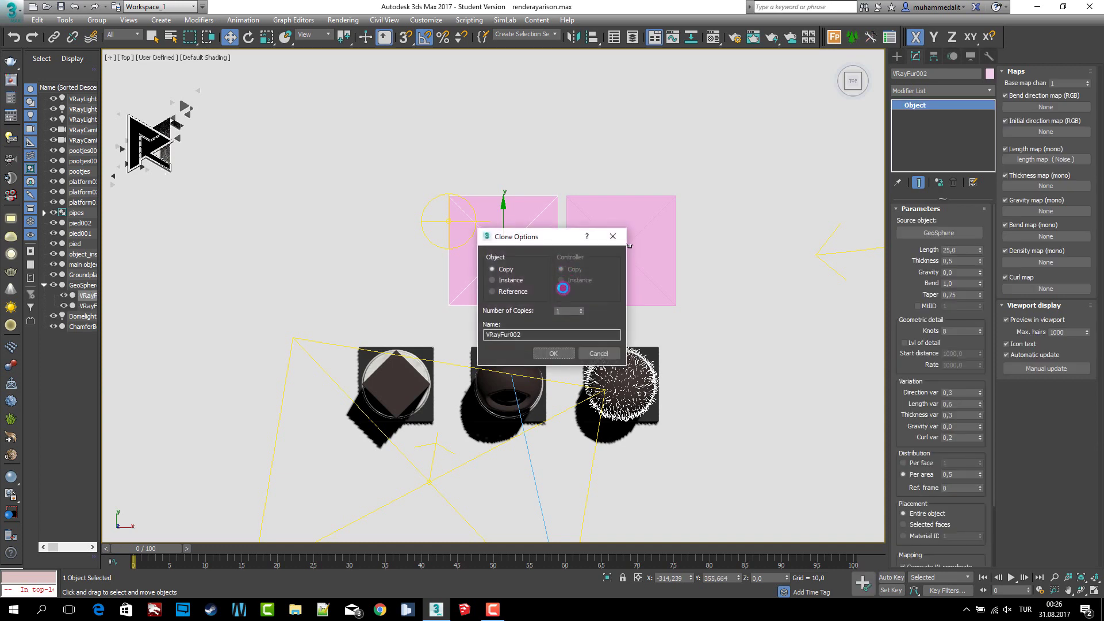
click(564, 352)
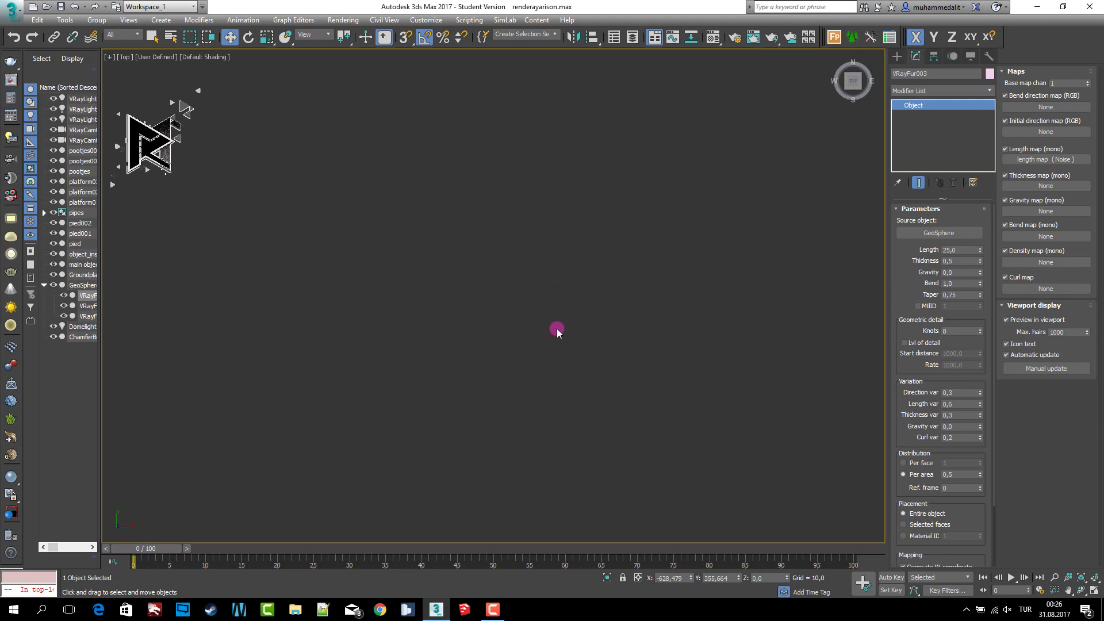
key(c)
right_click(532, 318)
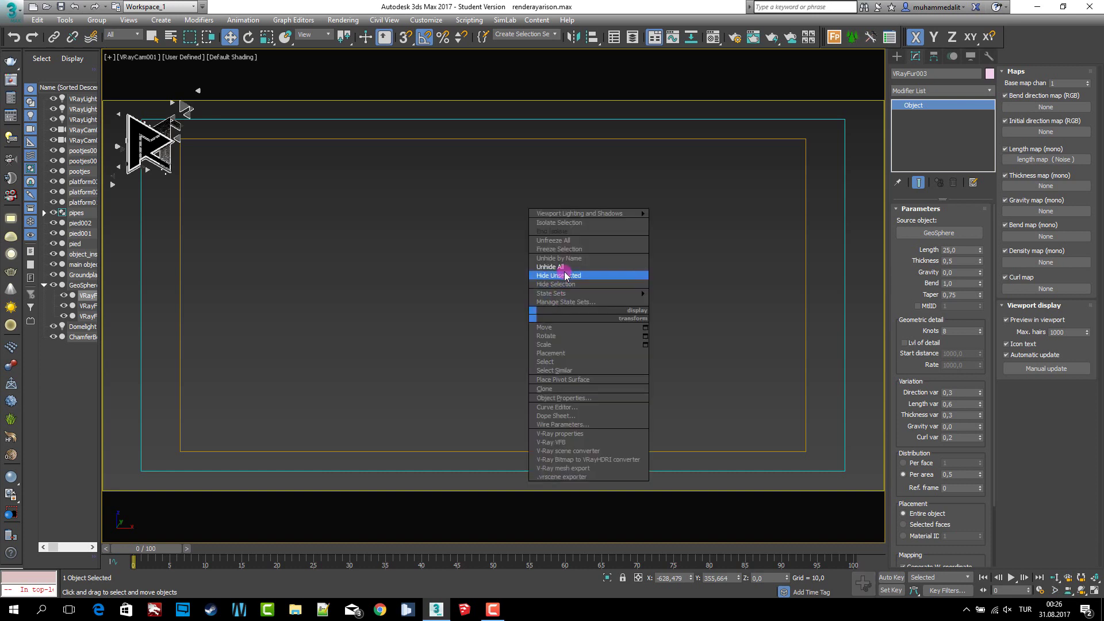
click(564, 277)
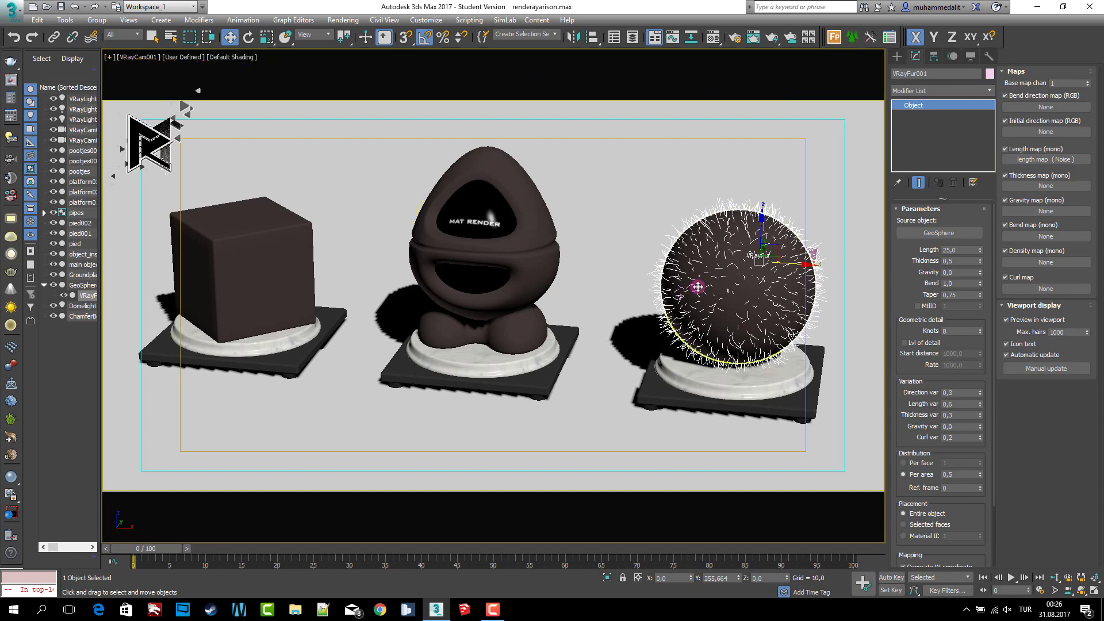
Step: Clone the fur as VRayFur002 and set its source object to the Mat Render figure
key(t)
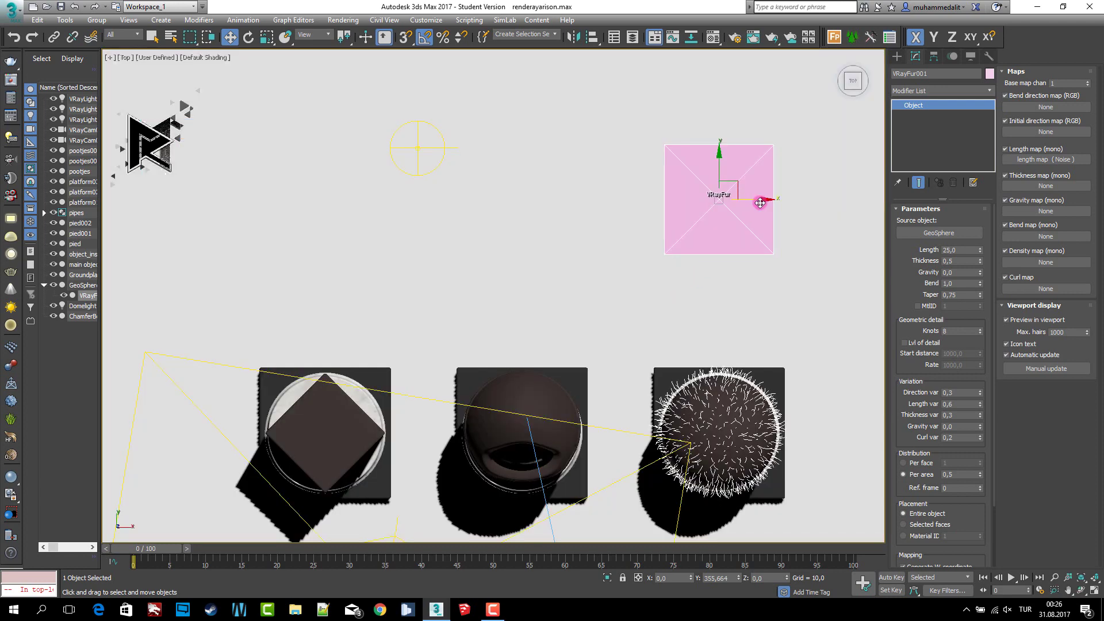
shift+drag(764, 198, 555, 210)
click(562, 351)
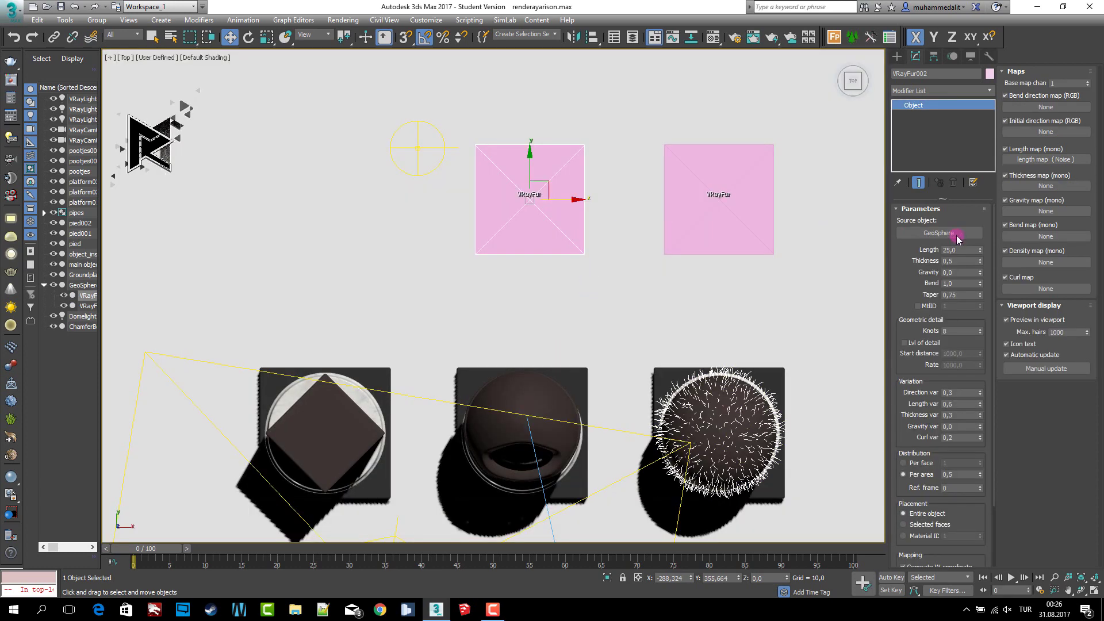
click(955, 234)
click(546, 407)
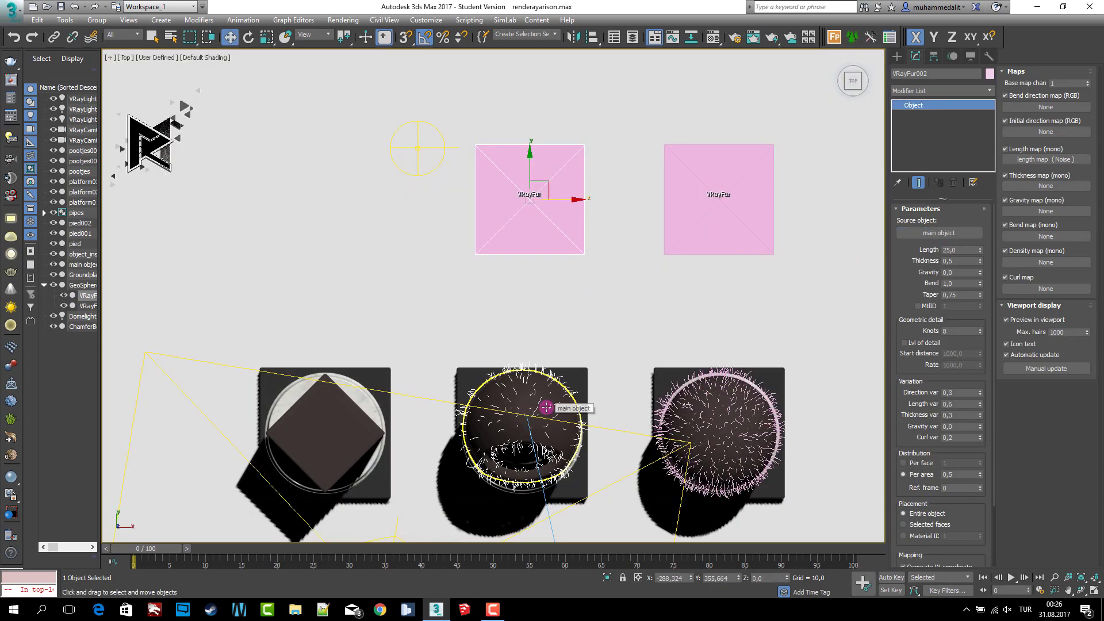
Step: Clone the fur as VRayFur003 on the cube, then check both new fur objects in camera view
shift+drag(566, 200, 363, 199)
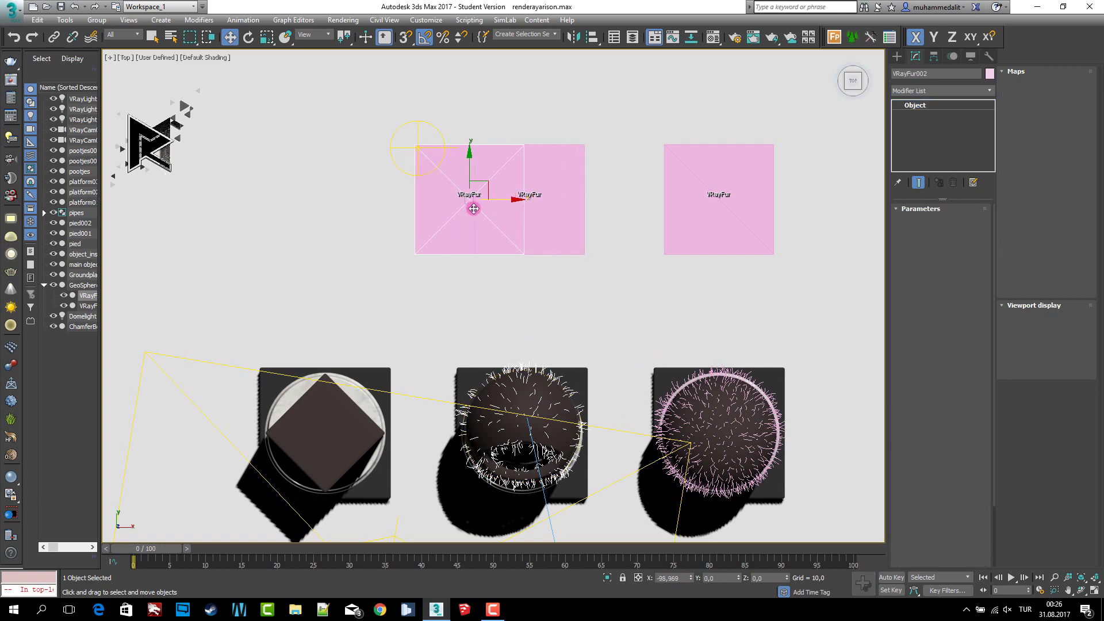
click(553, 353)
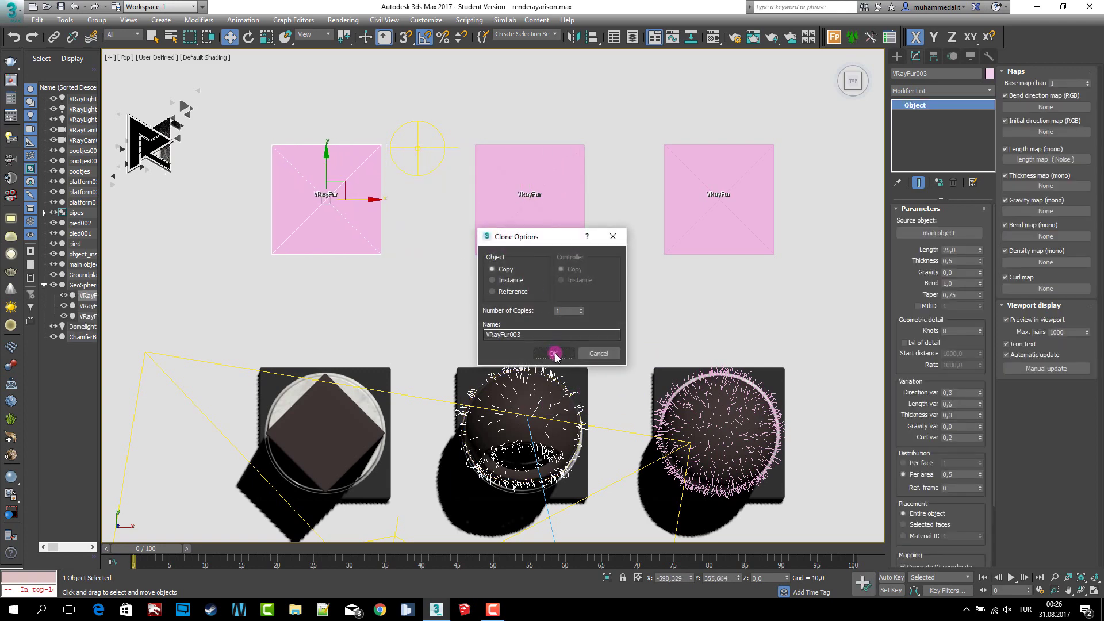
click(937, 233)
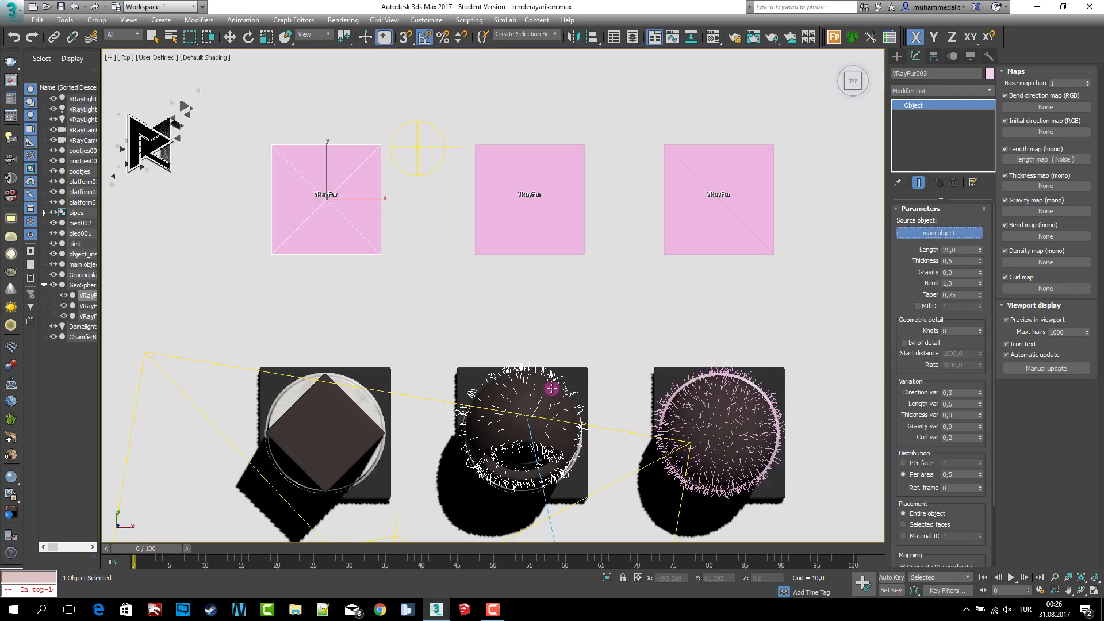
click(318, 439)
key(c)
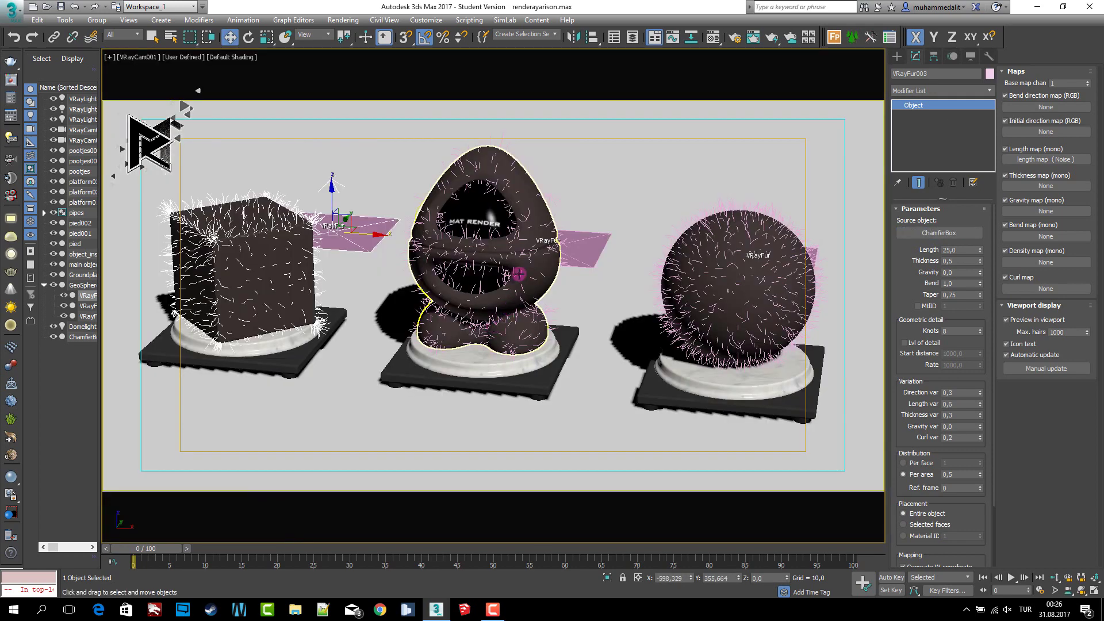
click(583, 247)
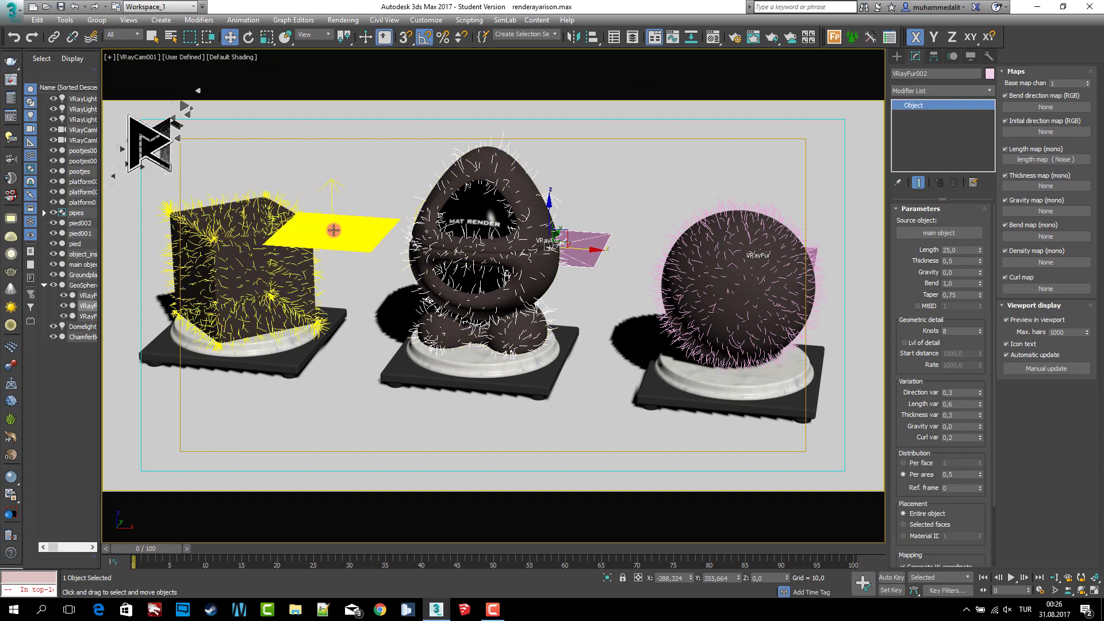
click(336, 230)
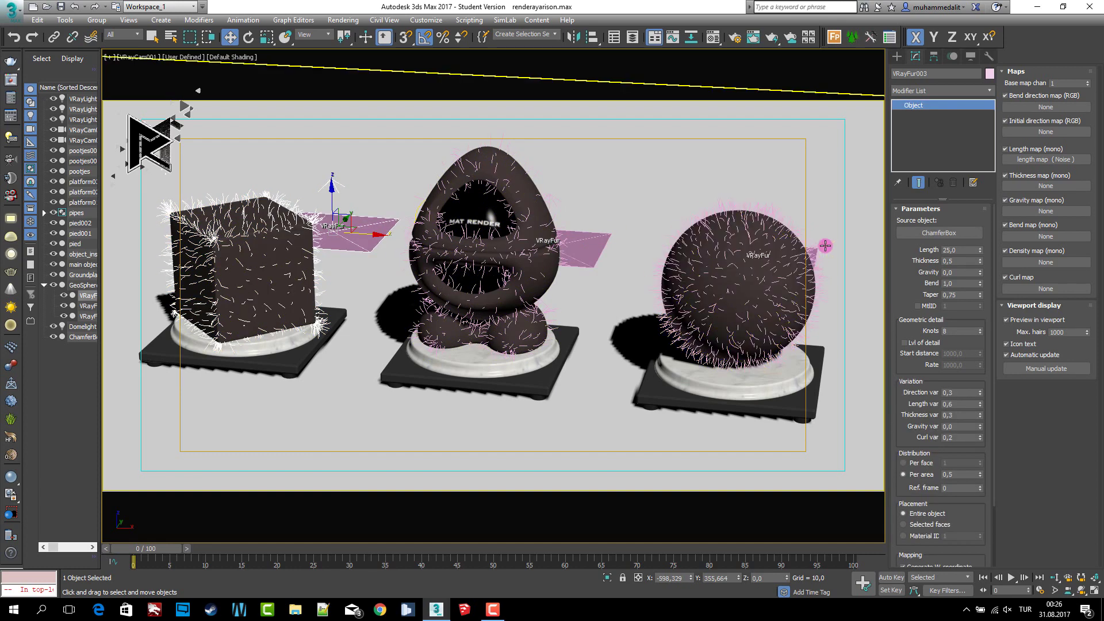
click(733, 38)
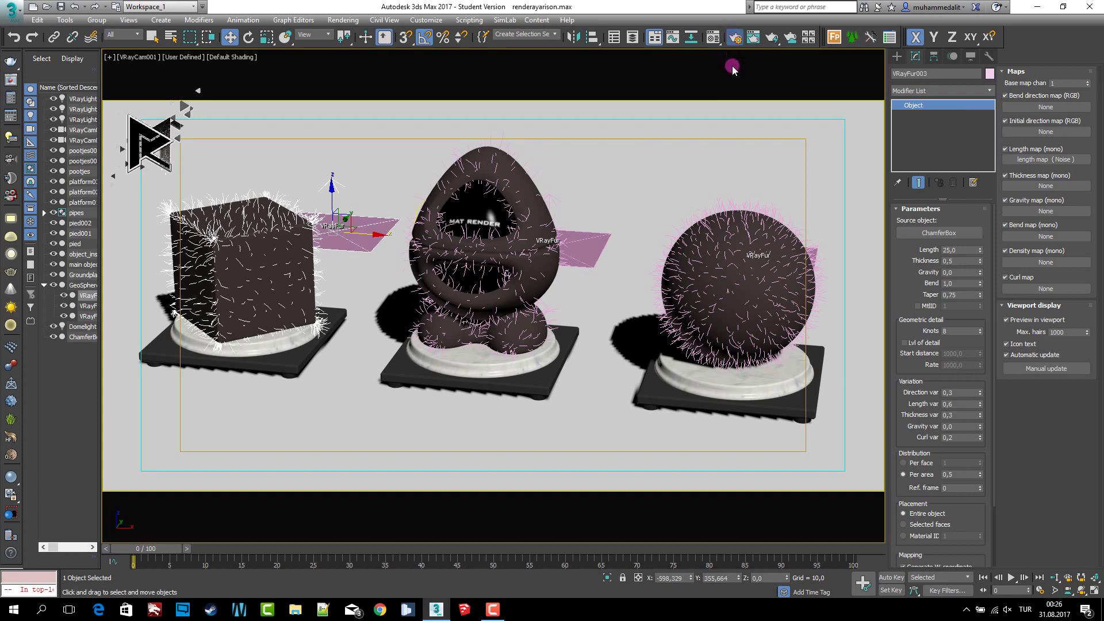
drag(434, 38, 746, 65)
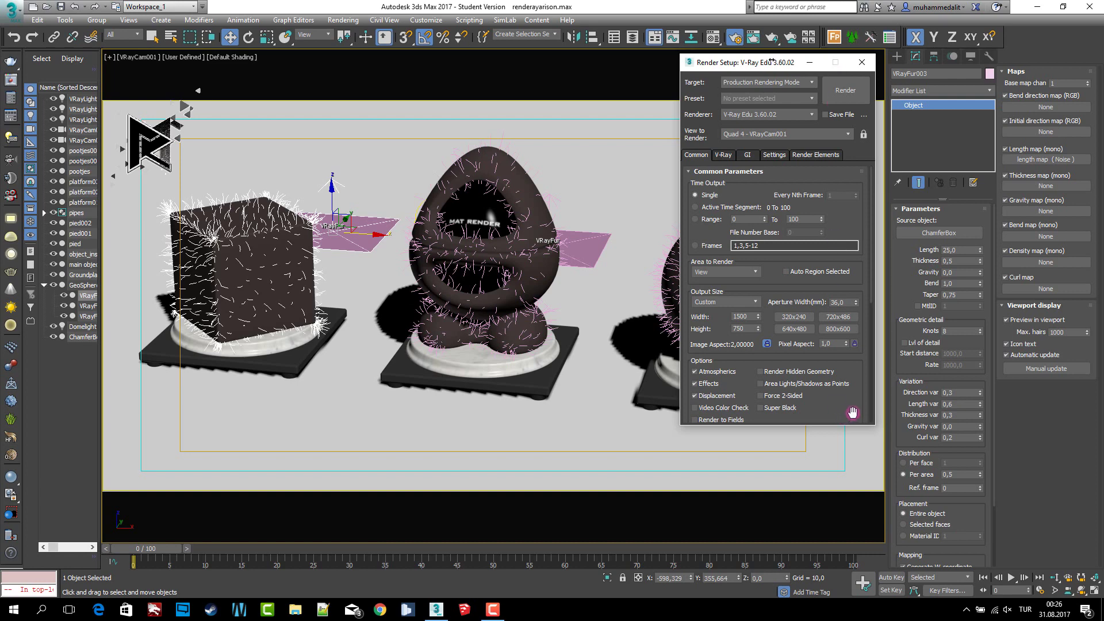
drag(862, 425, 881, 575)
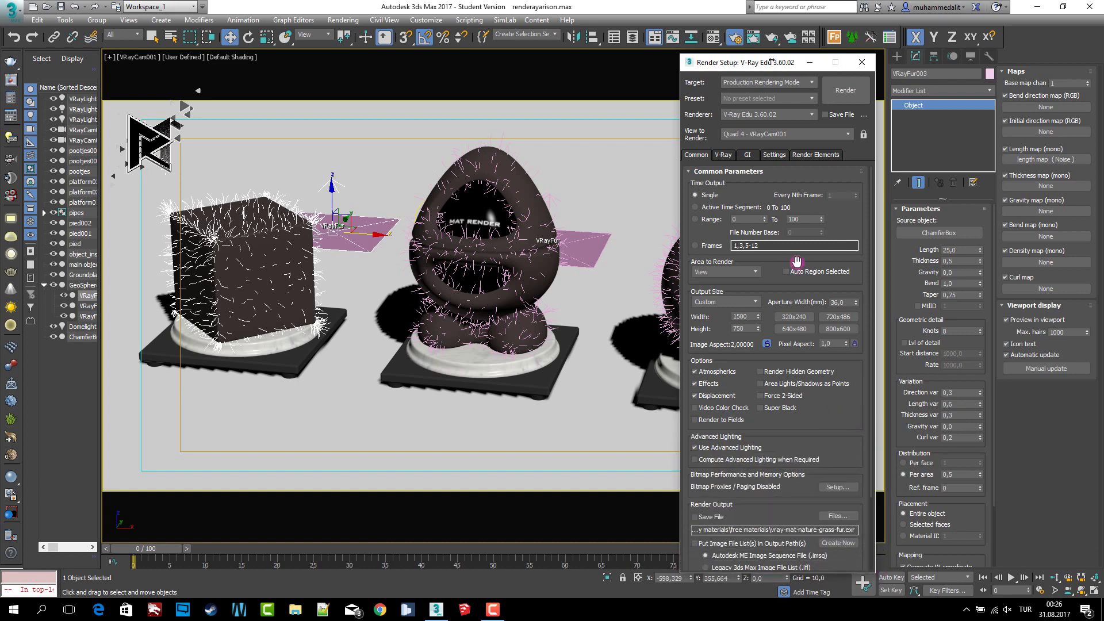
click(733, 303)
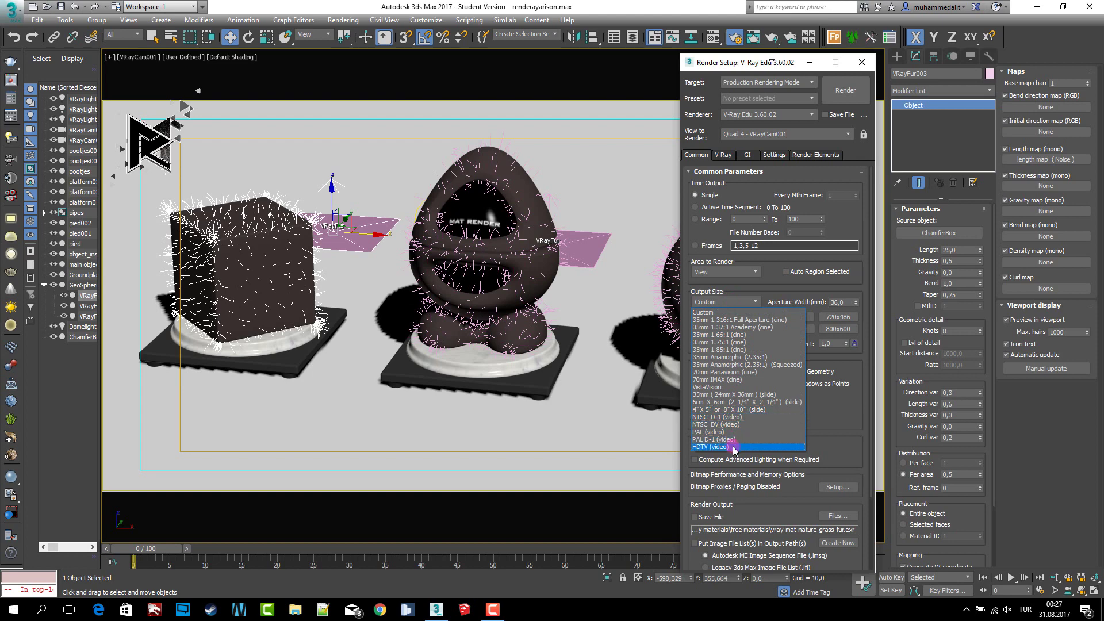
click(734, 446)
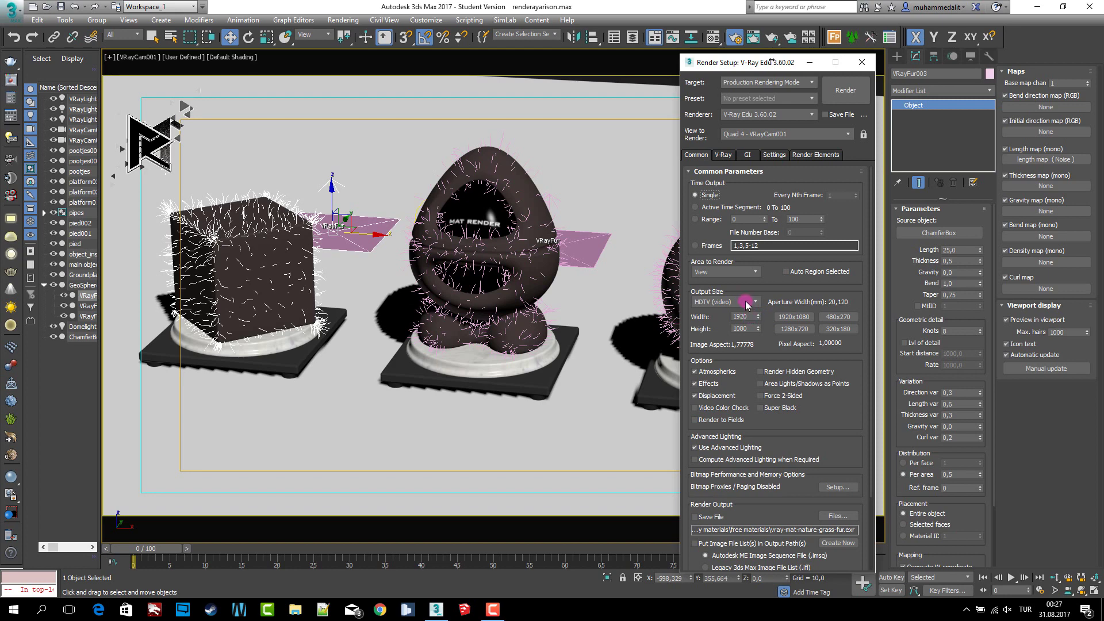
key(ctrl+z)
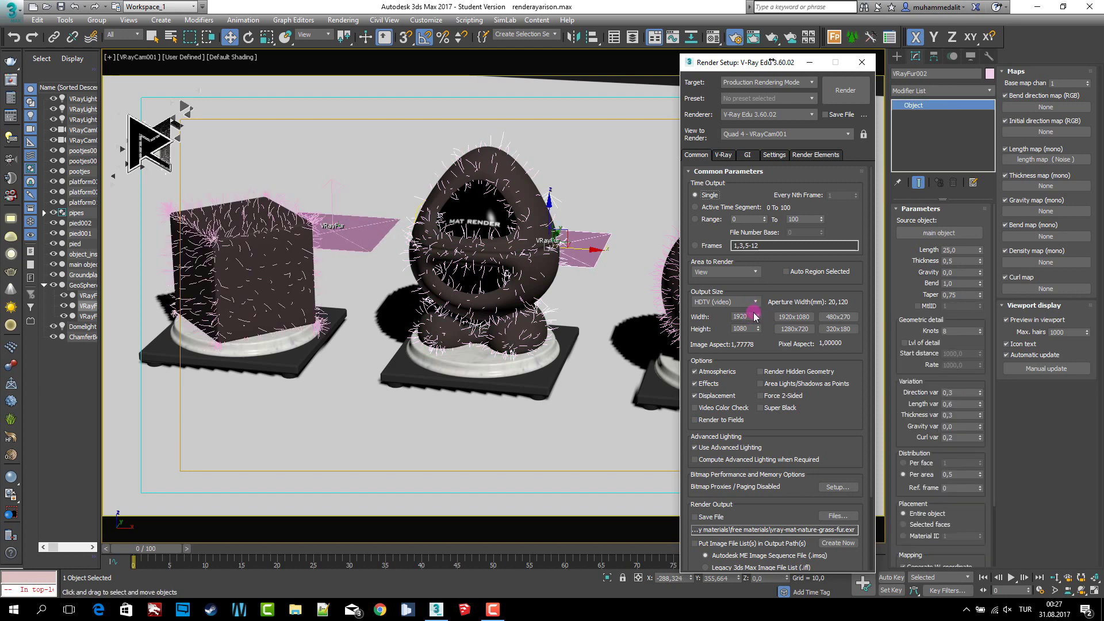
key(ctrl+y)
text(1500)
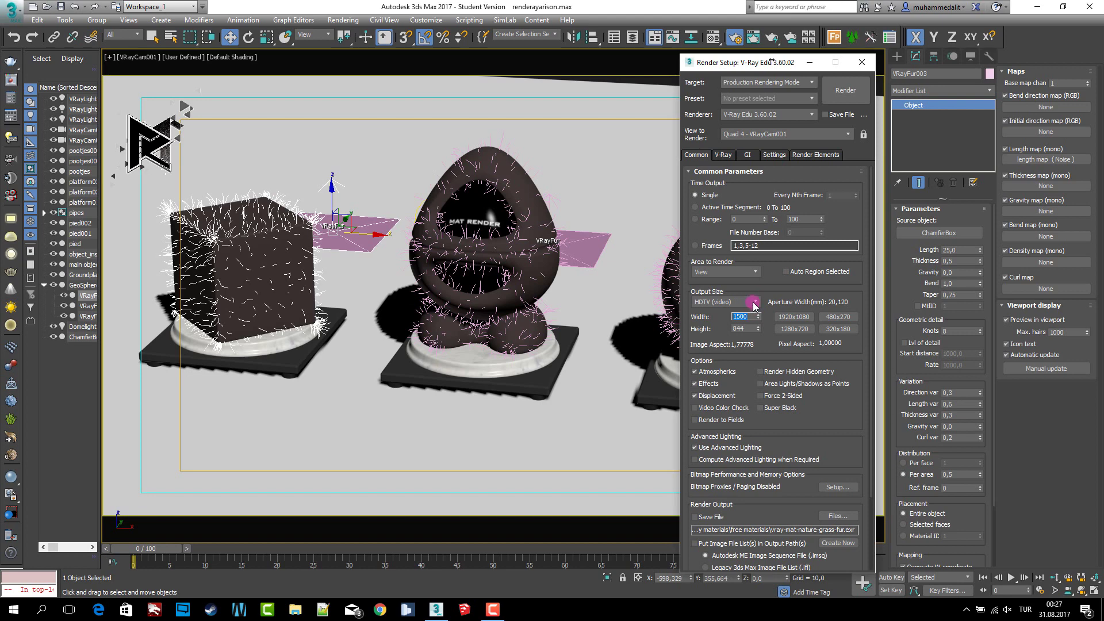
click(744, 301)
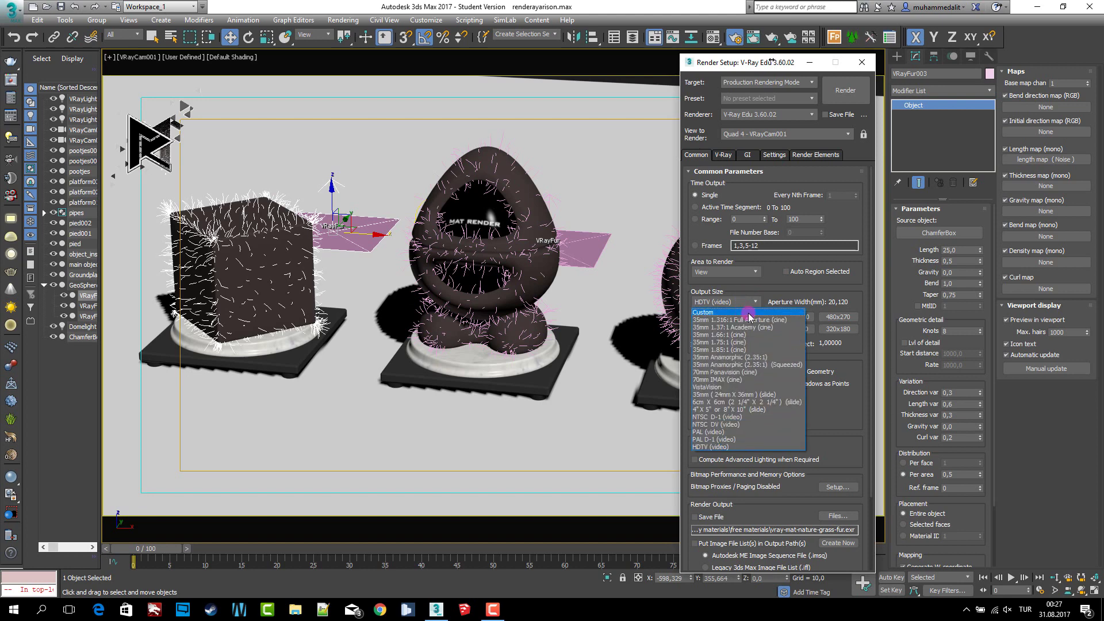
click(748, 312)
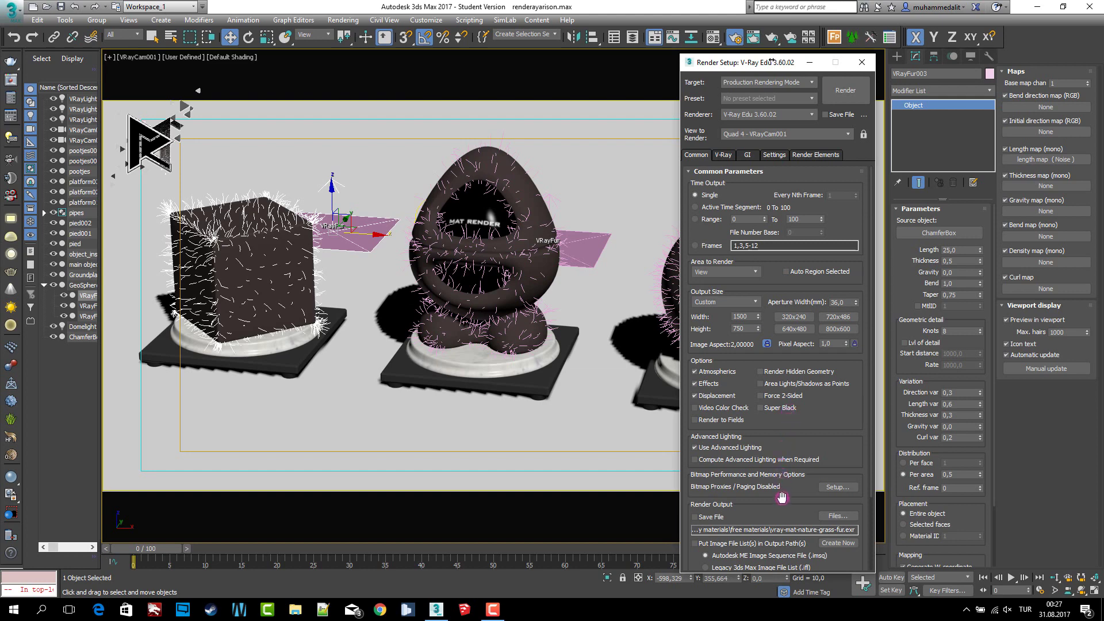
mouse_move(780, 498)
mouse_down()
mouse_move(776, 226)
mouse_move(775, 454)
mouse_up()
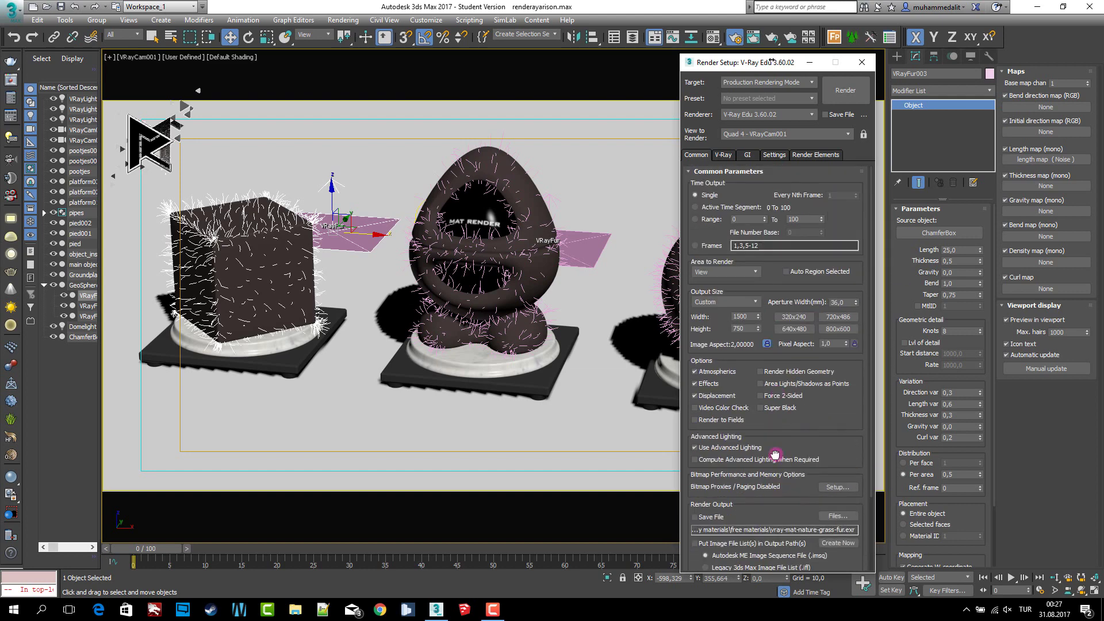
Step: On the V-Ray tab, set the Image sampler rollout to Expert level
click(723, 154)
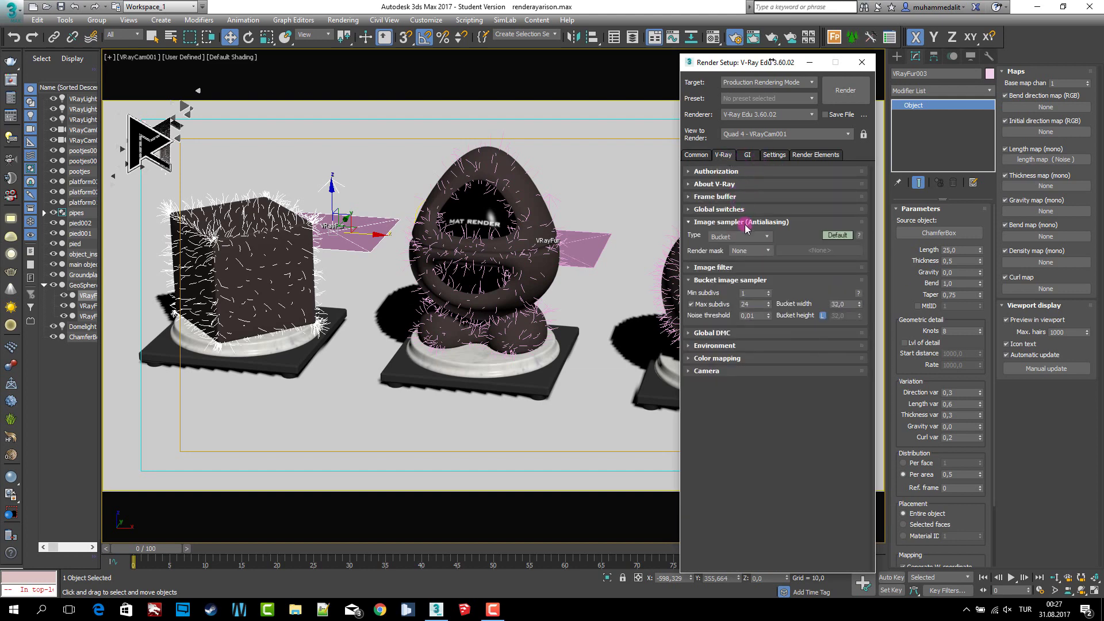
click(749, 210)
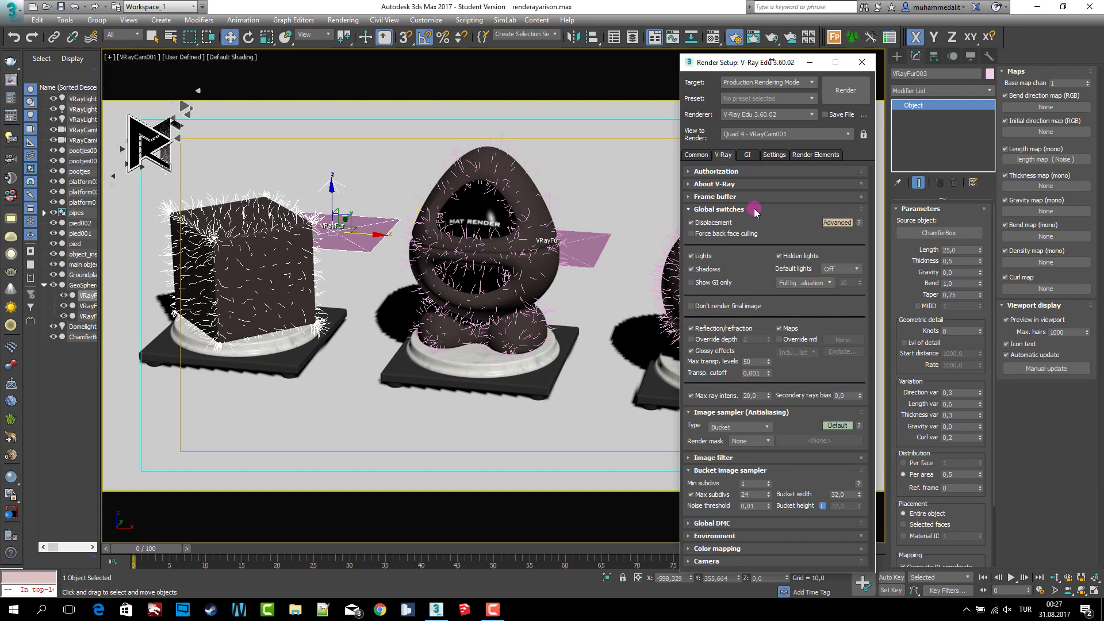
click(754, 210)
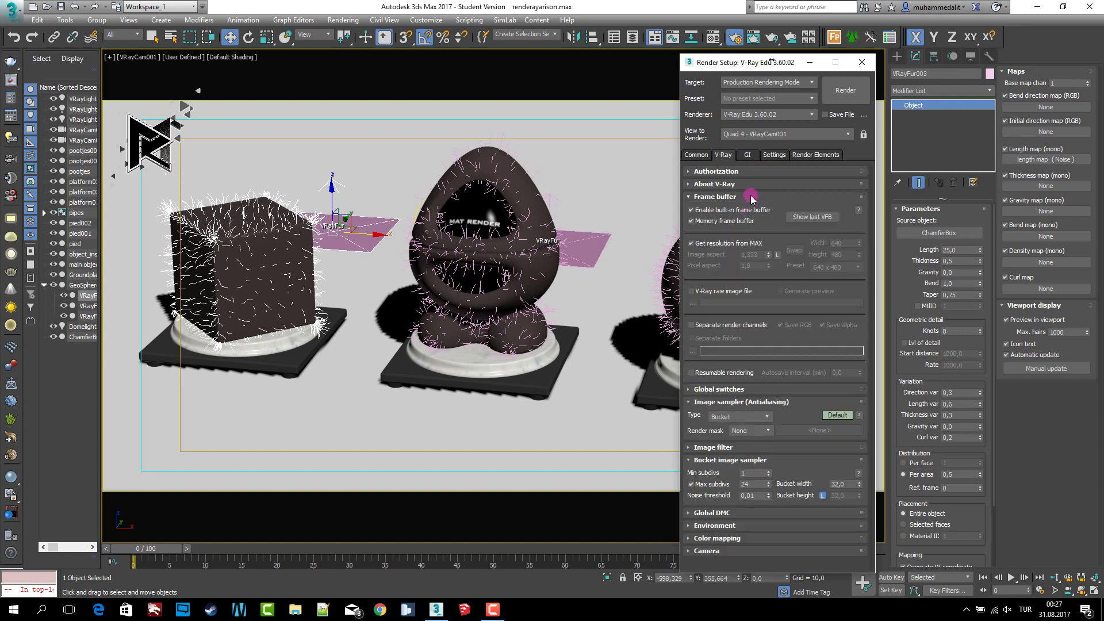
click(748, 197)
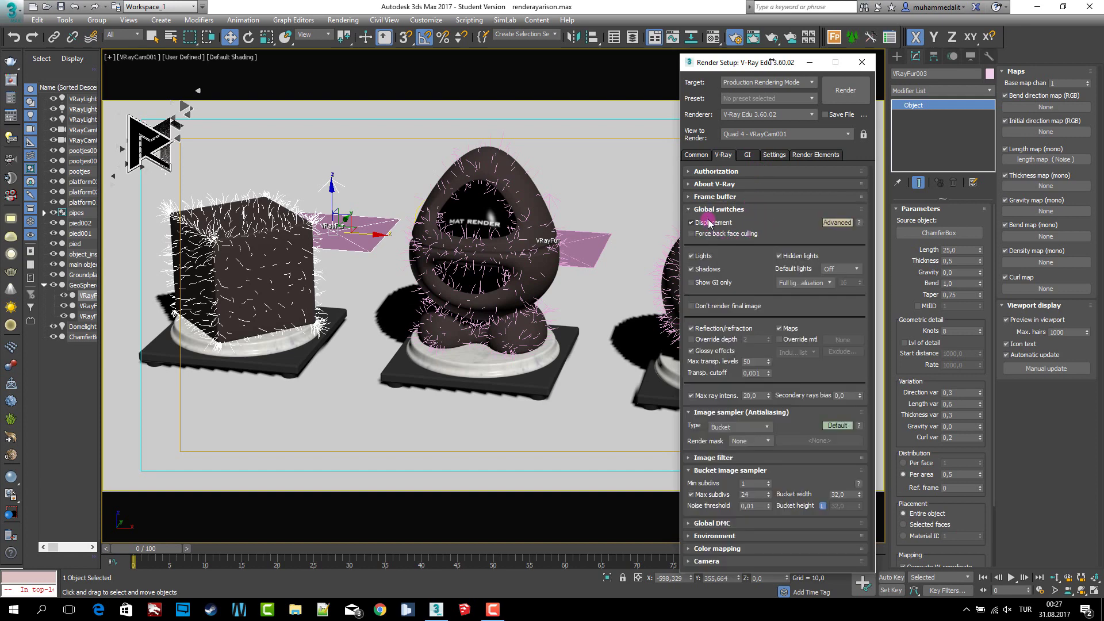
click(742, 210)
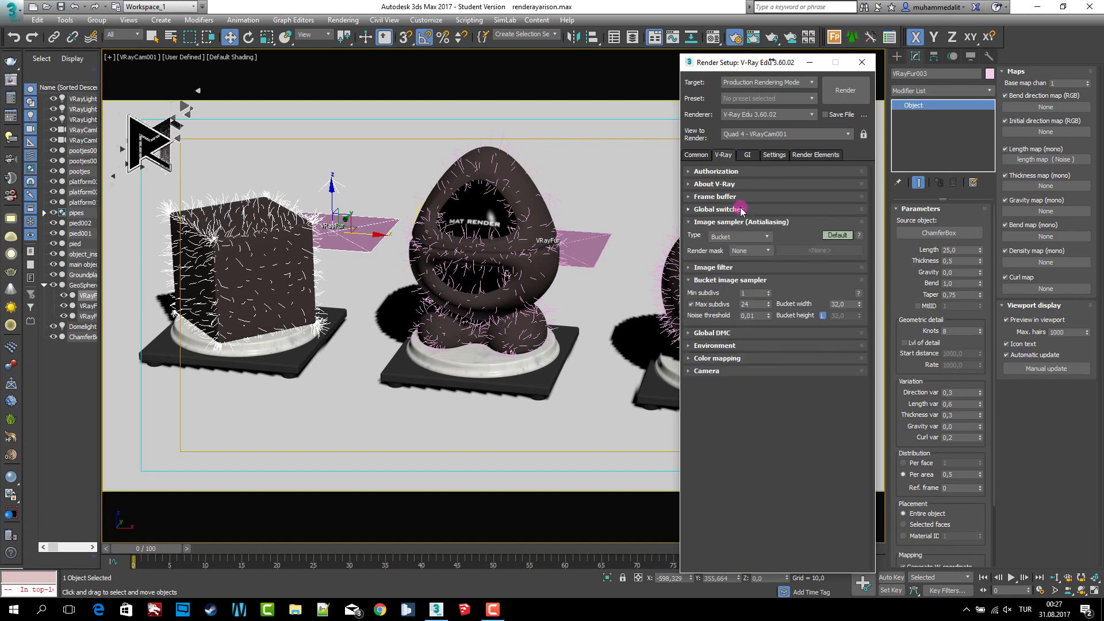
click(838, 236)
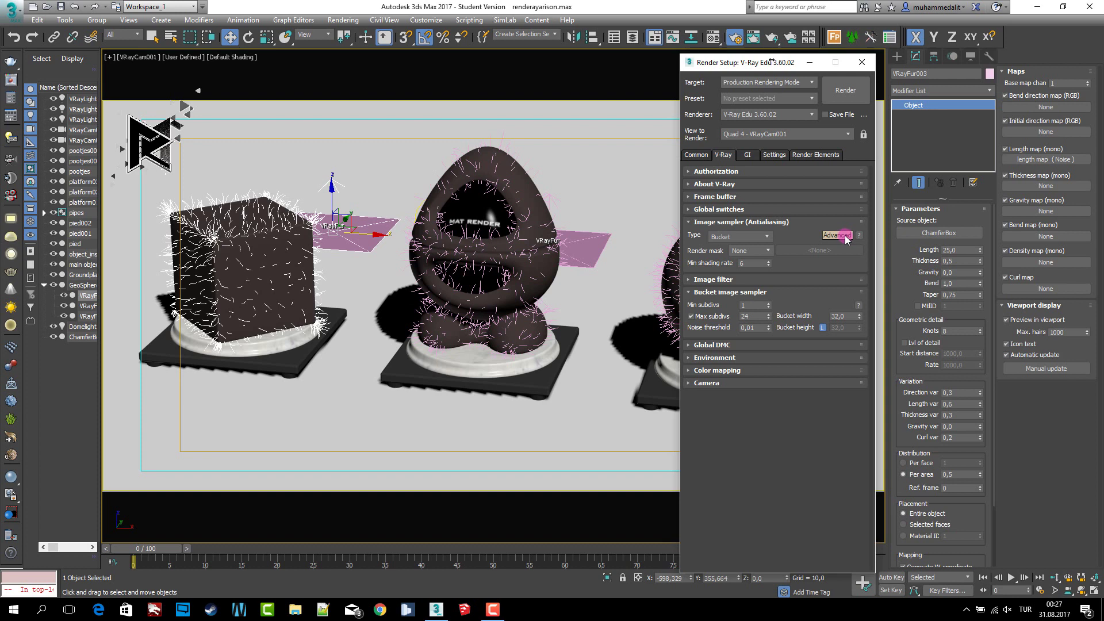
click(845, 235)
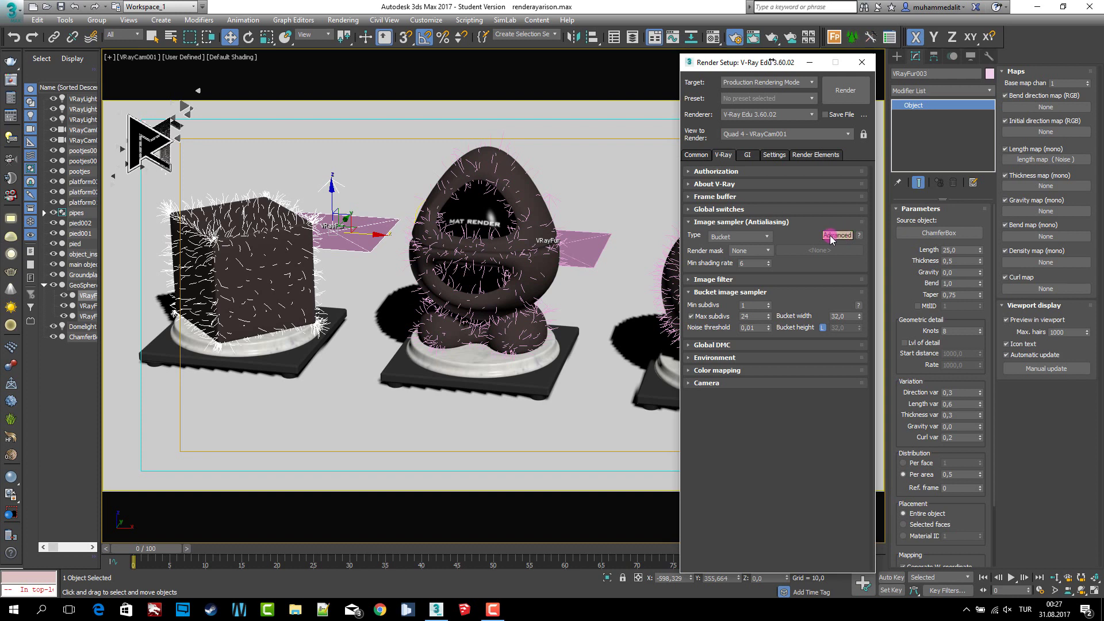
click(746, 223)
click(740, 235)
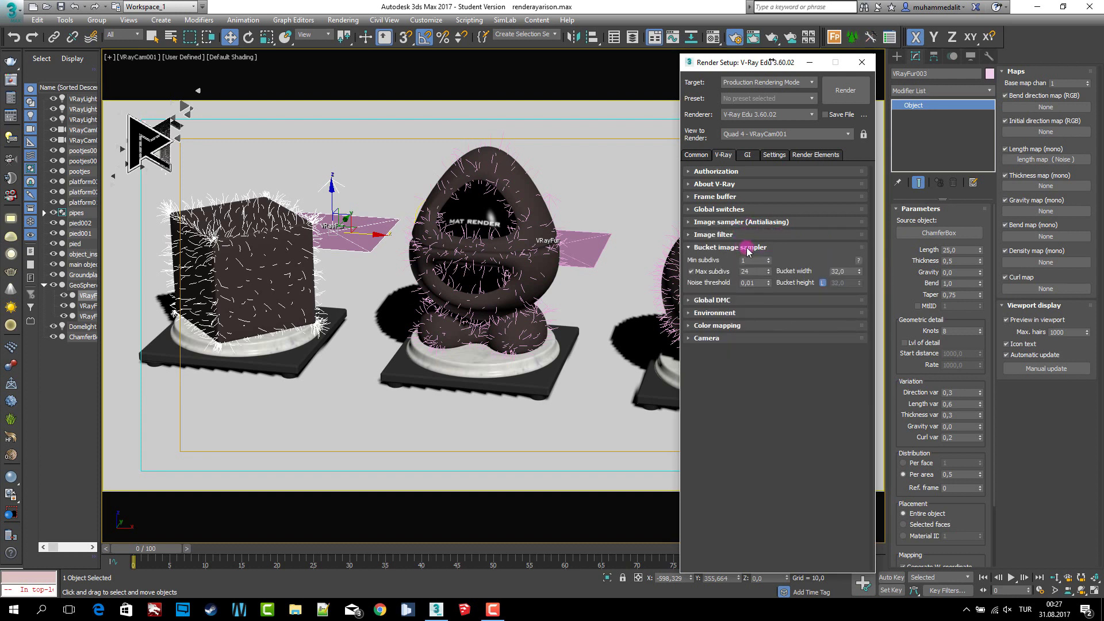
Step: Set the bucket sampler to noise threshold 0.005, max subdivs 9 and bucket size 24
click(766, 283)
text(0,005)
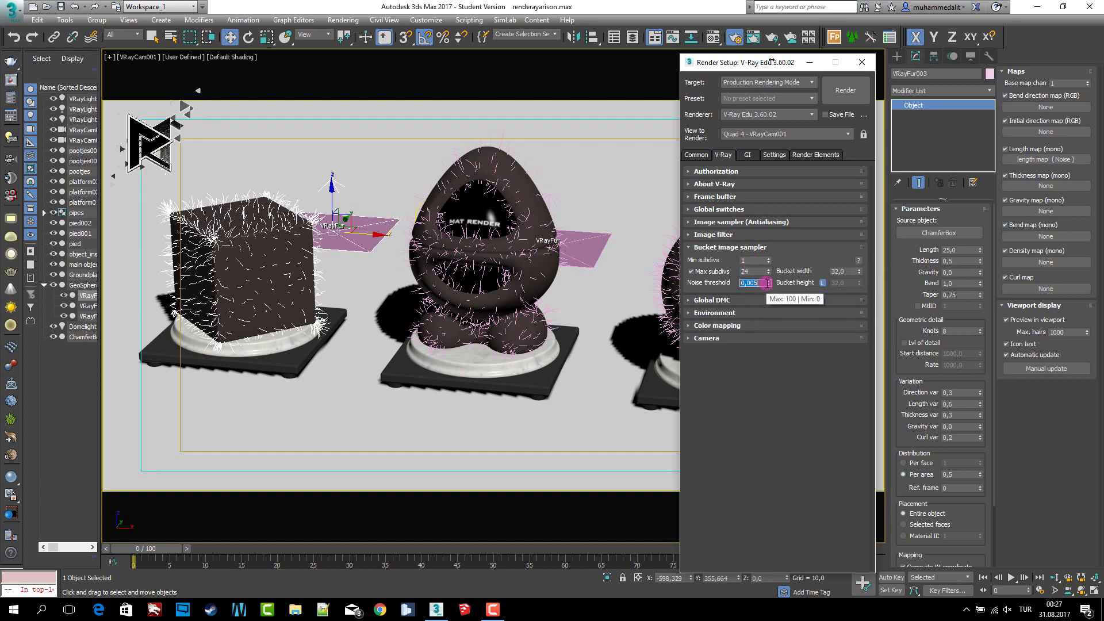
click(849, 272)
text(24)
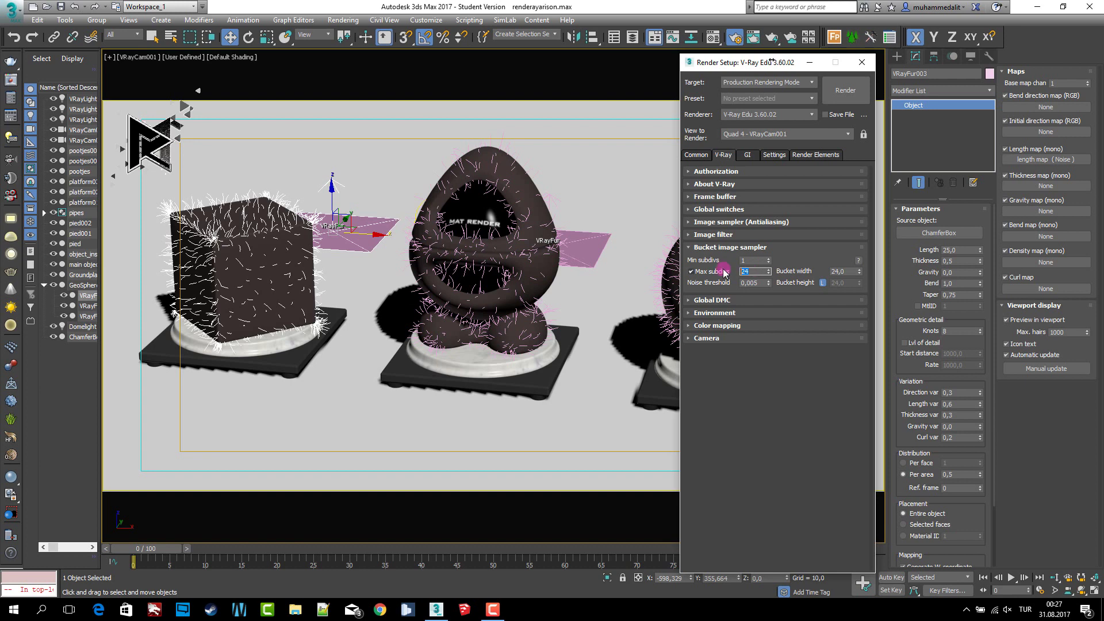
mouse_move(754, 260)
click(748, 260)
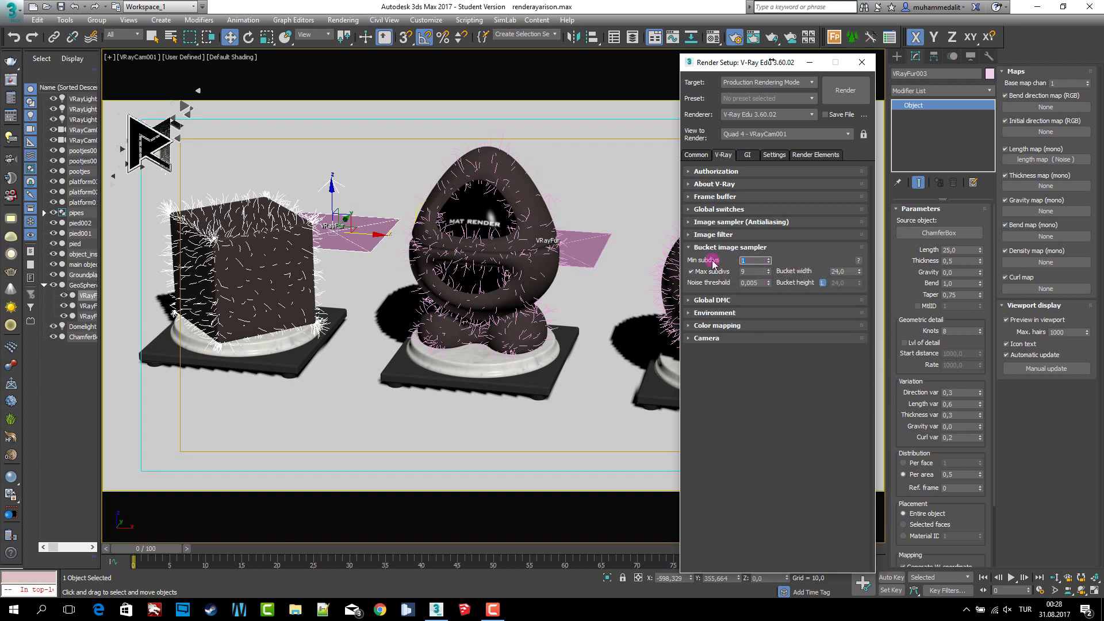
text(2)
Step: In Global DMC, enable Lock noise pattern and local subdivs with a 0.001 noise threshold
click(741, 247)
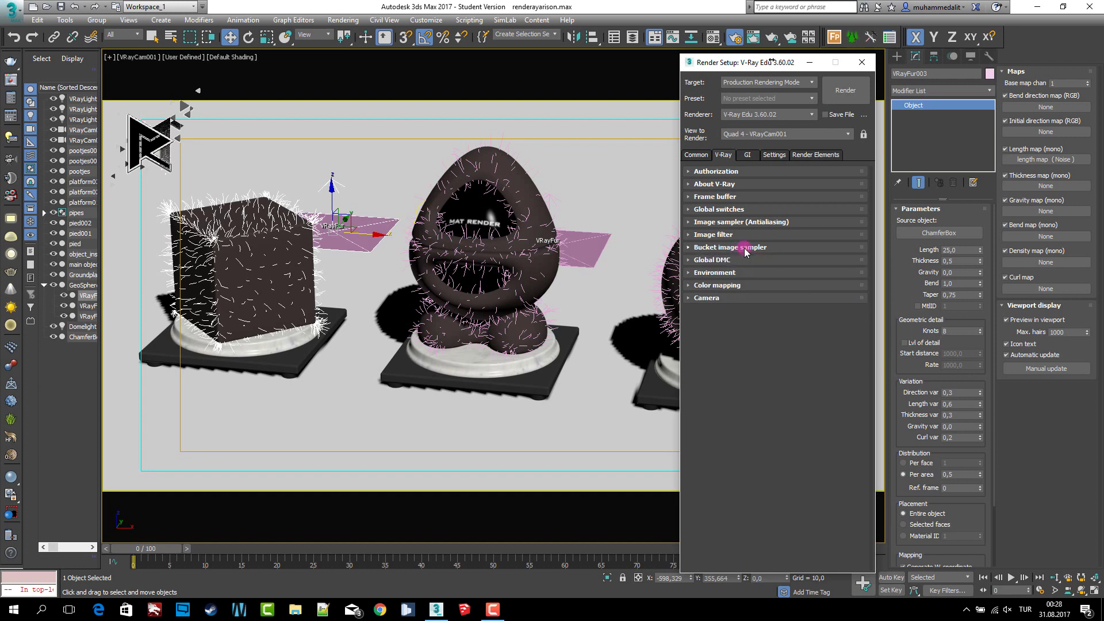
click(725, 274)
click(721, 284)
double_click(840, 306)
text(0,001)
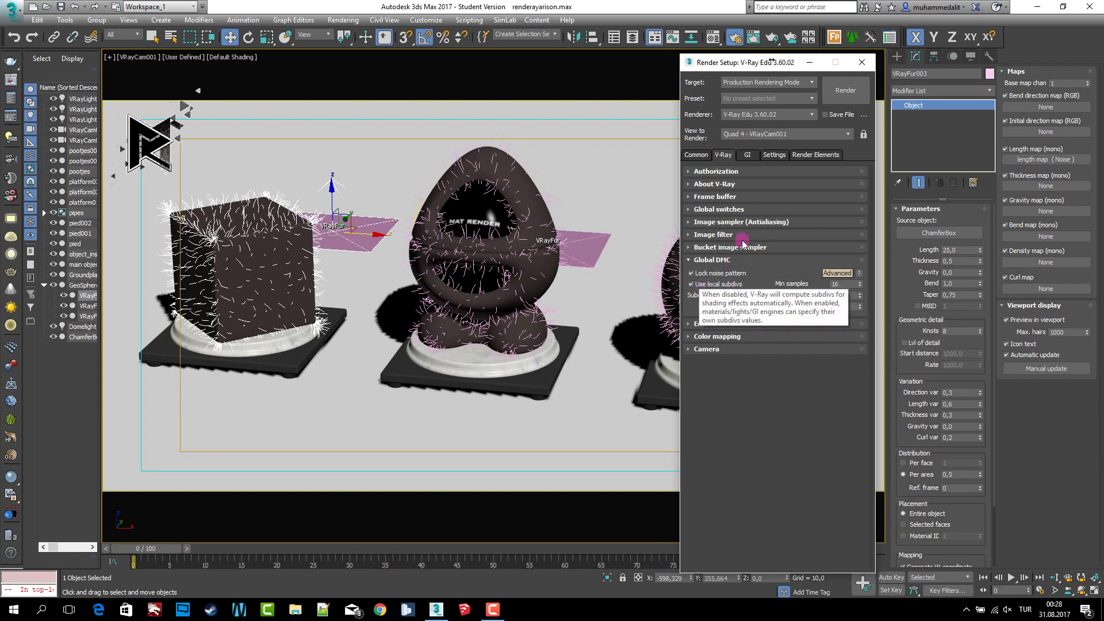
Step: Review the Environment, Color mapping and Camera rollouts
click(730, 260)
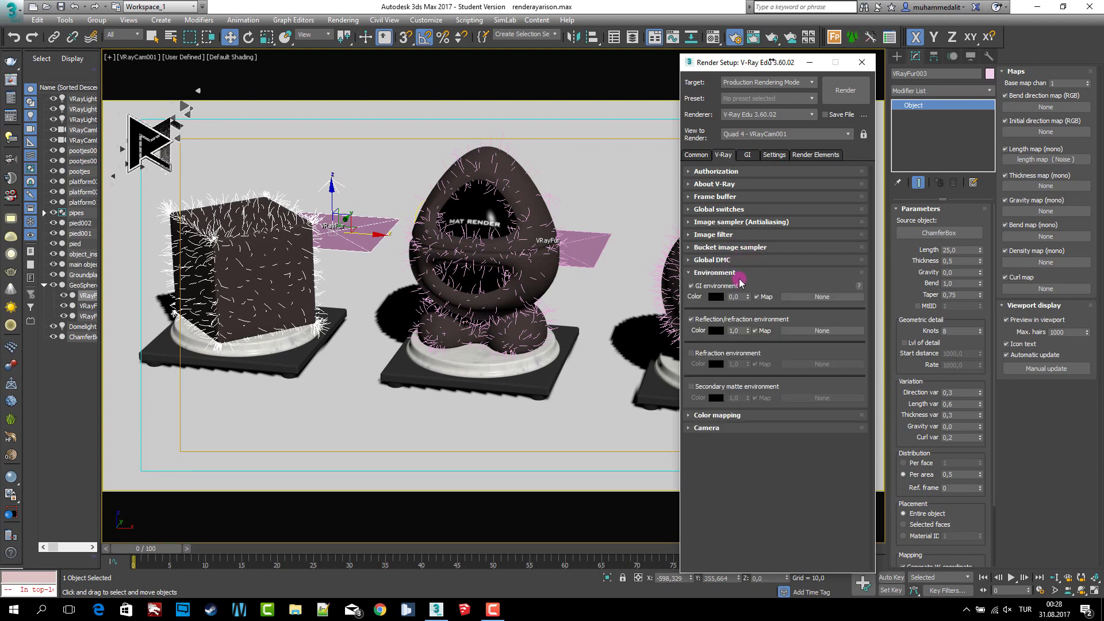
click(748, 274)
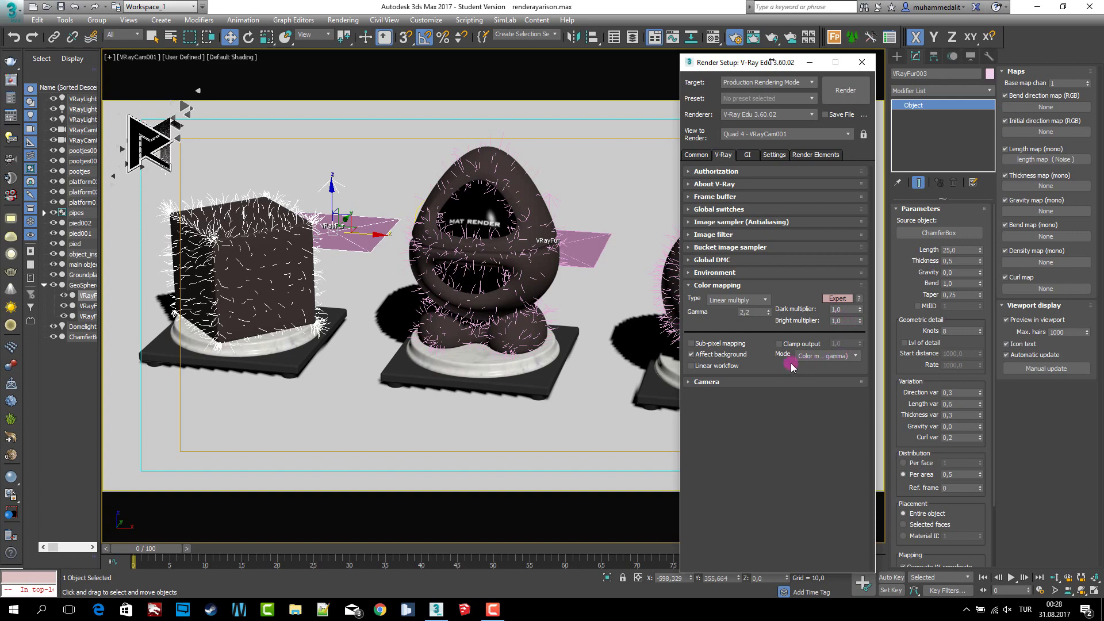
click(718, 285)
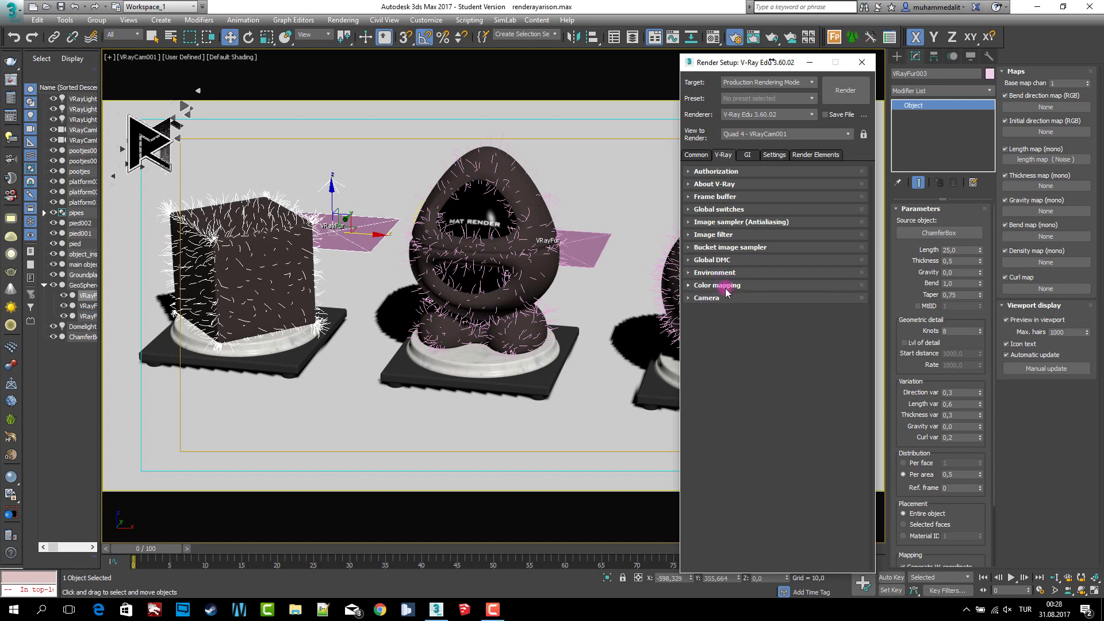
click(724, 297)
click(747, 154)
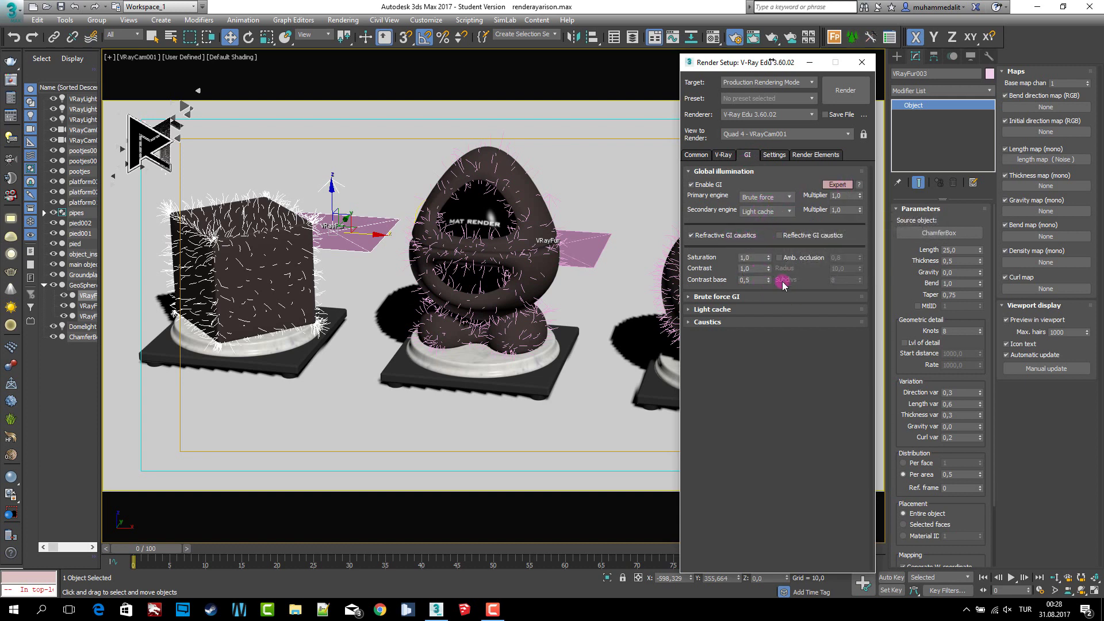
Step: Review the GI, Brute force, Light cache and Caustics rollouts
click(723, 171)
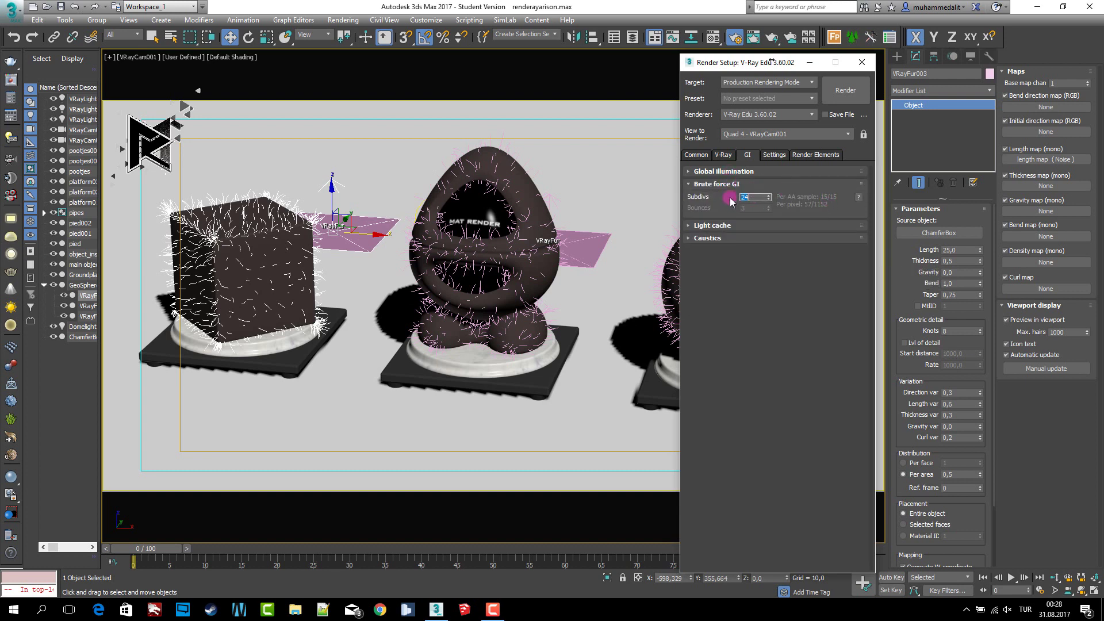
double_click(740, 197)
click(736, 184)
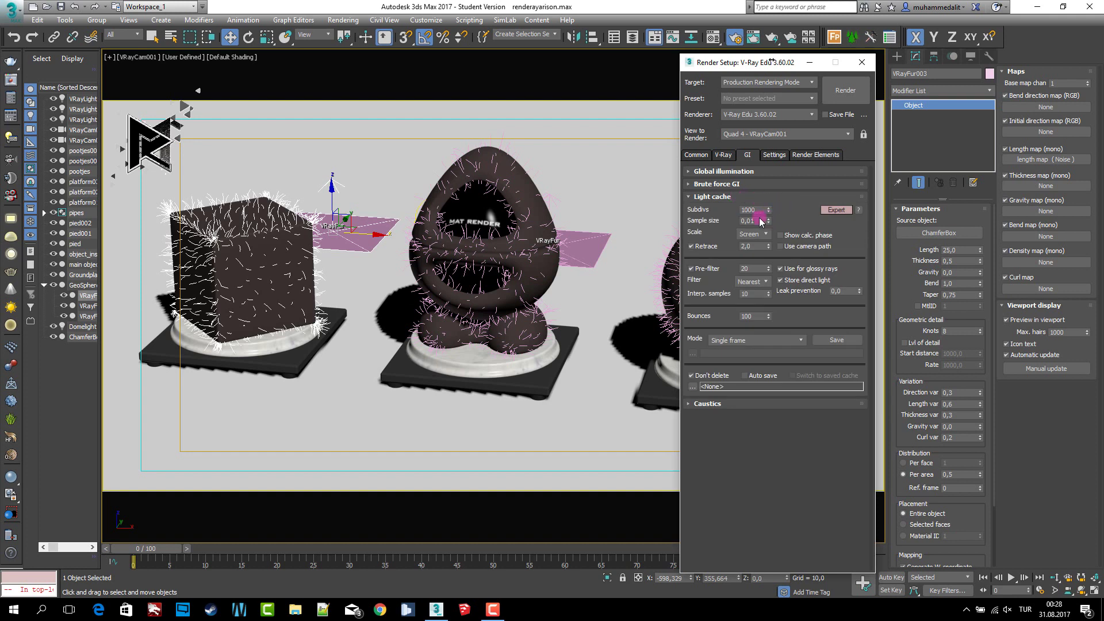
double_click(760, 209)
double_click(752, 269)
click(729, 199)
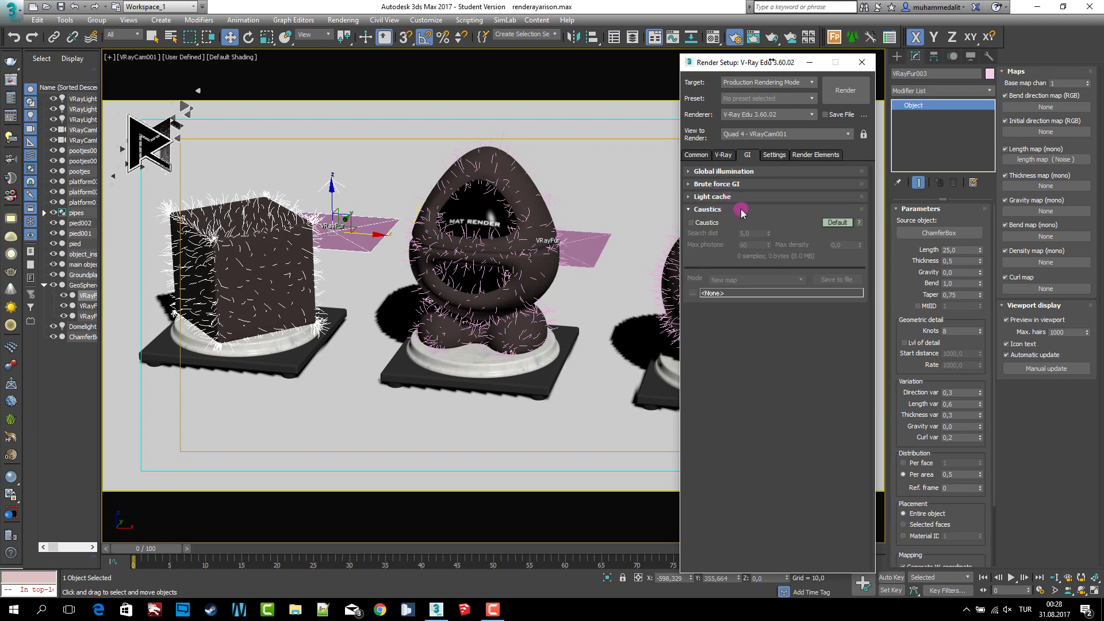
click(734, 210)
Step: Set the bucket render sequence to Top->Bottom in System settings
click(773, 154)
click(765, 213)
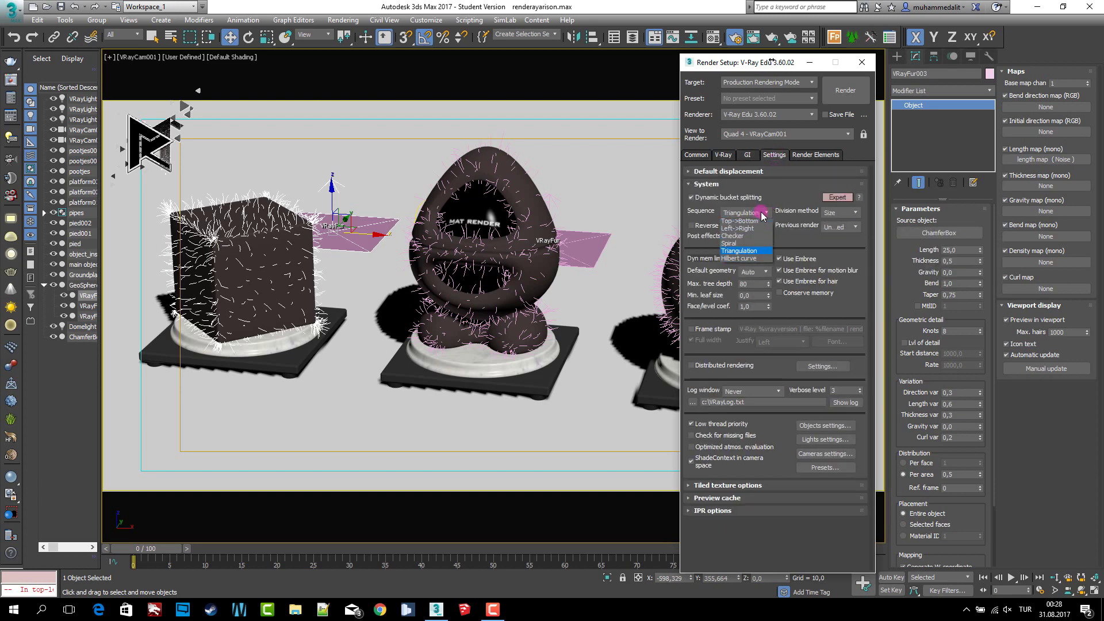
click(748, 220)
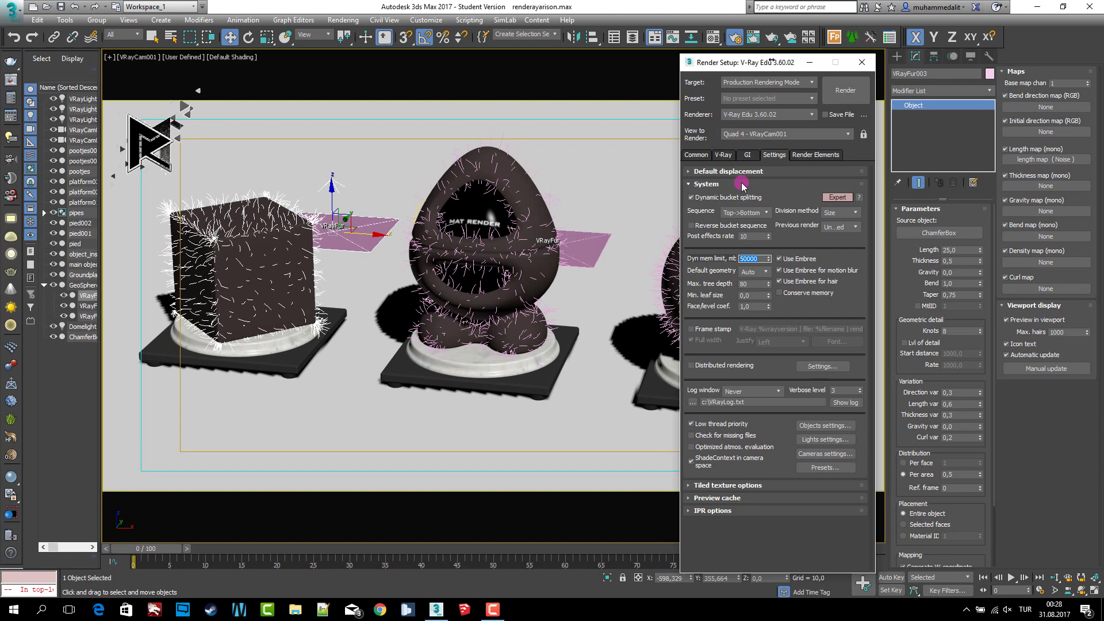
Step: Set the tiled texture cache to 40000 MB and review the IPR and displacement options
click(740, 184)
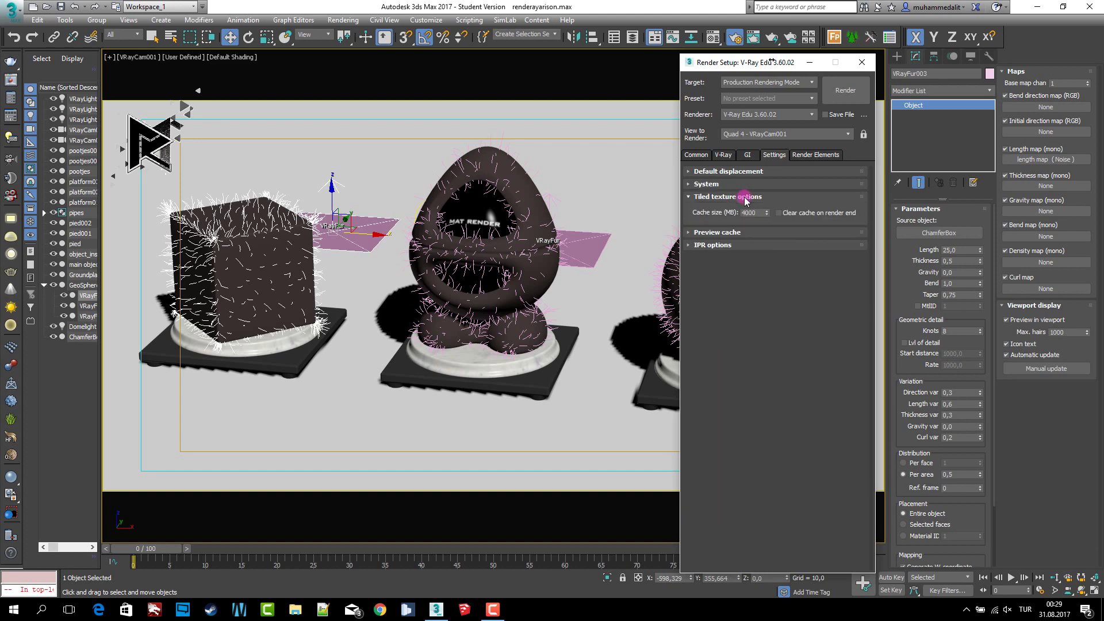
double_click(754, 213)
click(759, 197)
click(757, 209)
click(773, 198)
click(756, 221)
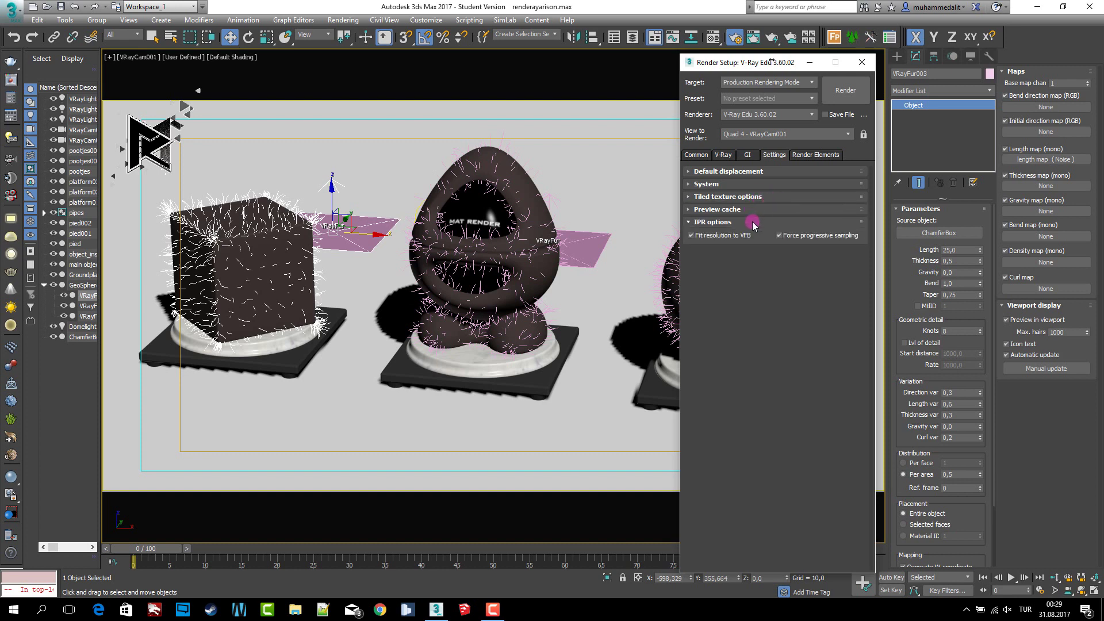
click(762, 172)
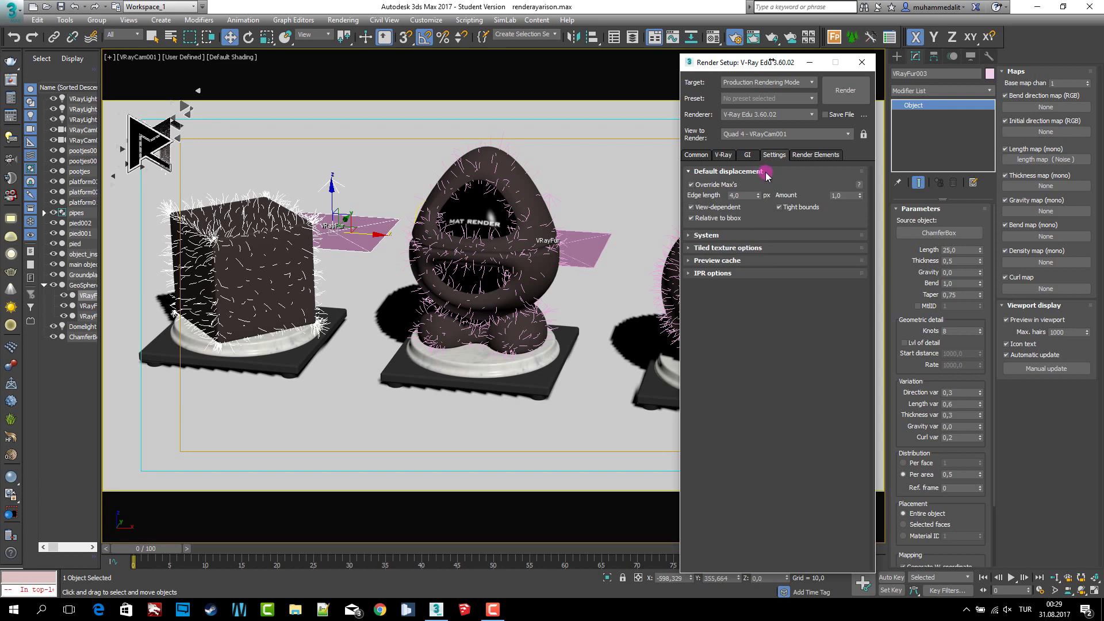
click(815, 155)
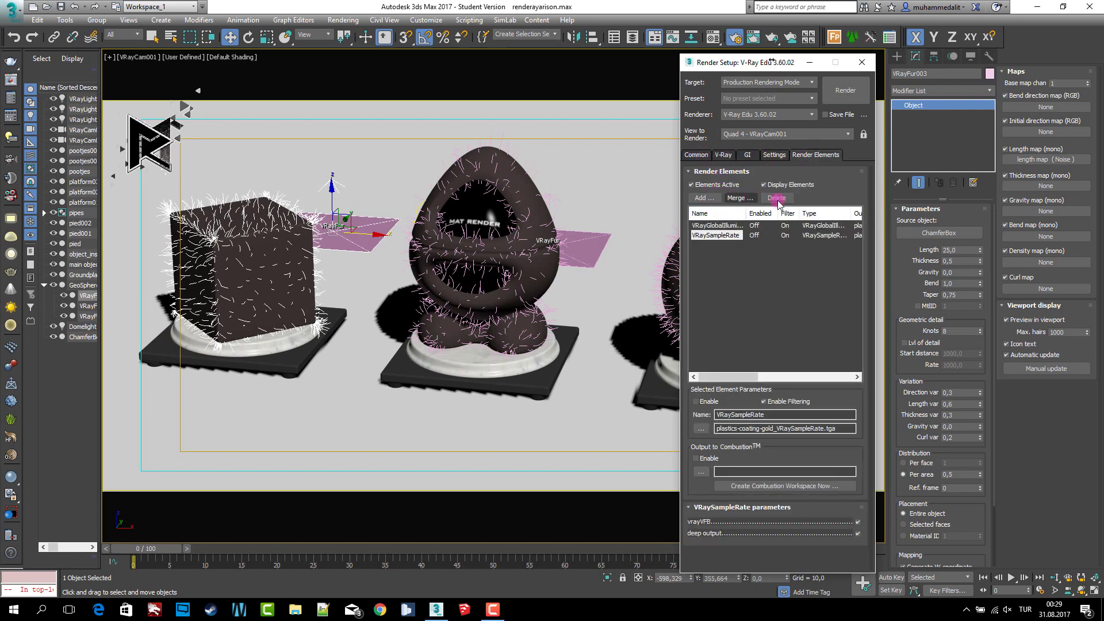
Step: Render the 1500 × 750 grass scene and inspect it in the V-Ray frame buffer
click(705, 158)
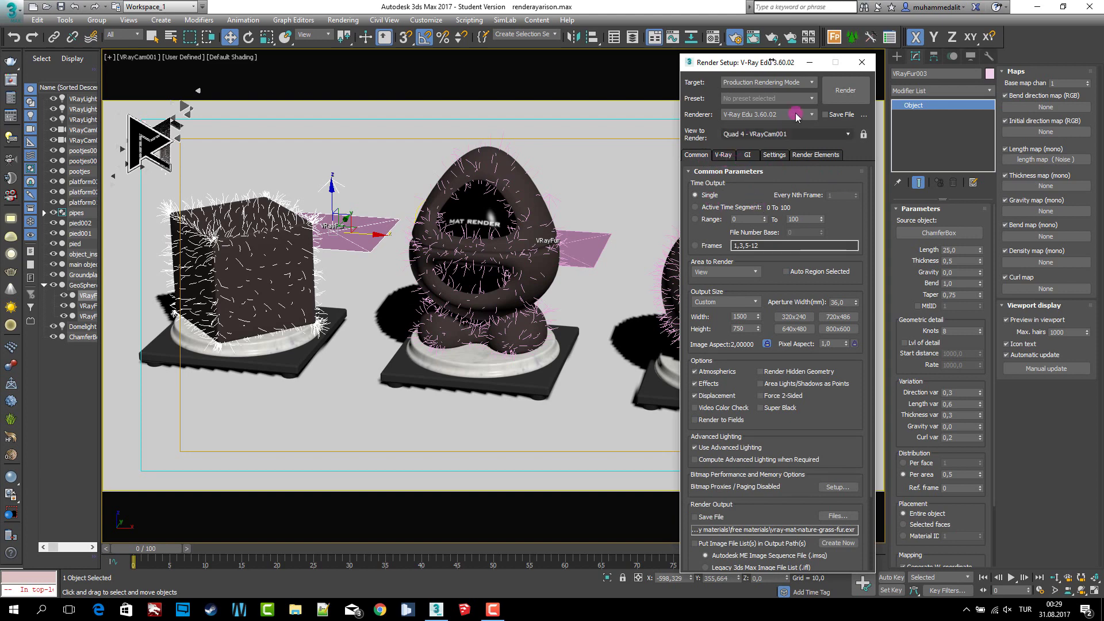
drag(754, 65, 966, 42)
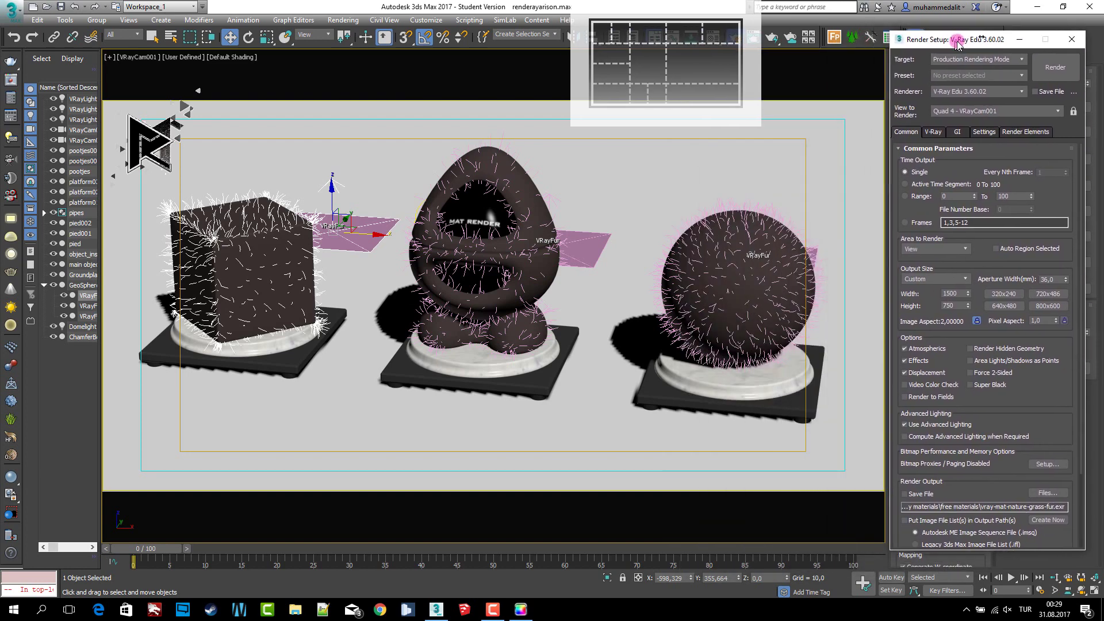
click(1057, 67)
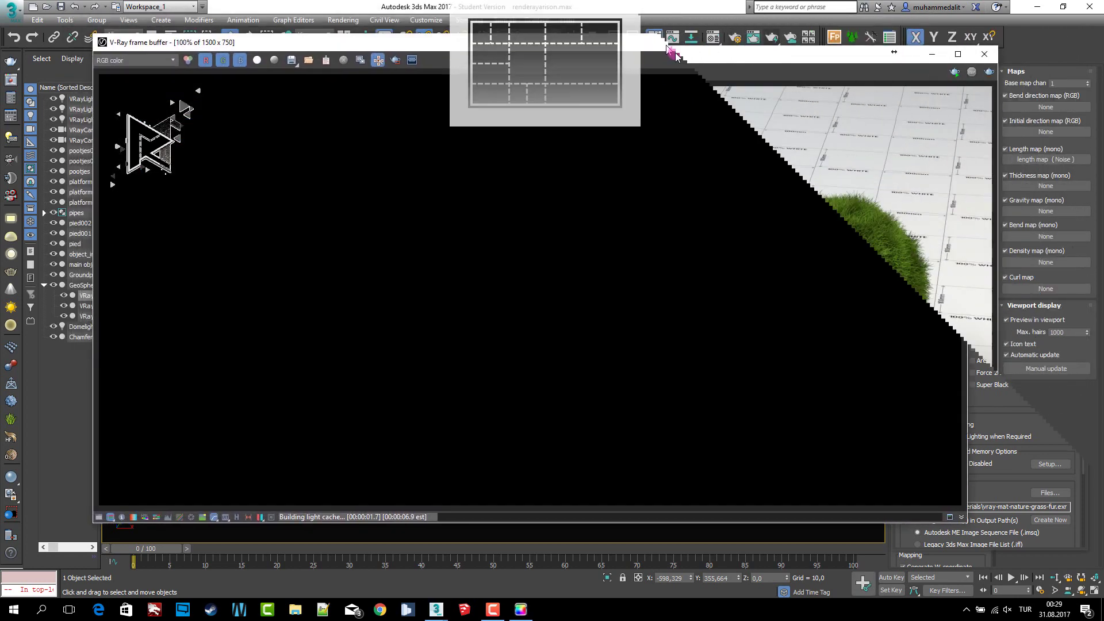
scroll(825, 270, up, 2)
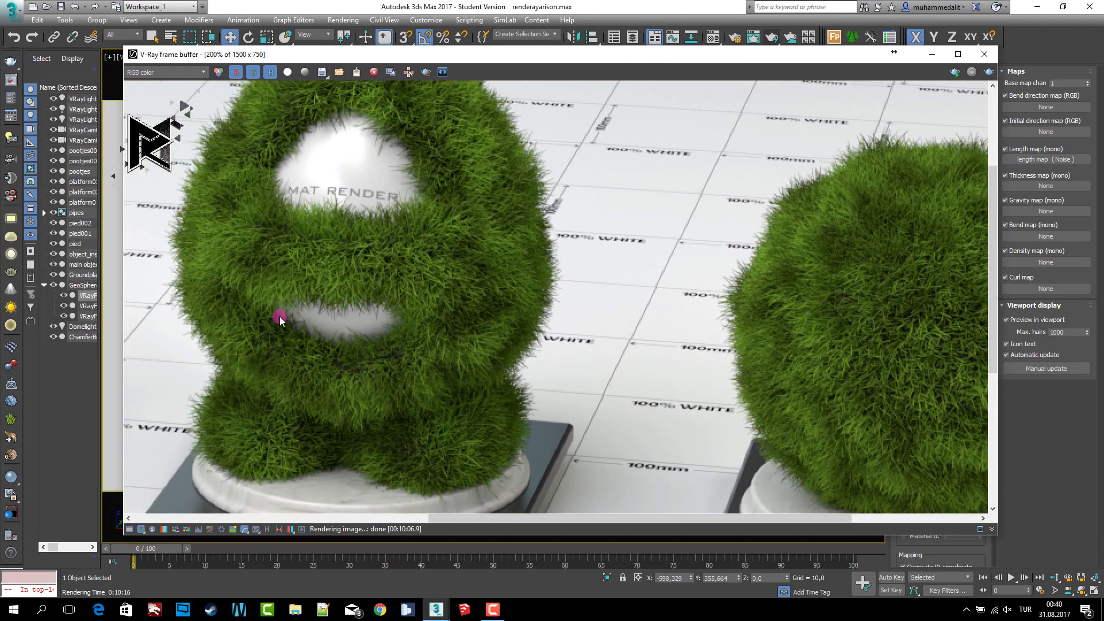
mouse_move(280, 320)
middle_down()
mouse_move(558, 374)
mouse_move(581, 414)
mouse_move(766, 370)
mouse_move(565, 305)
middle_up()
scroll(564, 305, down, 2)
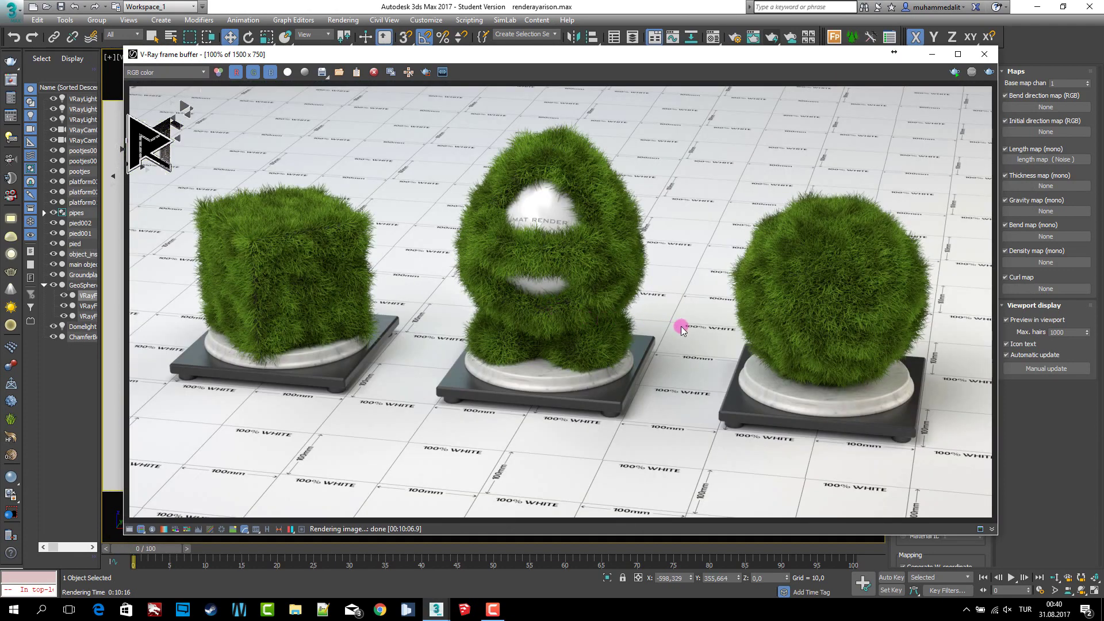